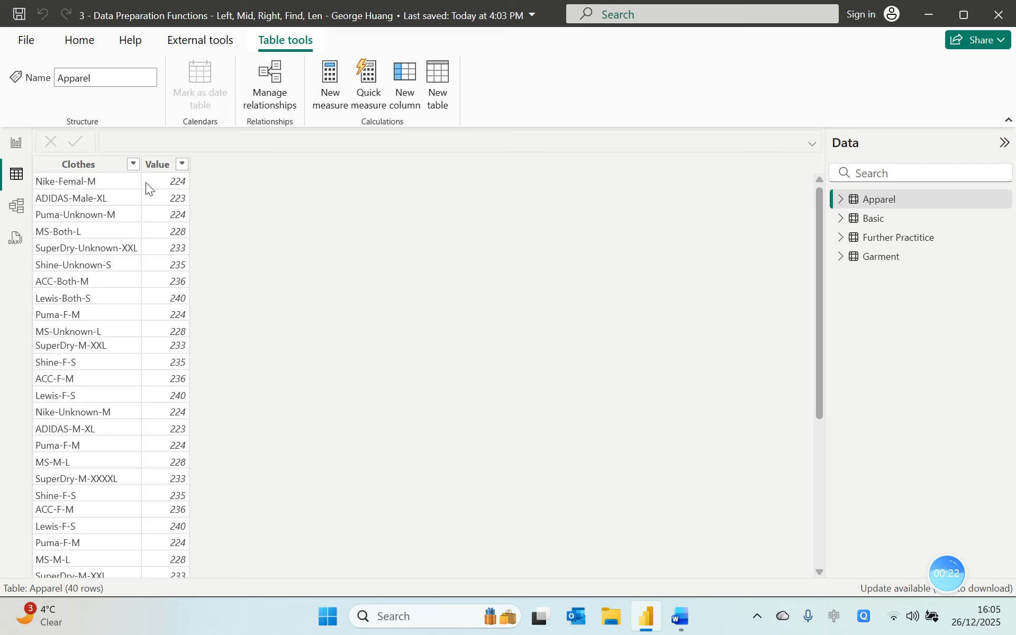
# Open the Basic table in the query editor and promote its first row to column headers.
pyautogui.click(894, 225)
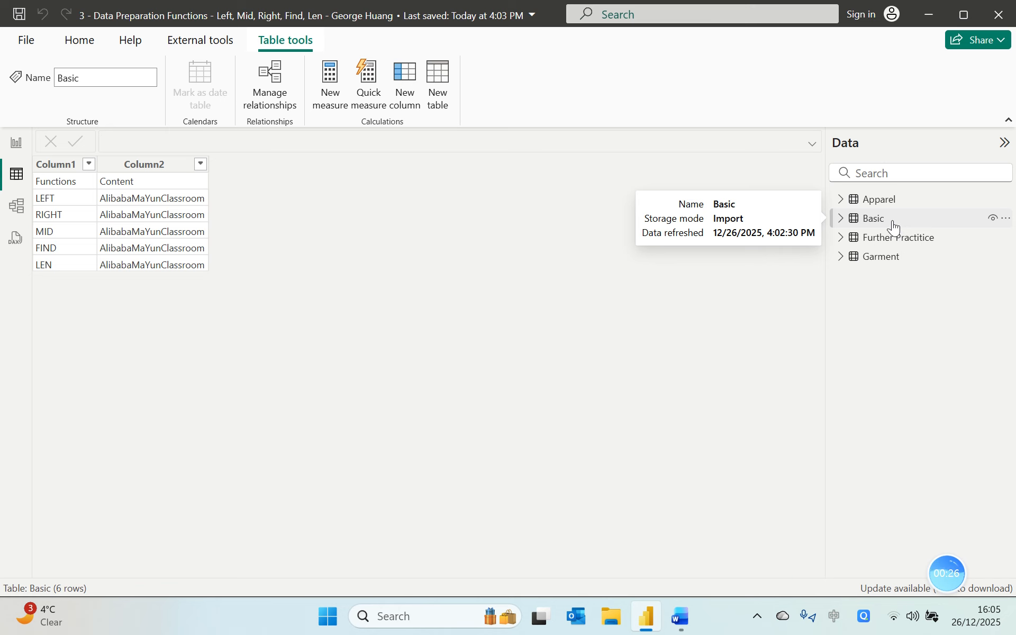
pyautogui.rightClick(892, 220)
pyautogui.click(835, 311)
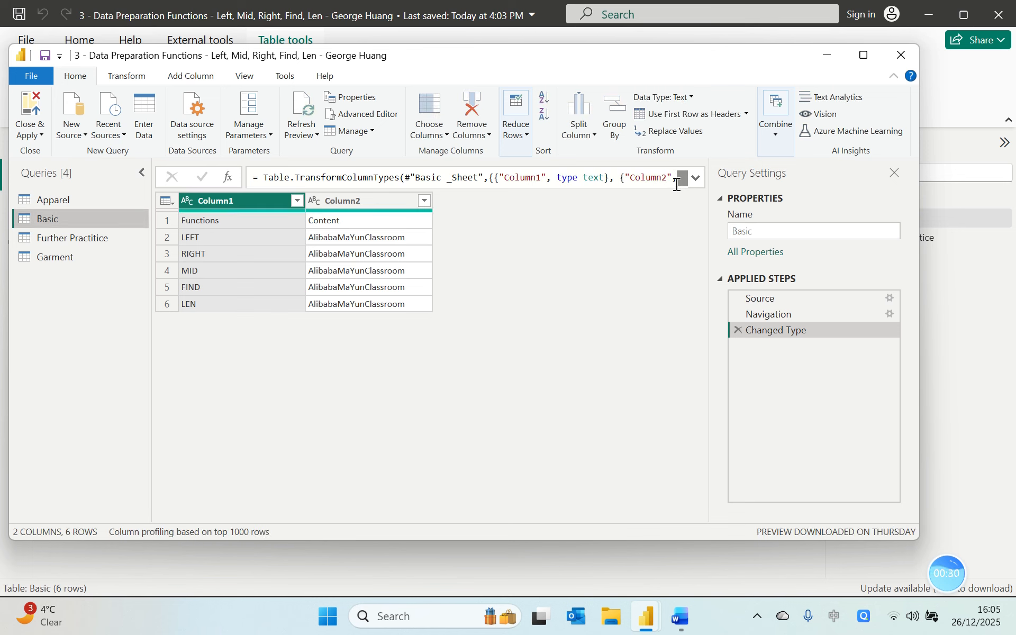
pyautogui.click(675, 116)
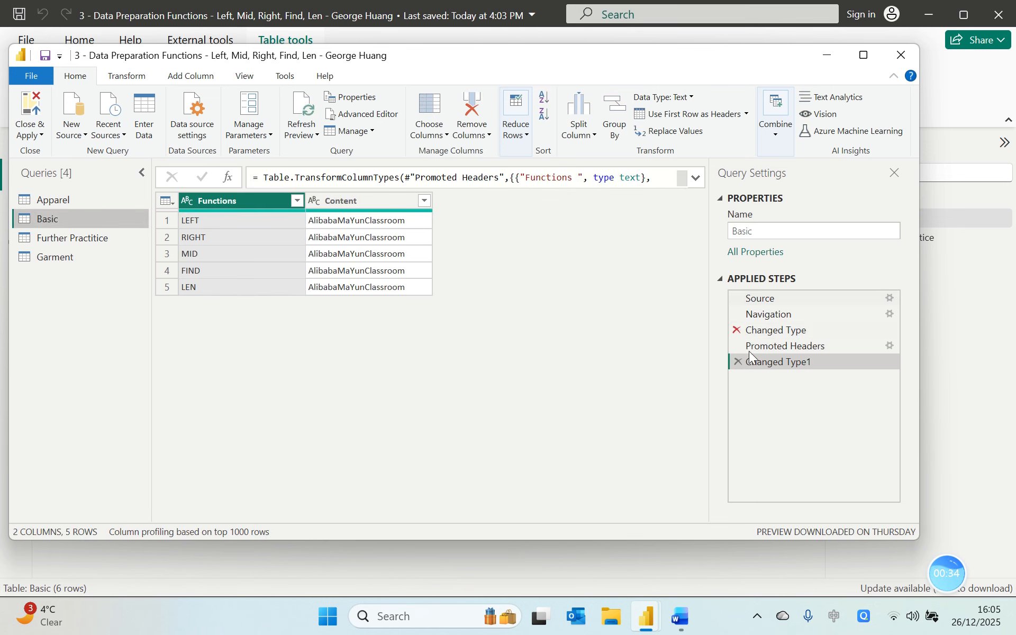
# Promote the first row of the Further Practitice query to headers and apply the query changes to the model.
pyautogui.click(62, 235)
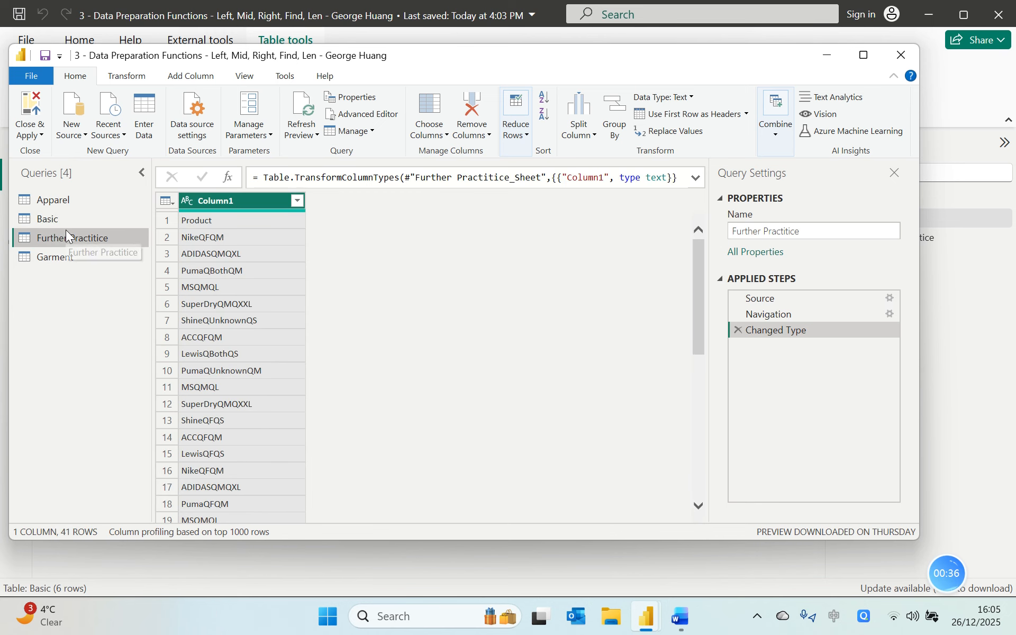
pyautogui.click(696, 117)
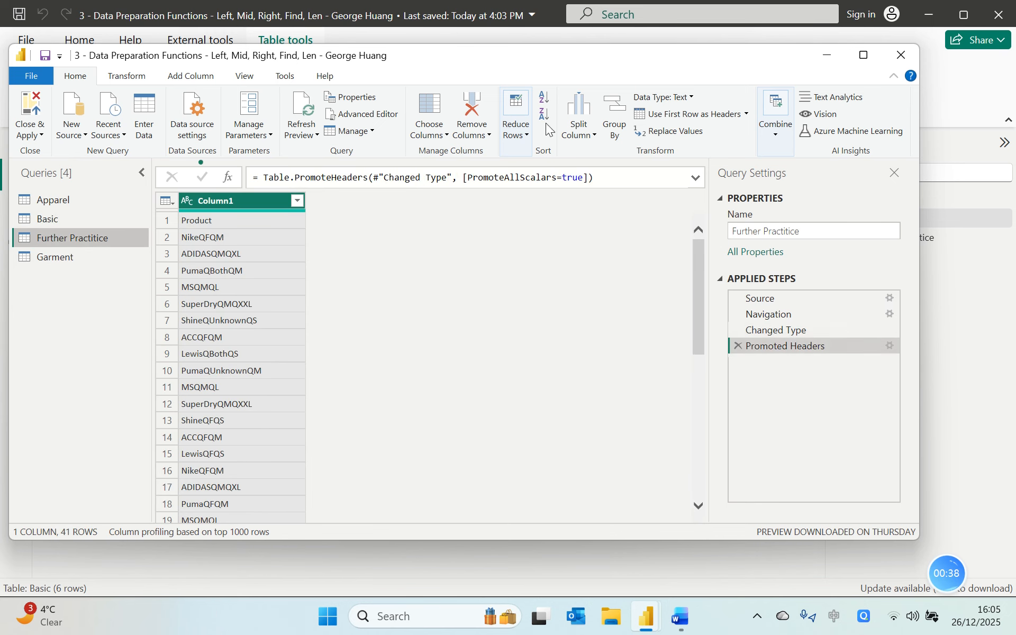
pyautogui.click(68, 257)
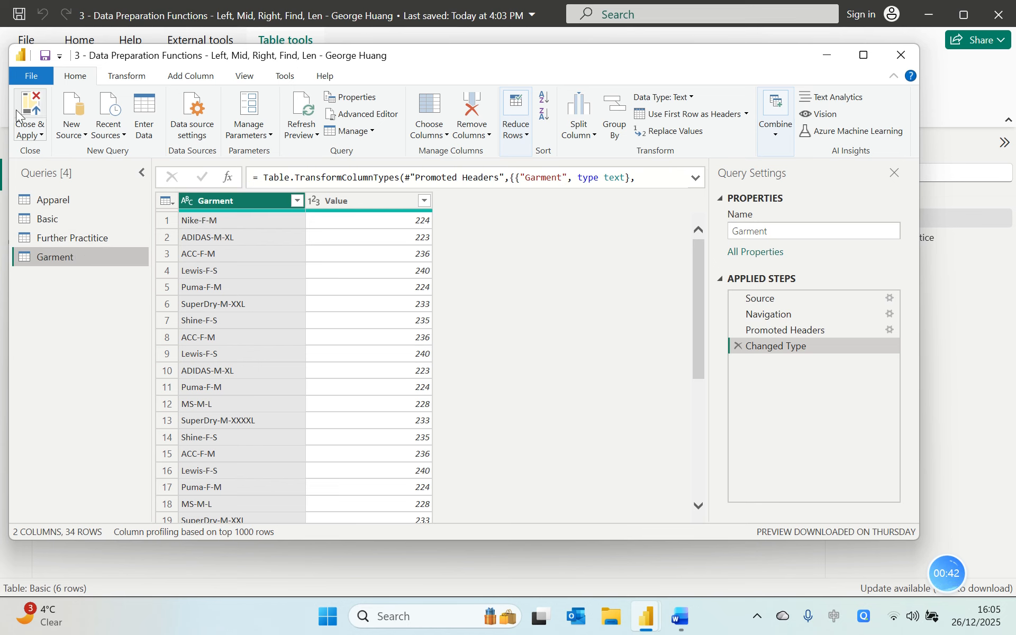
pyautogui.click(39, 99)
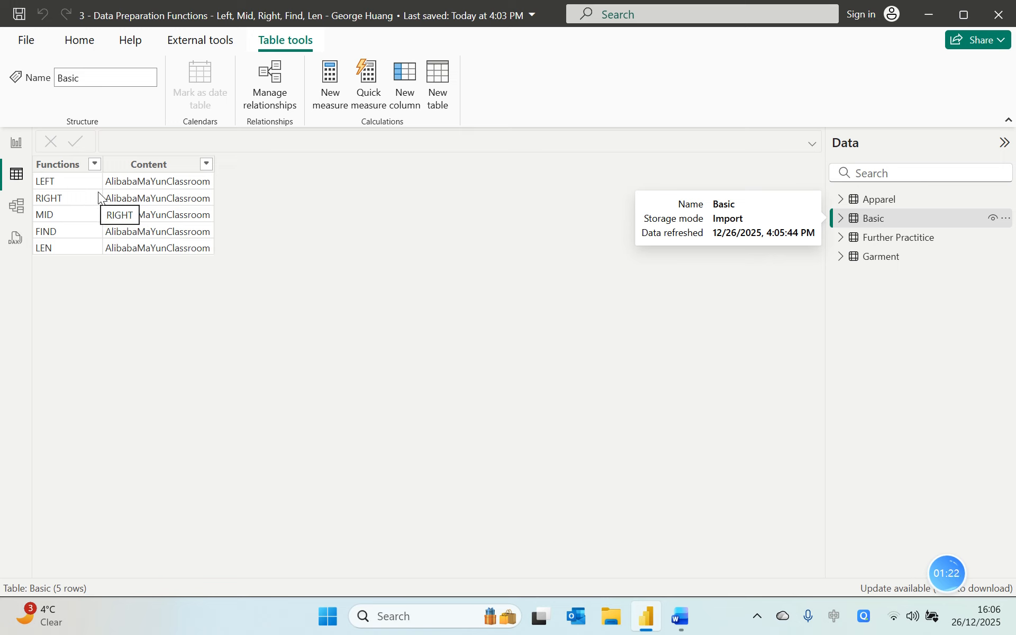
# Add a calculated column to the Basic table with the formula Left = LEFT(Basic[Content ],7).
pyautogui.click(167, 166)
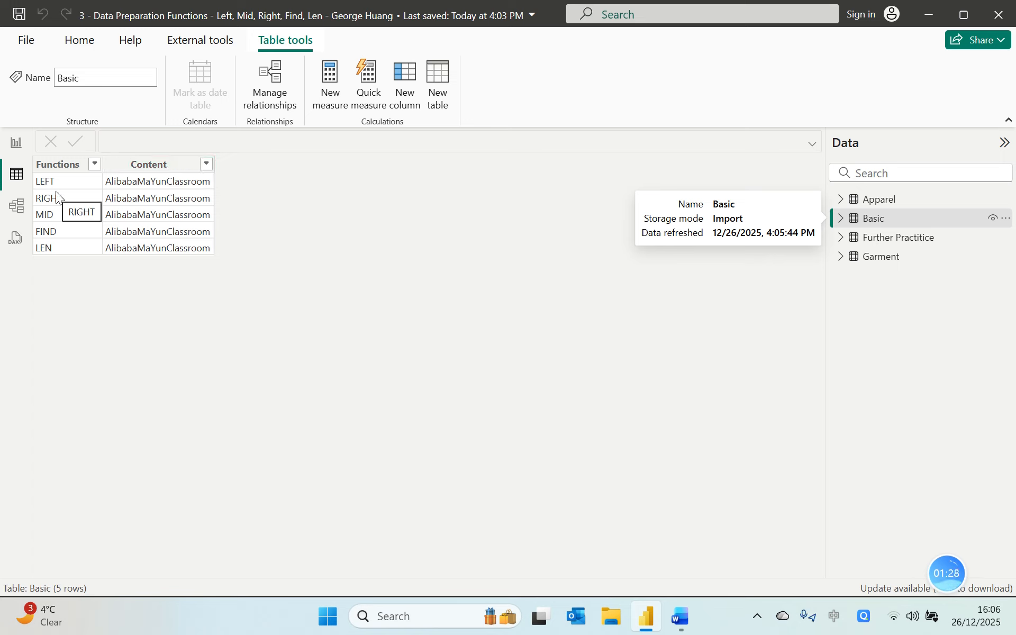
pyautogui.click(150, 164)
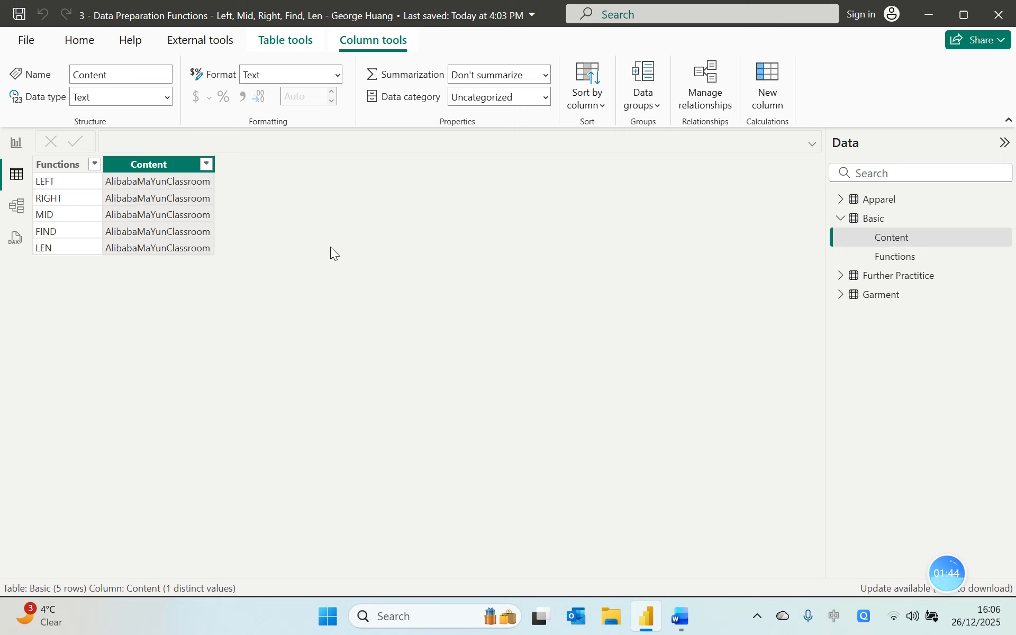
pyautogui.click(768, 77)
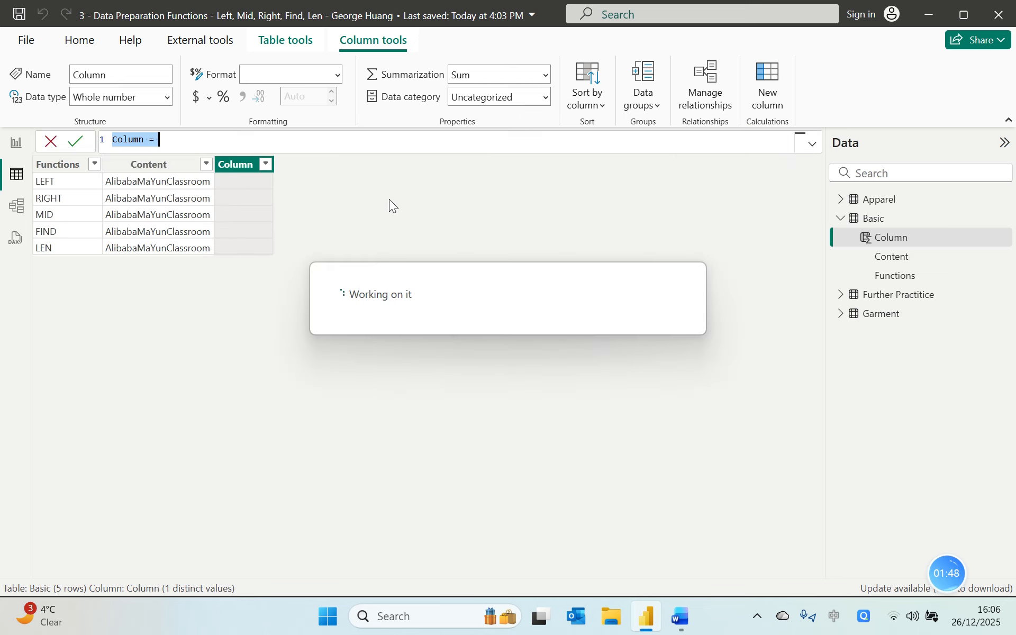
pyautogui.write('Left')
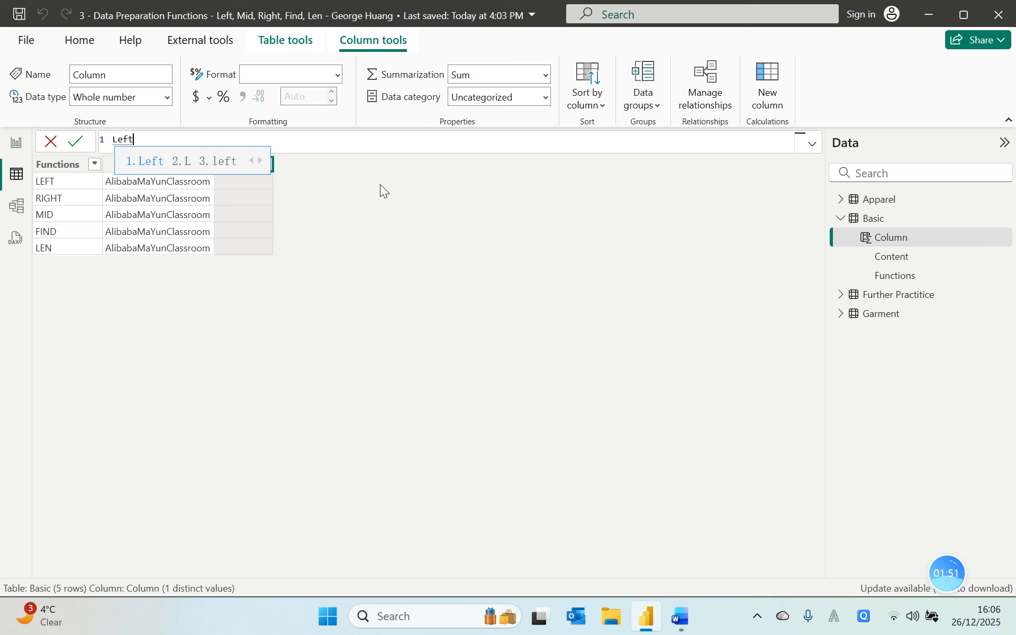
pyautogui.press('Return')
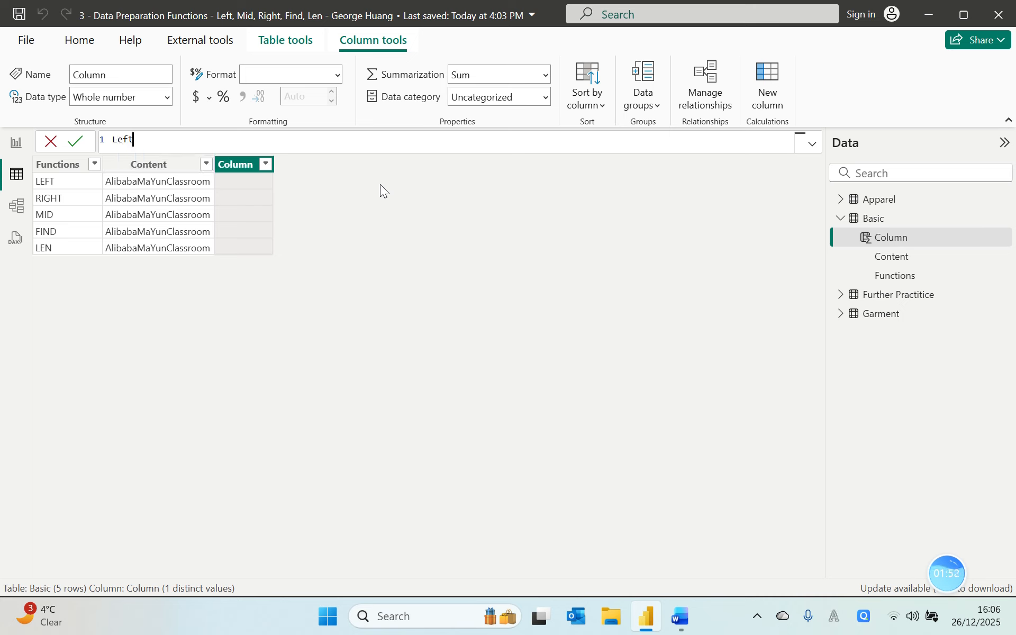
pyautogui.write('= LEFT(')
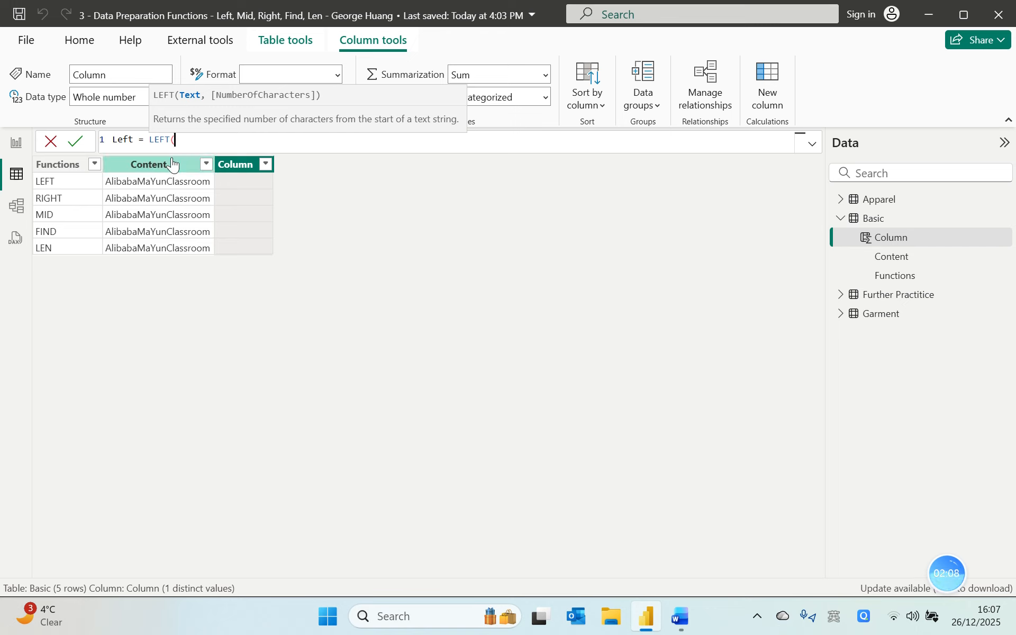
pyautogui.write('content')
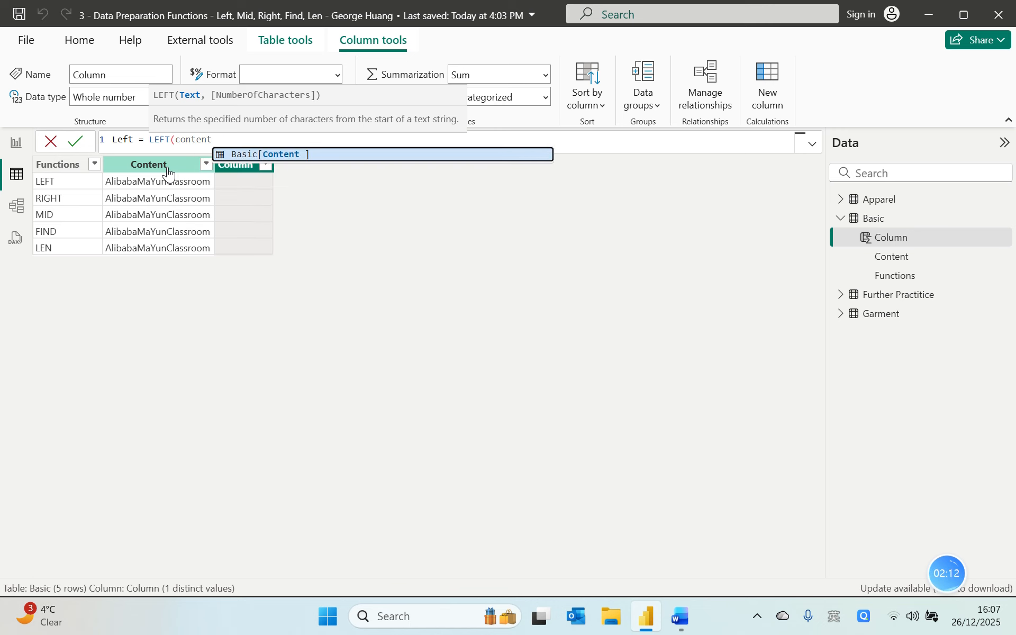
pyautogui.press('Tab')
pyautogui.write(',')
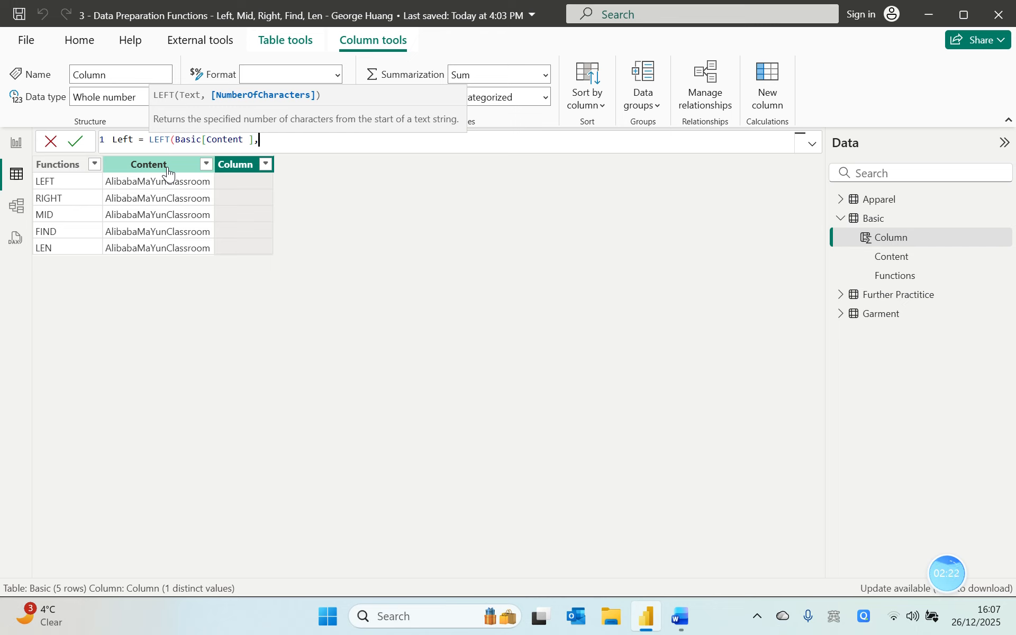
pyautogui.write('7')
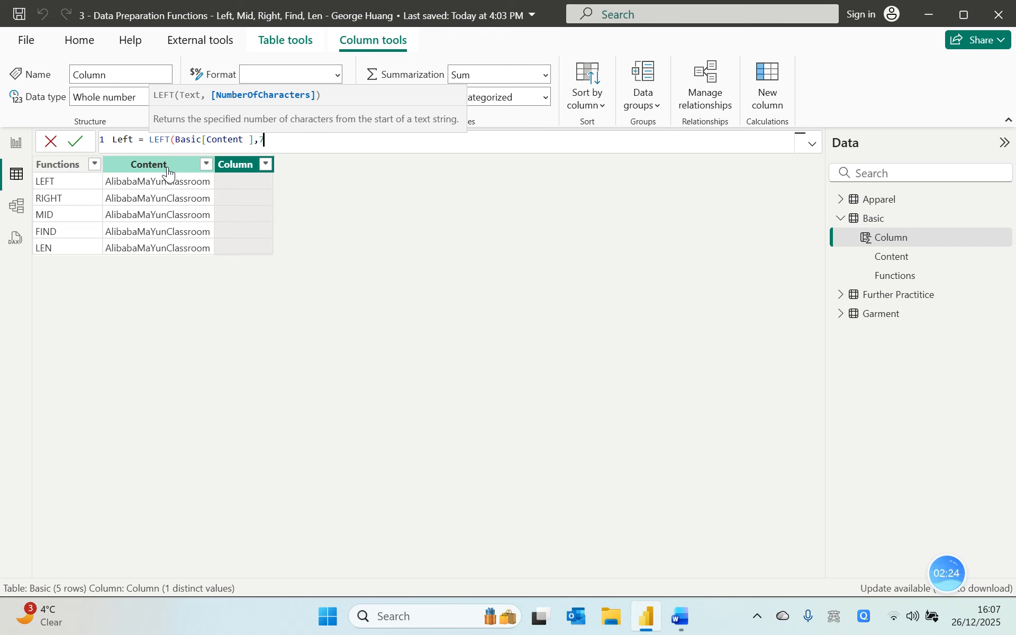
pyautogui.write(')')
pyautogui.press('Return')
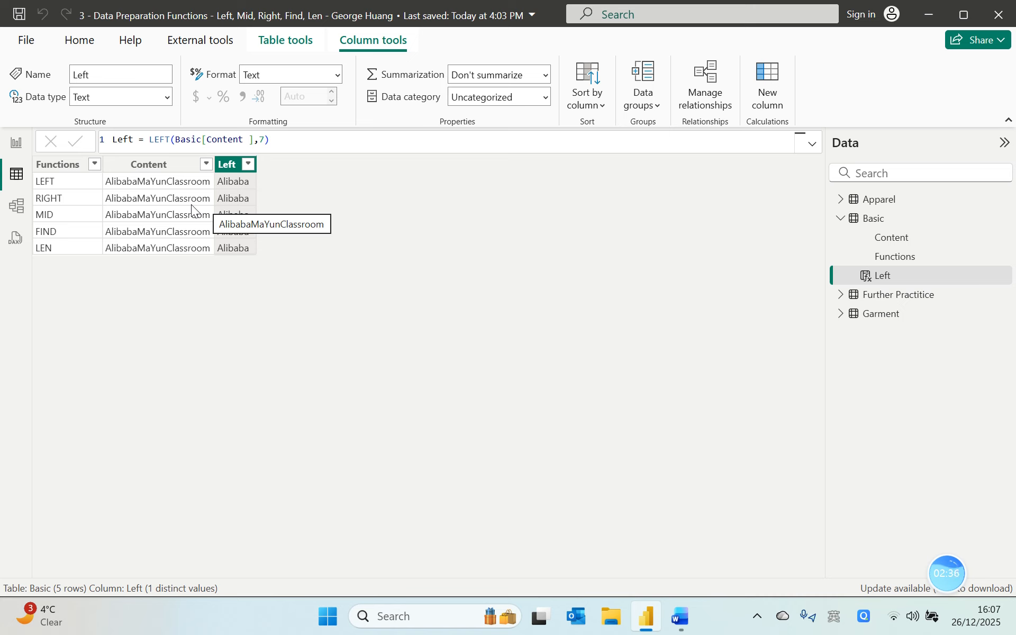
# Add a calculated column to the Basic table with the formula Right = RIGHT(Basic[Content ],4).
pyautogui.click(767, 91)
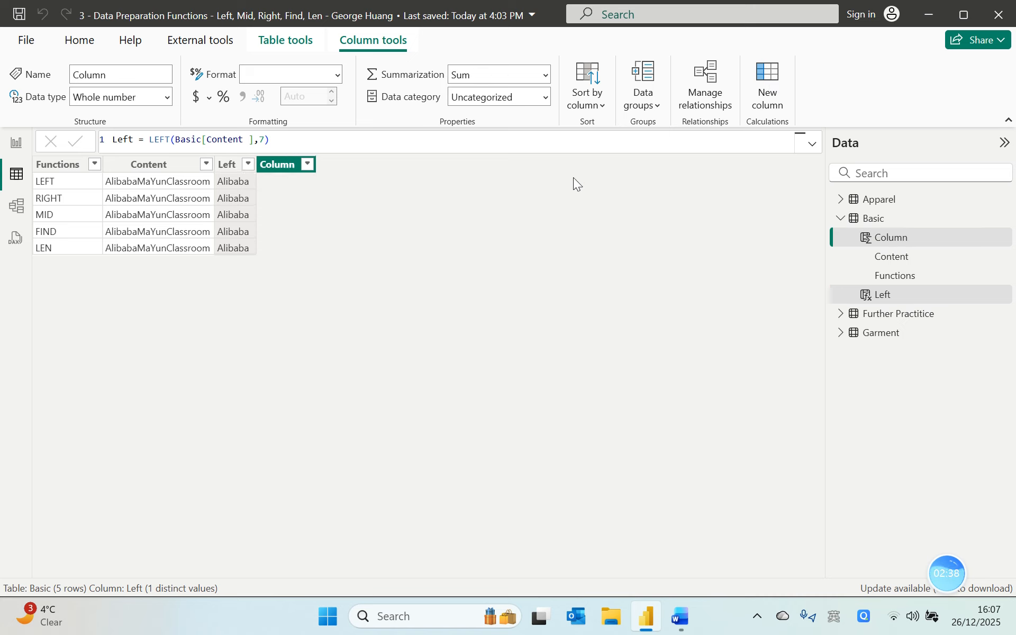
pyautogui.write('R')
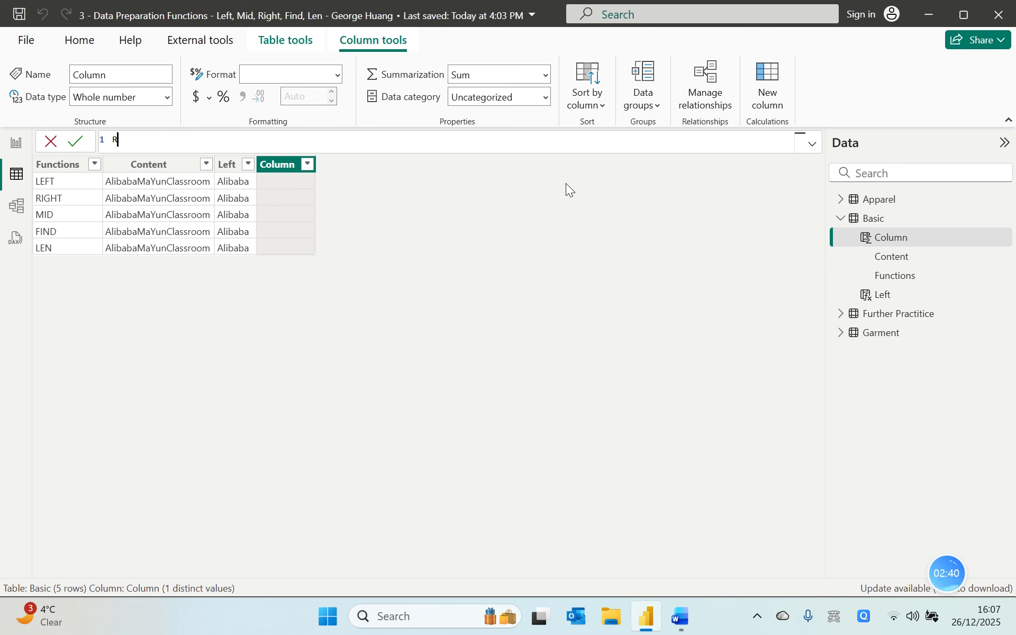
pyautogui.write('ight = ')
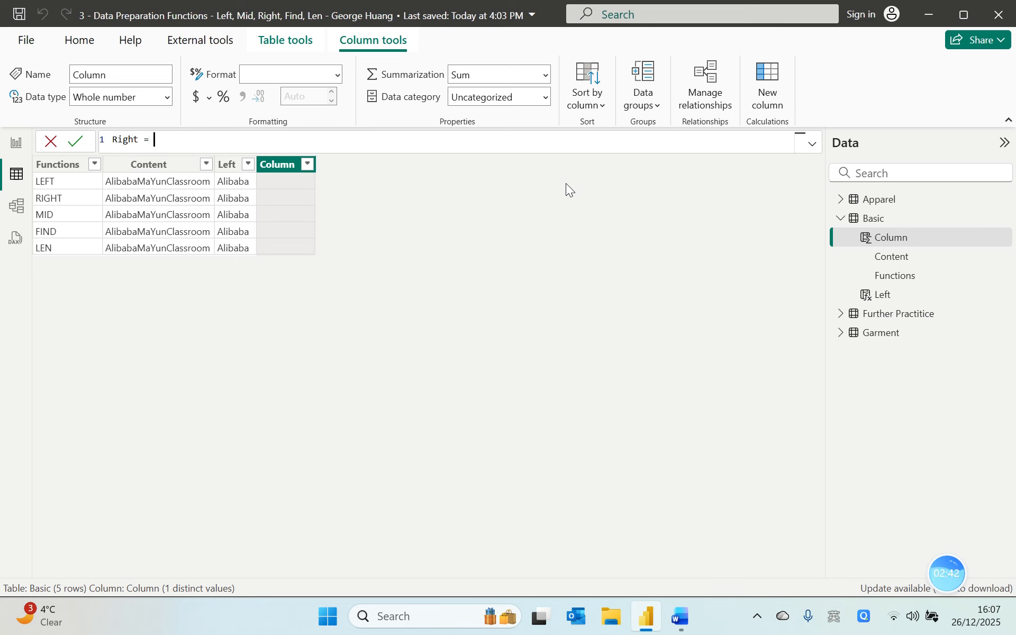
pyautogui.write('right')
pyautogui.press('Tab')
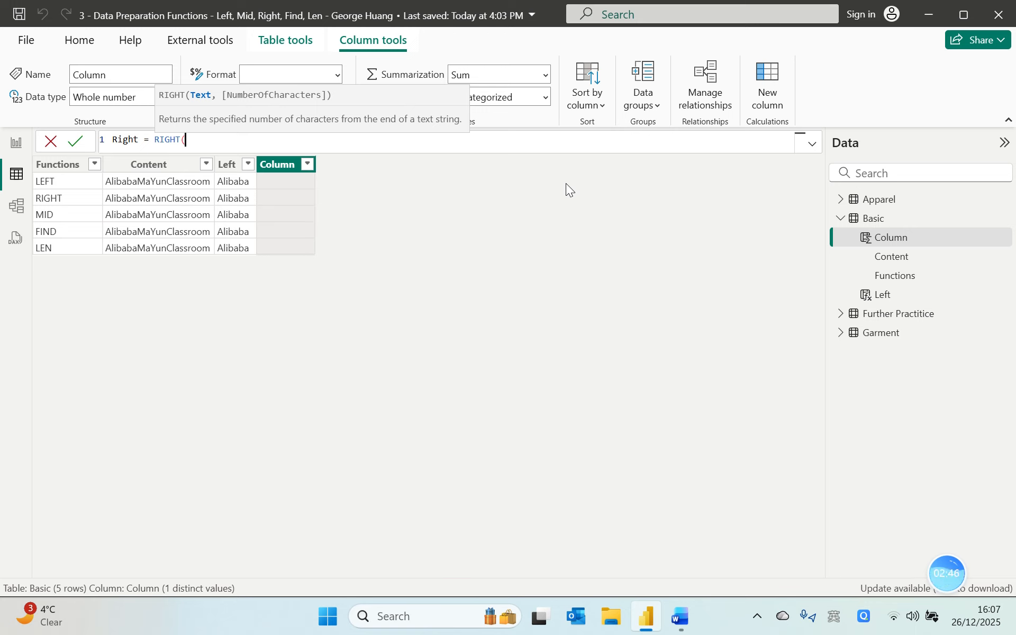
pyautogui.write('cot')
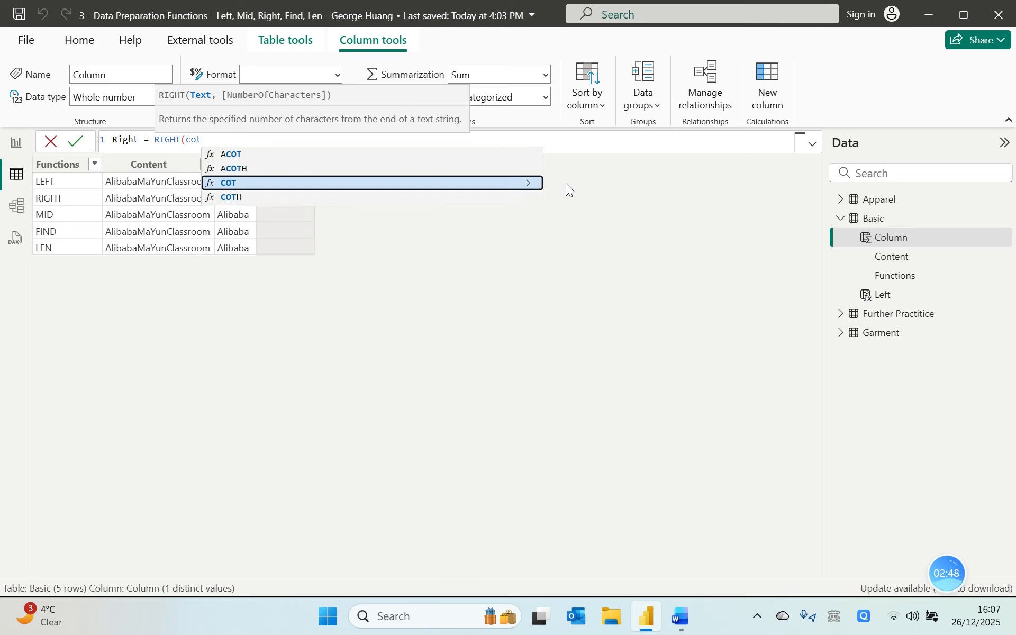
pyautogui.press('BackSpace')
pyautogui.write('n')
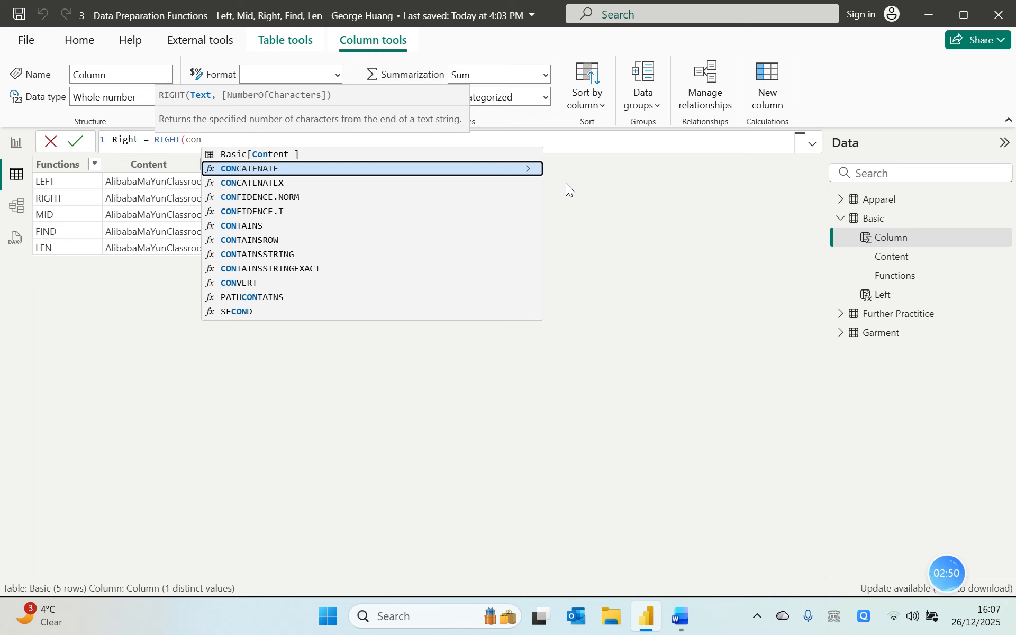
pyautogui.press('Up')
pyautogui.press('Tab')
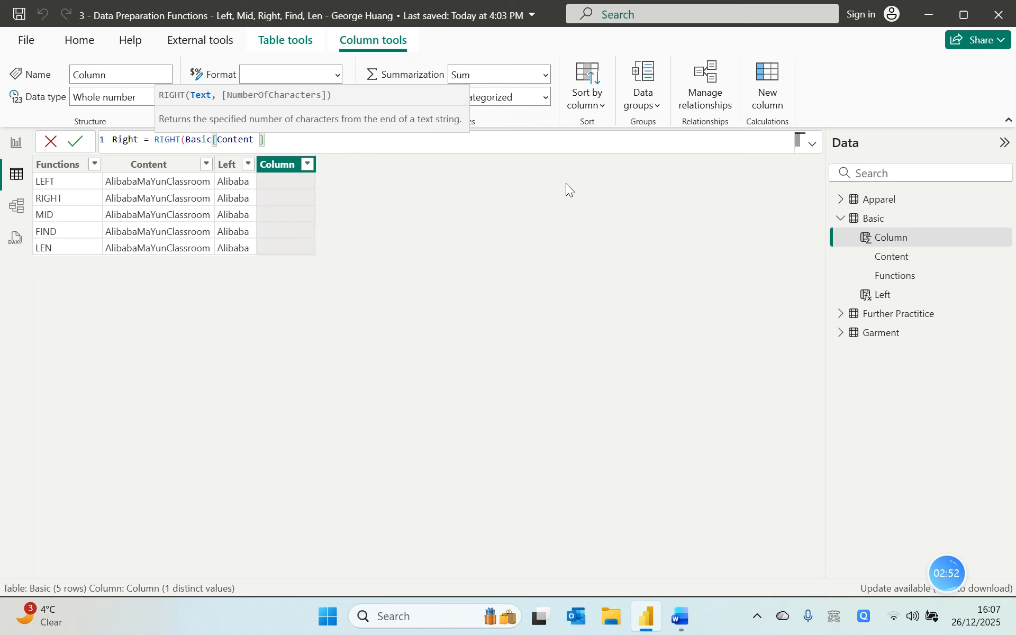
pyautogui.write(',')
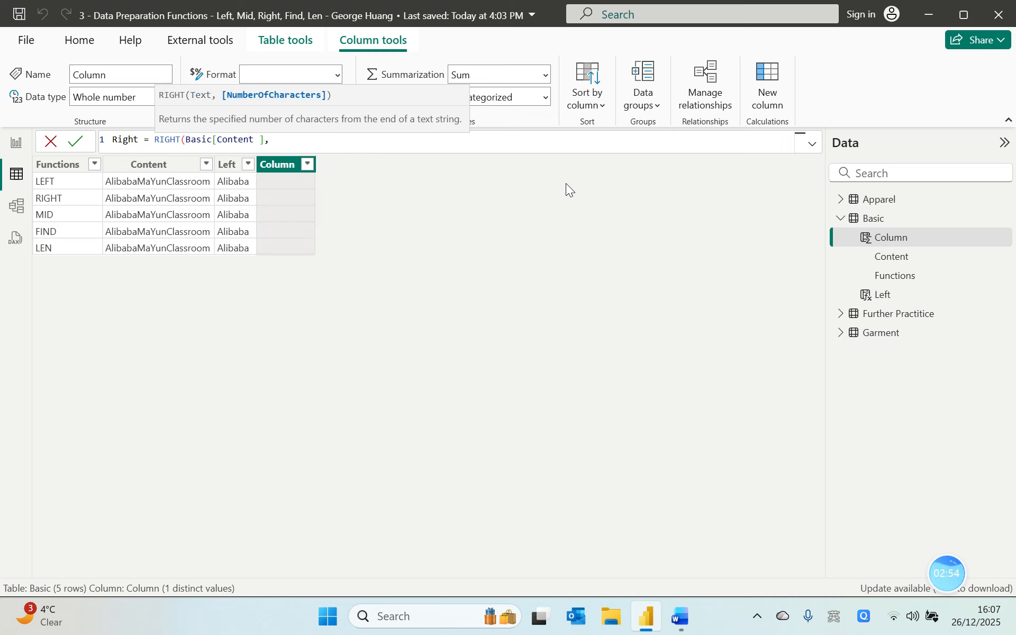
pyautogui.write('4)')
pyautogui.press('Return')
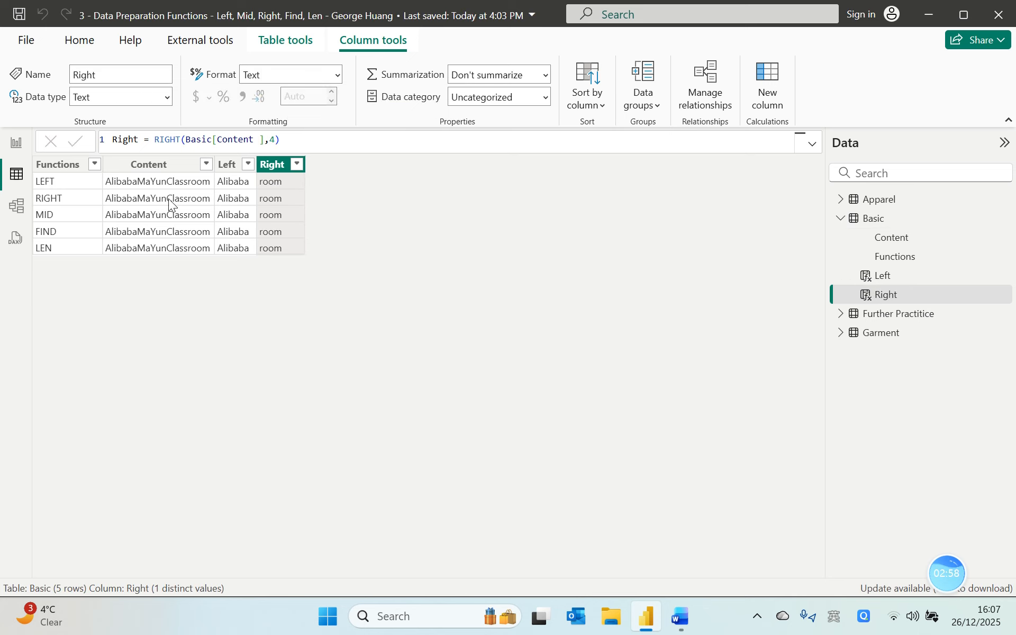
# Set the number of characters in the Right column's RIGHT formula to 9.
pyautogui.click(276, 140)
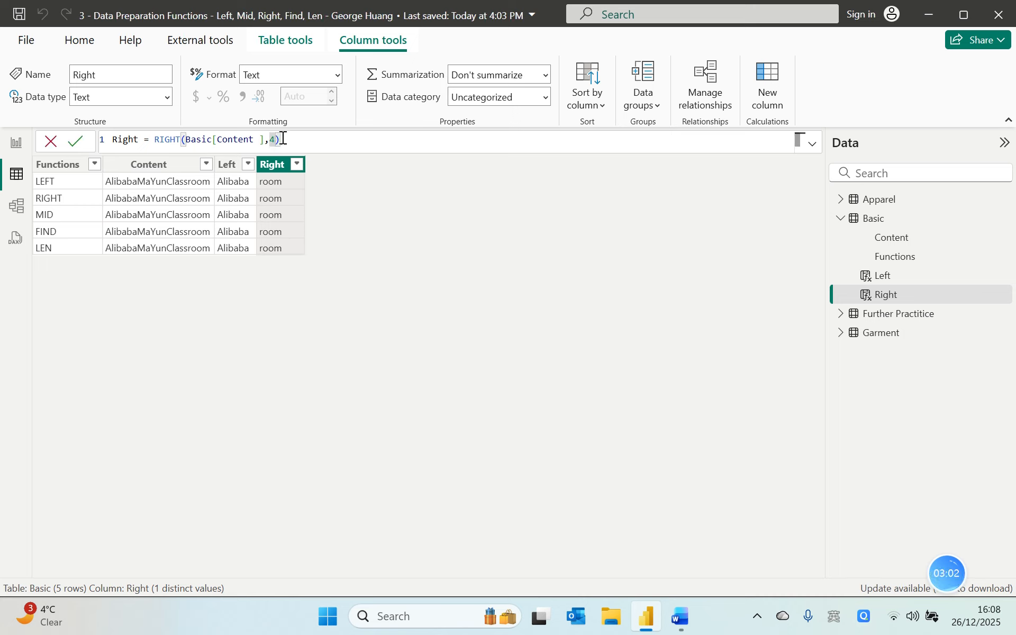
pyautogui.press('BackSpace')
pyautogui.write('9')
pyautogui.press('Return')
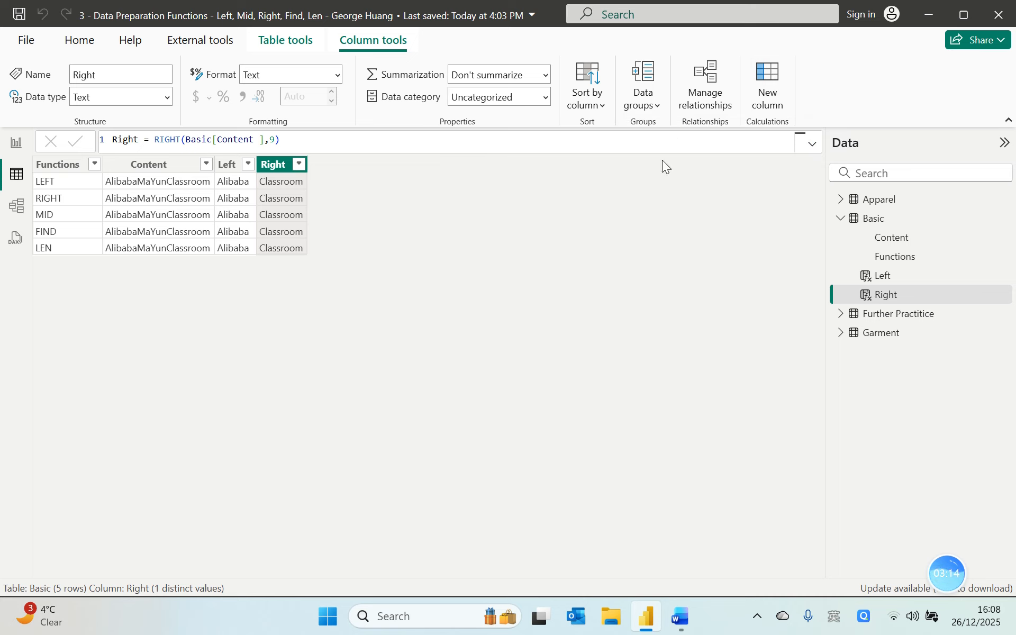
# Add a calculated column to the Basic table with the formula Mid = MID(Basic[Content ],8,5).
pyautogui.click(777, 72)
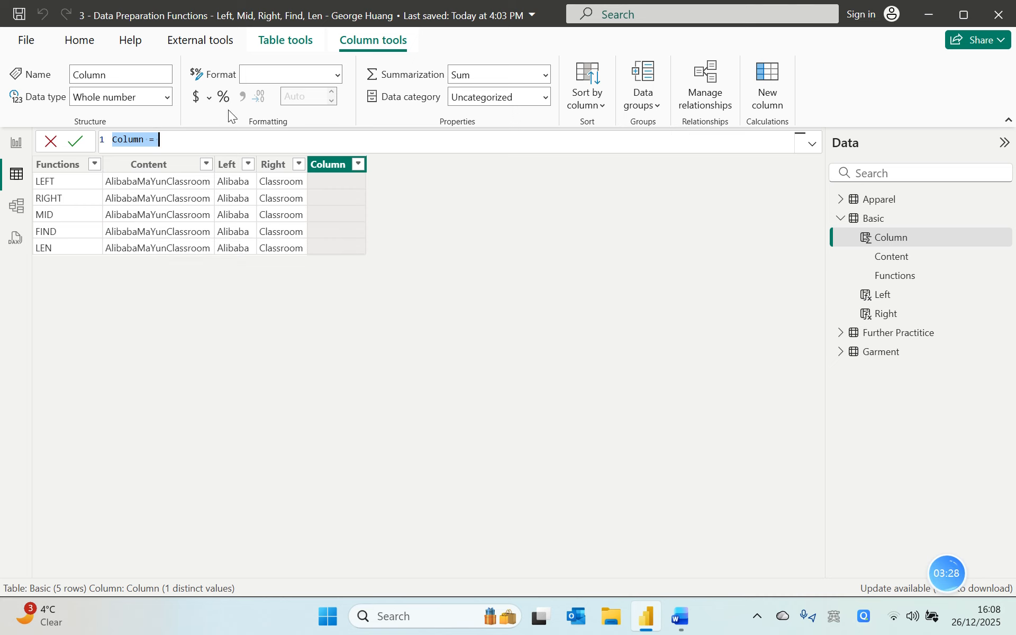
pyautogui.write('Mid = mi')
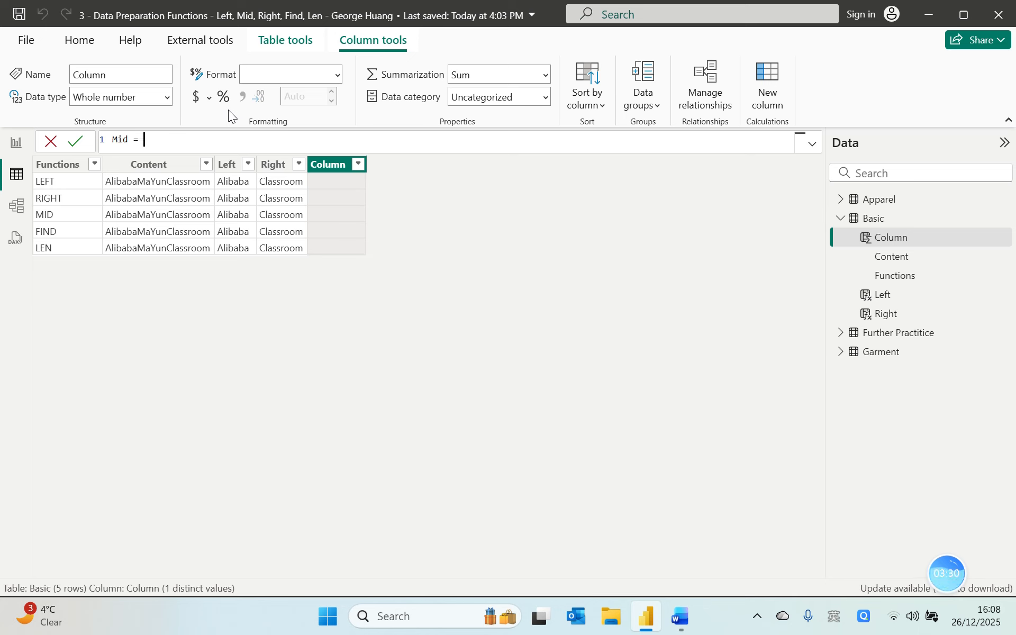
pyautogui.write('d')
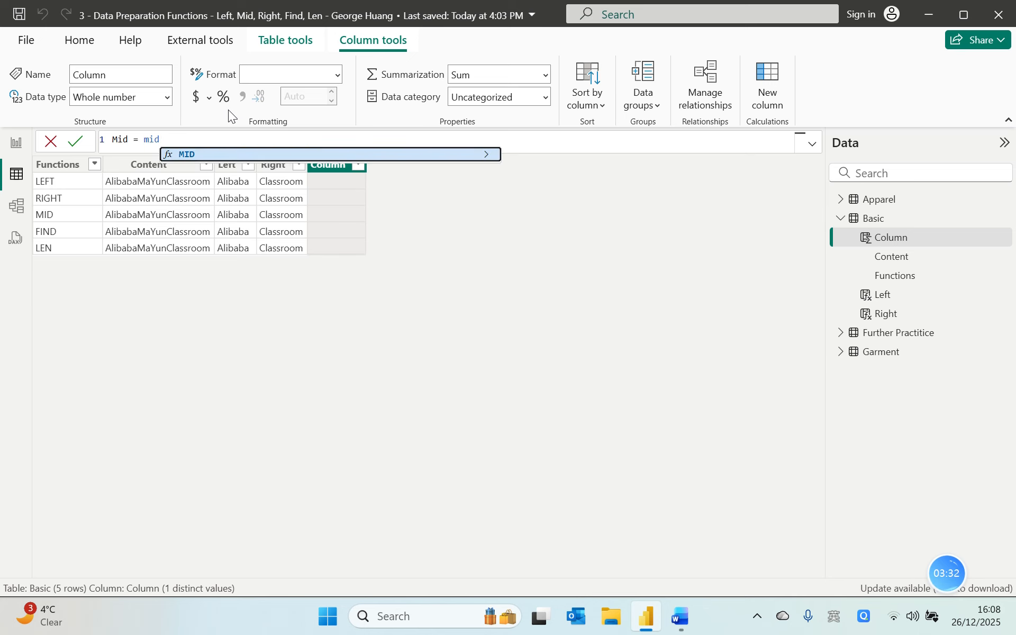
pyautogui.press('Tab')
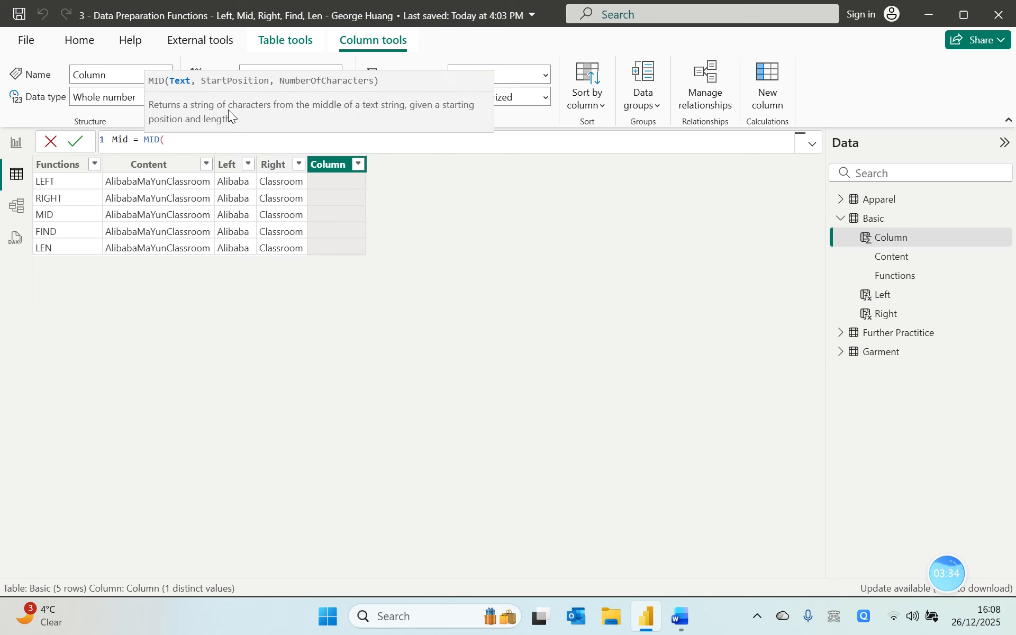
pyautogui.write('conte')
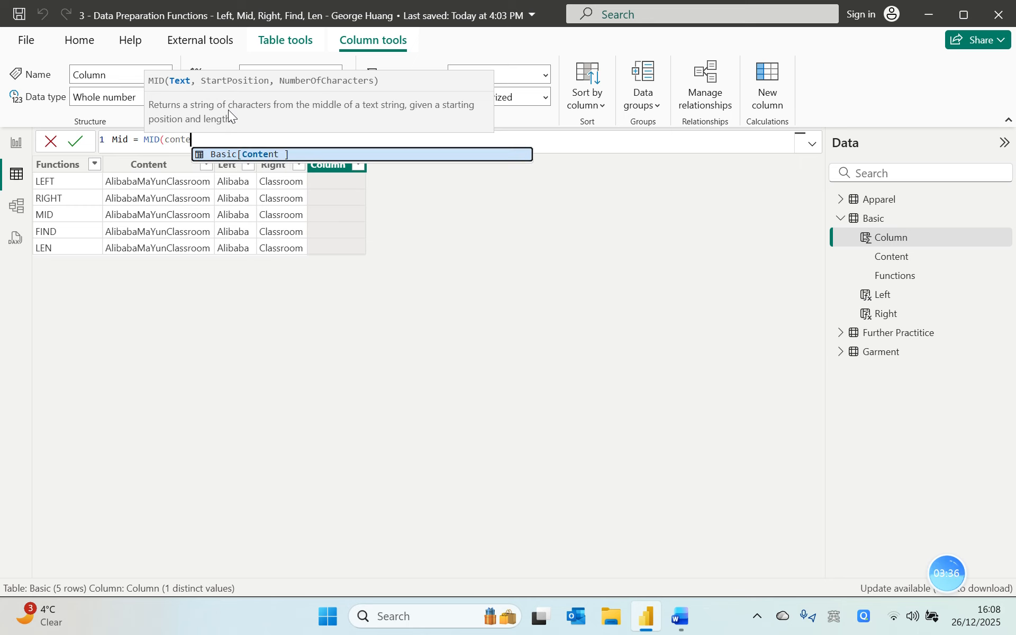
pyautogui.press('Tab')
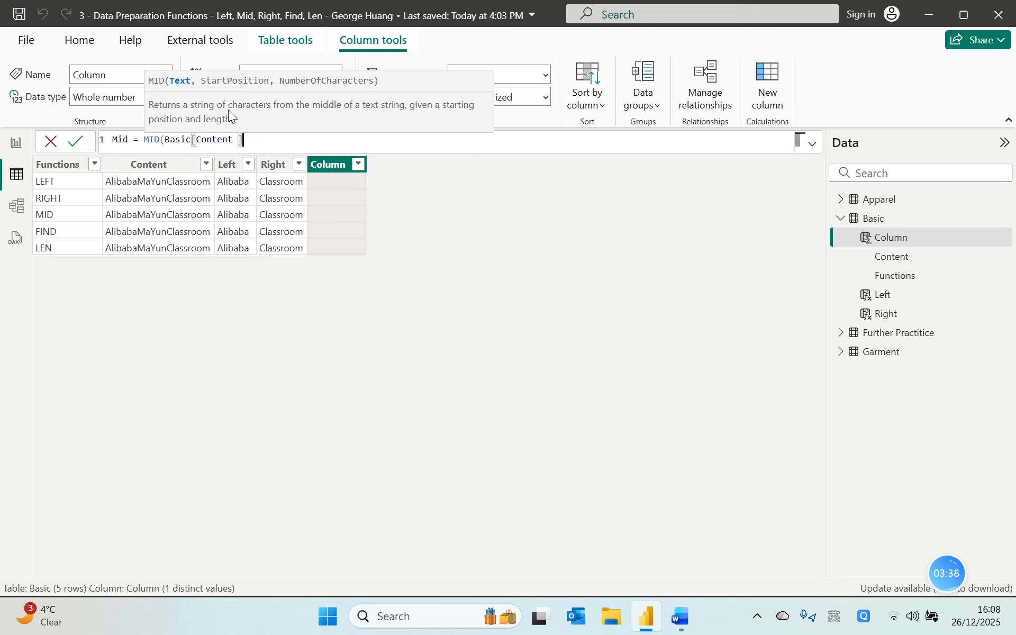
pyautogui.write(',')
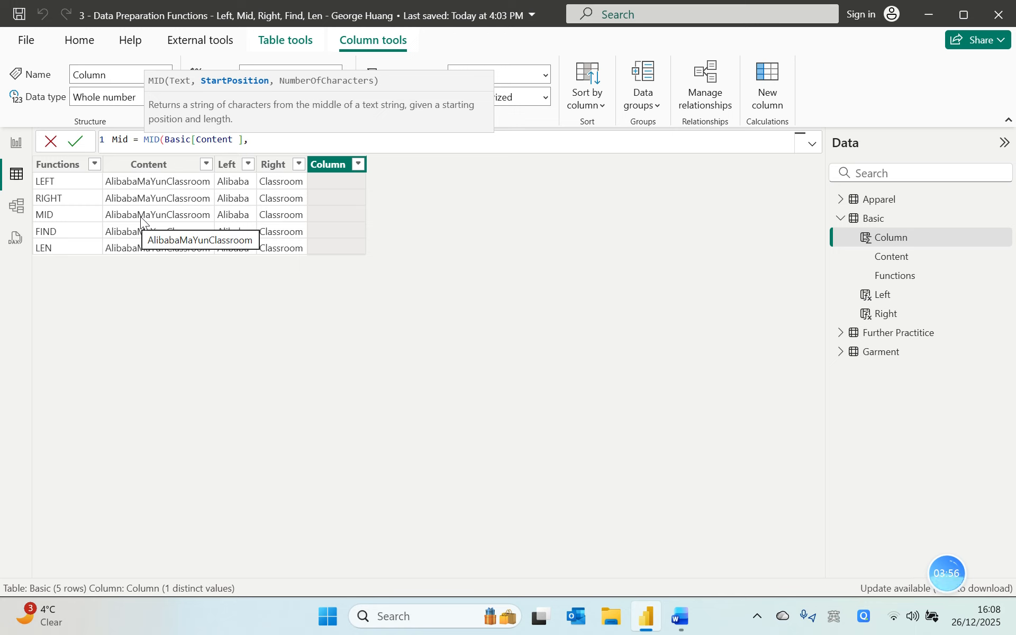
pyautogui.write('8')
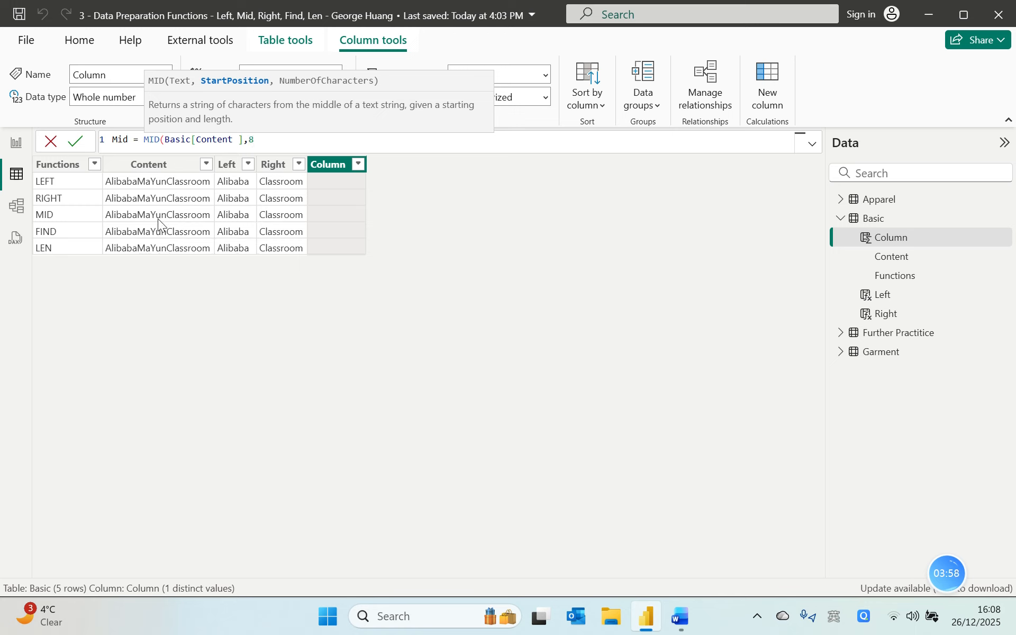
pyautogui.write(',')
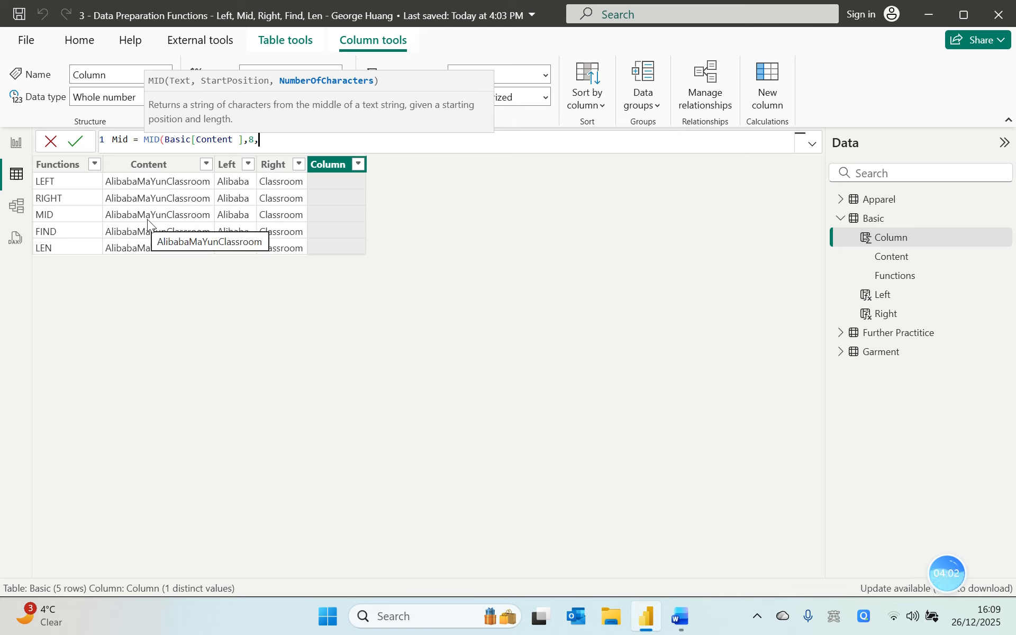
pyautogui.write('5)')
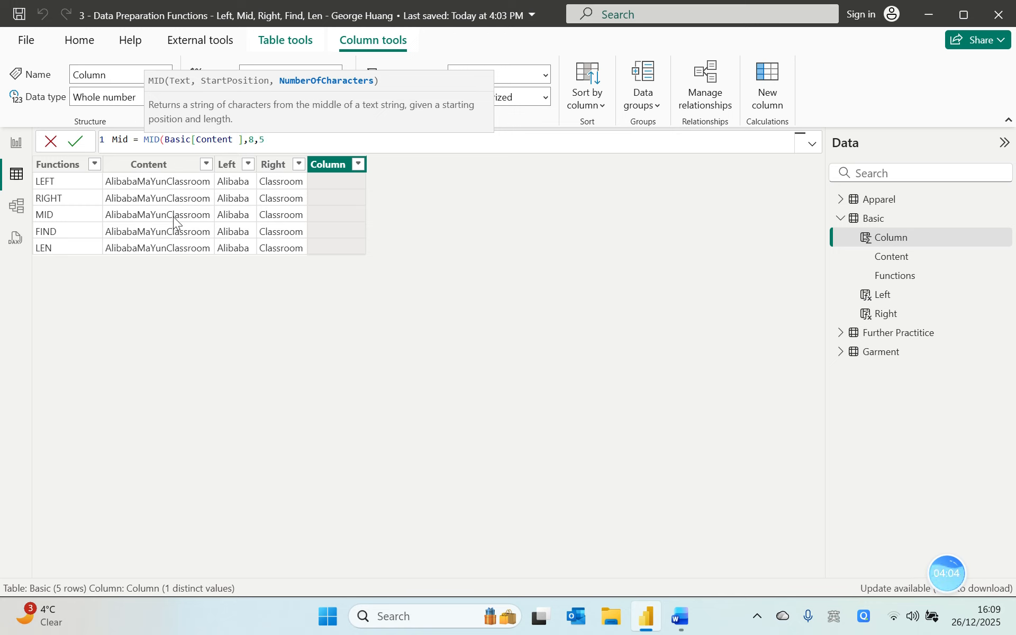
pyautogui.press('Return')
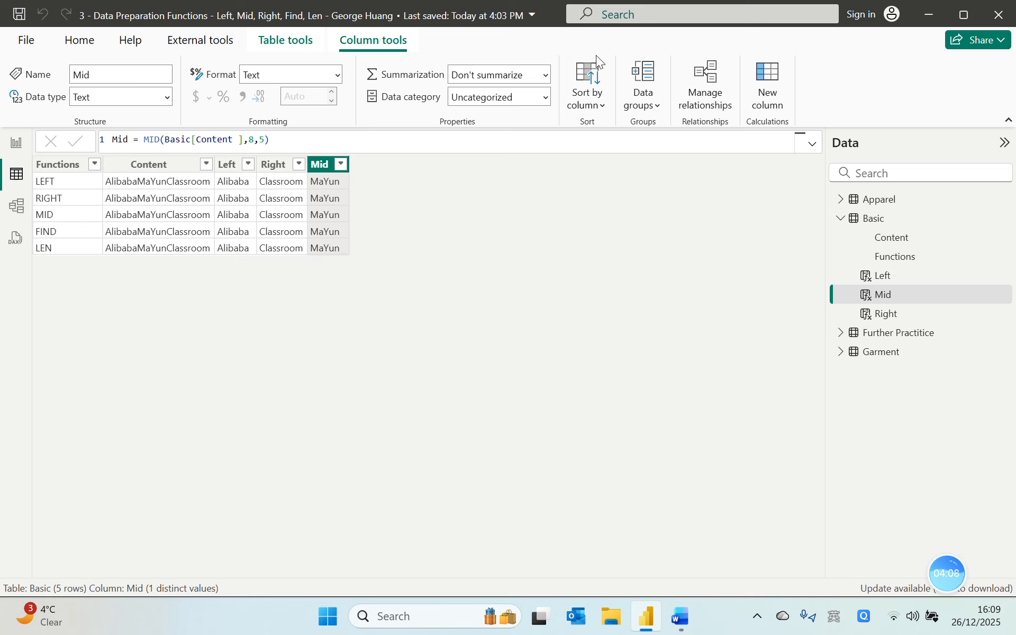
# Add a calculated column to the Basic table with the formula FInd M = FIND("M",Basic[Content ]).
pyautogui.click(757, 111)
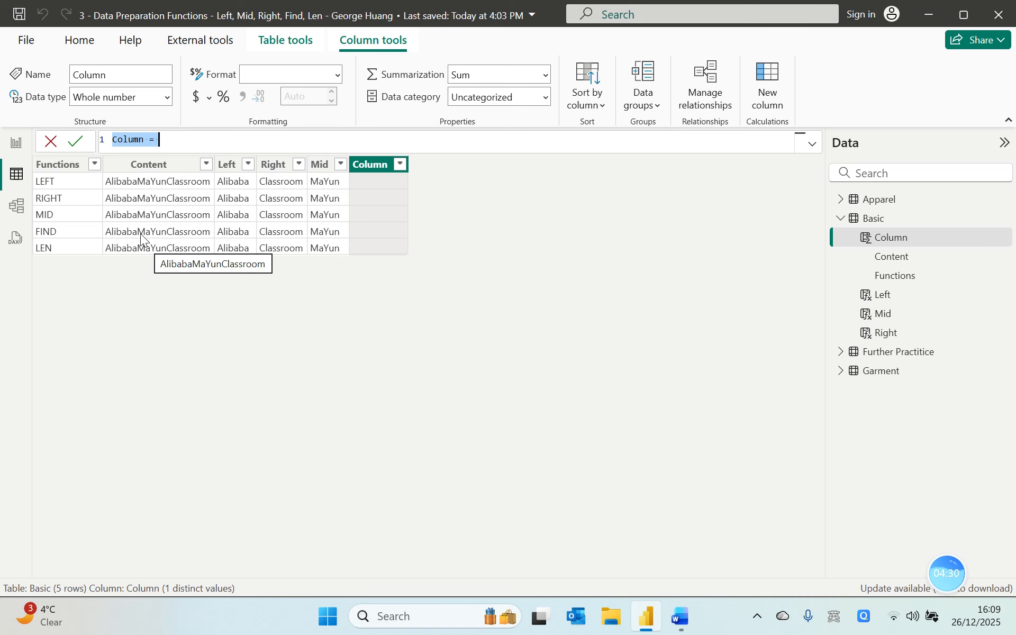
pyautogui.write('FI')
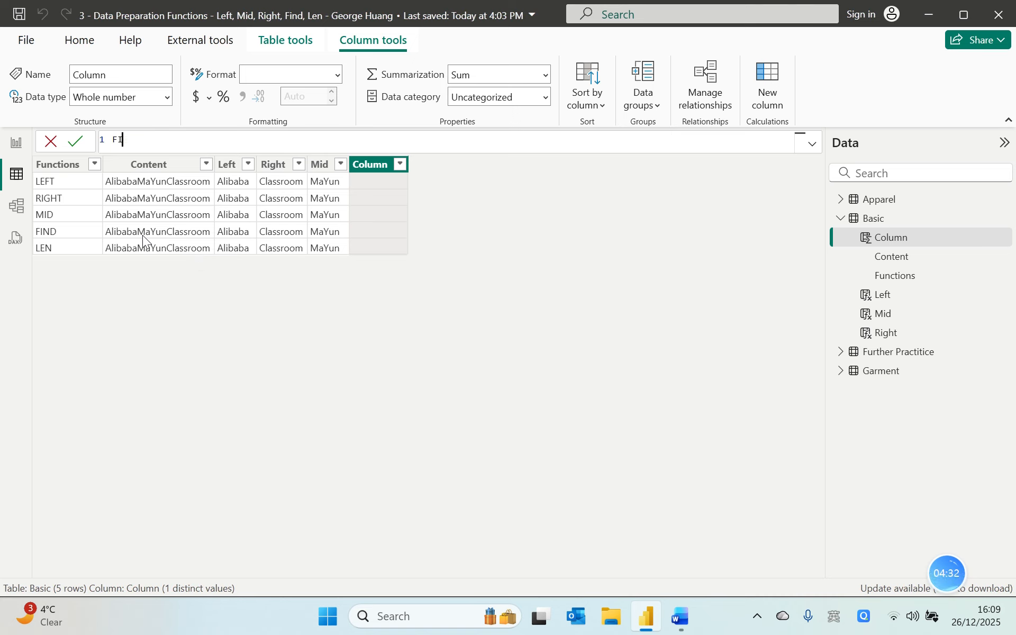
pyautogui.write('nd M = find')
pyautogui.press('Tab')
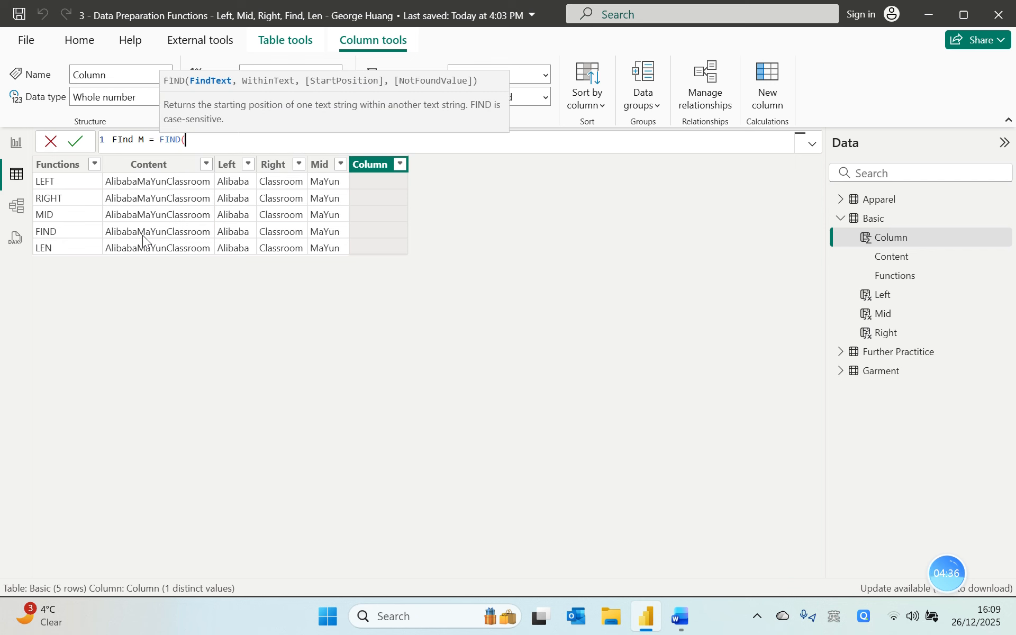
pyautogui.write('"')
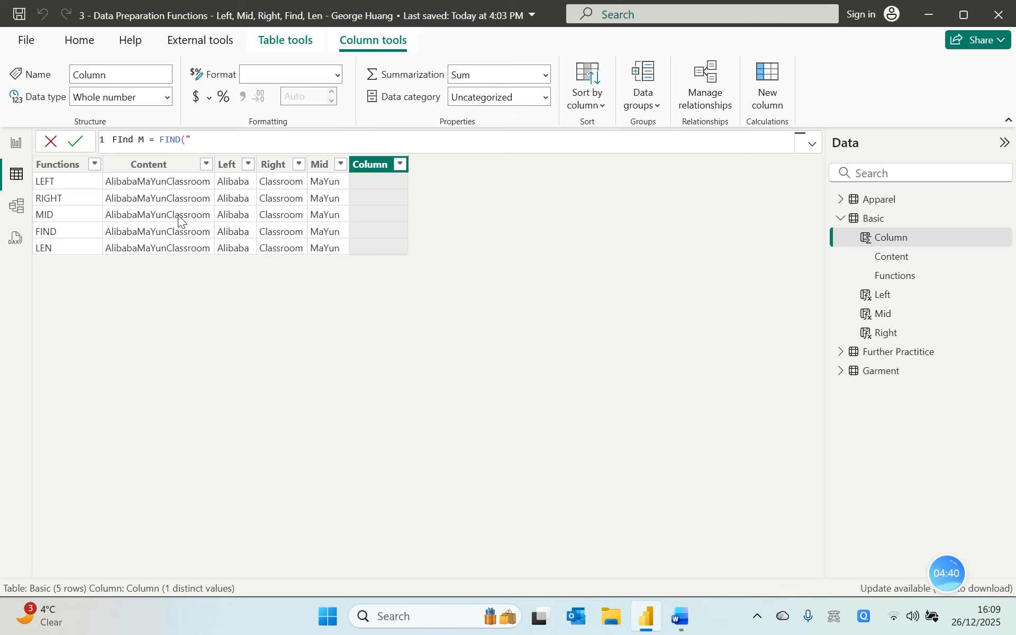
pyautogui.write('M",')
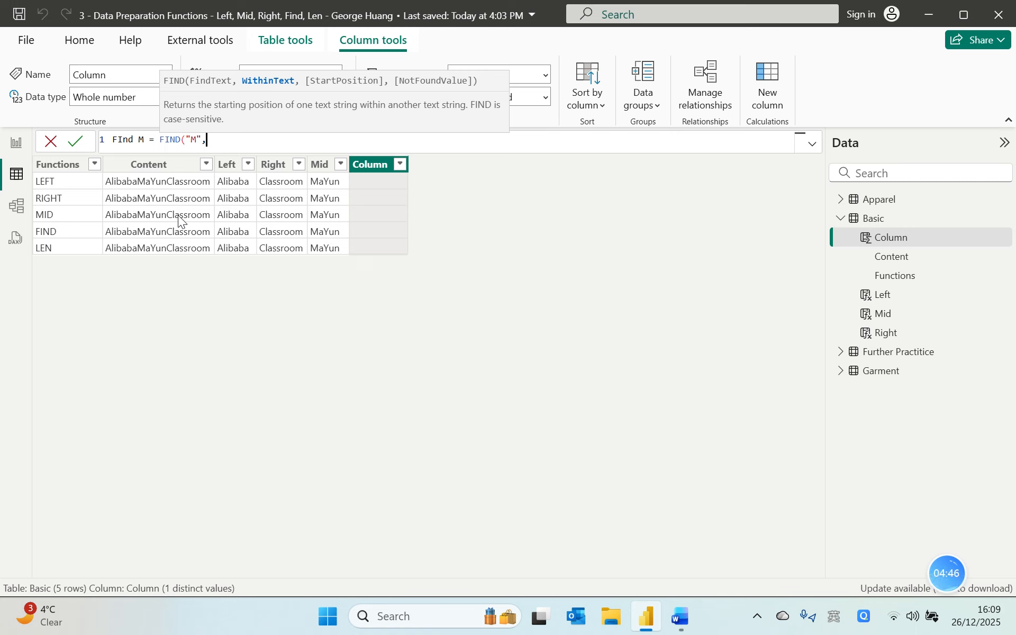
pyautogui.write('cot')
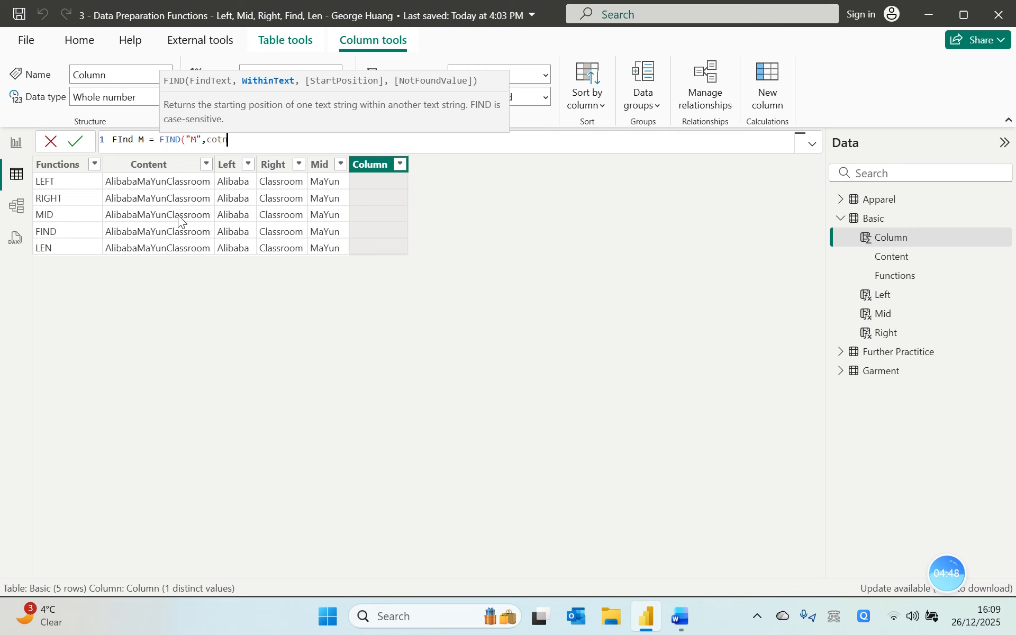
pyautogui.press('BackSpace')
pyautogui.write('n')
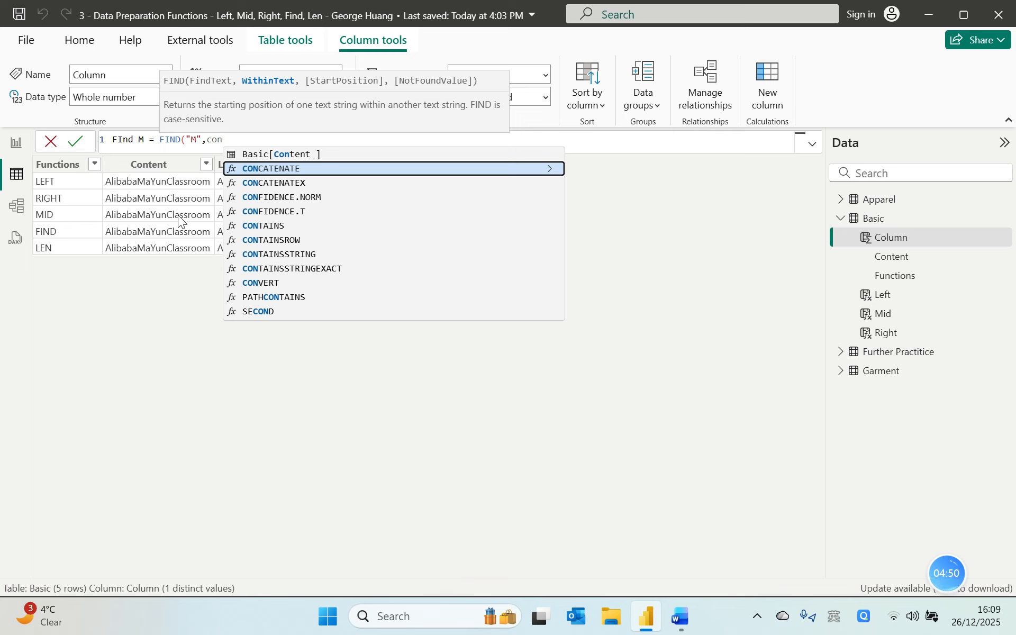
pyautogui.press('Up')
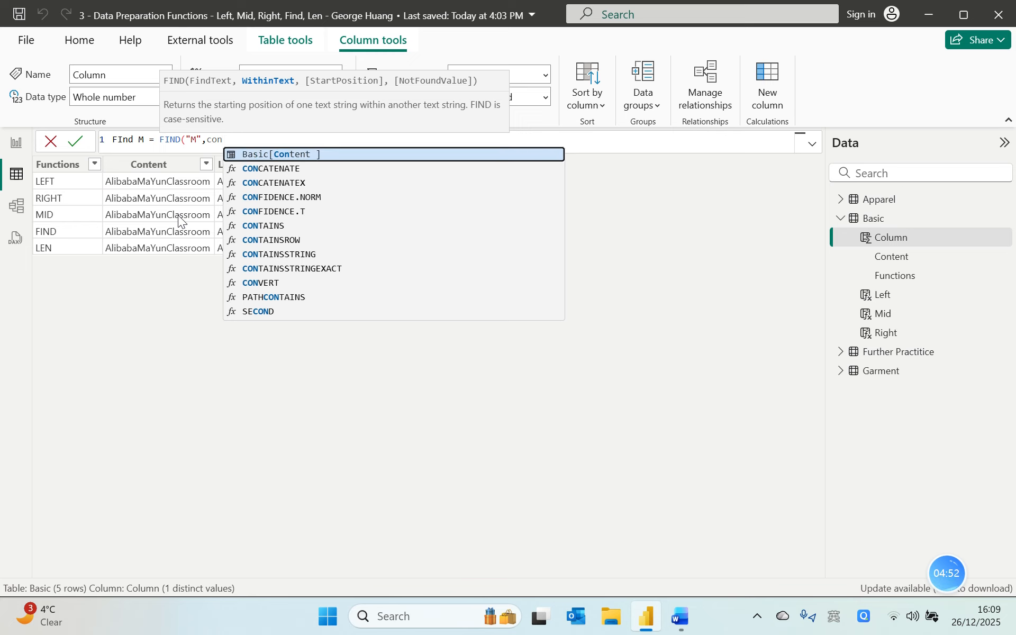
pyautogui.press('Tab')
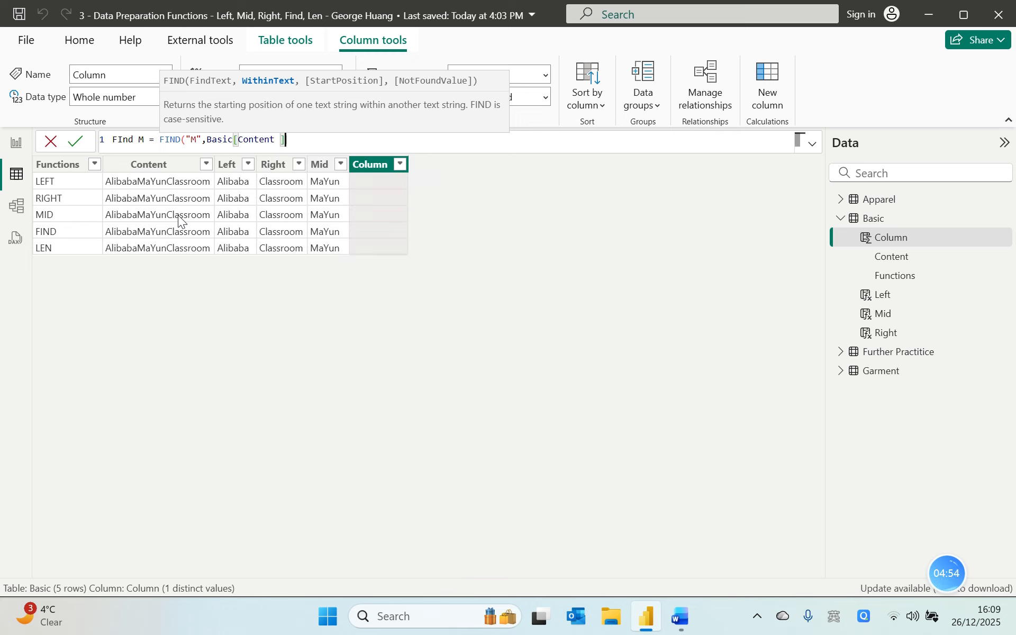
pyautogui.write(')')
pyautogui.press('Return')
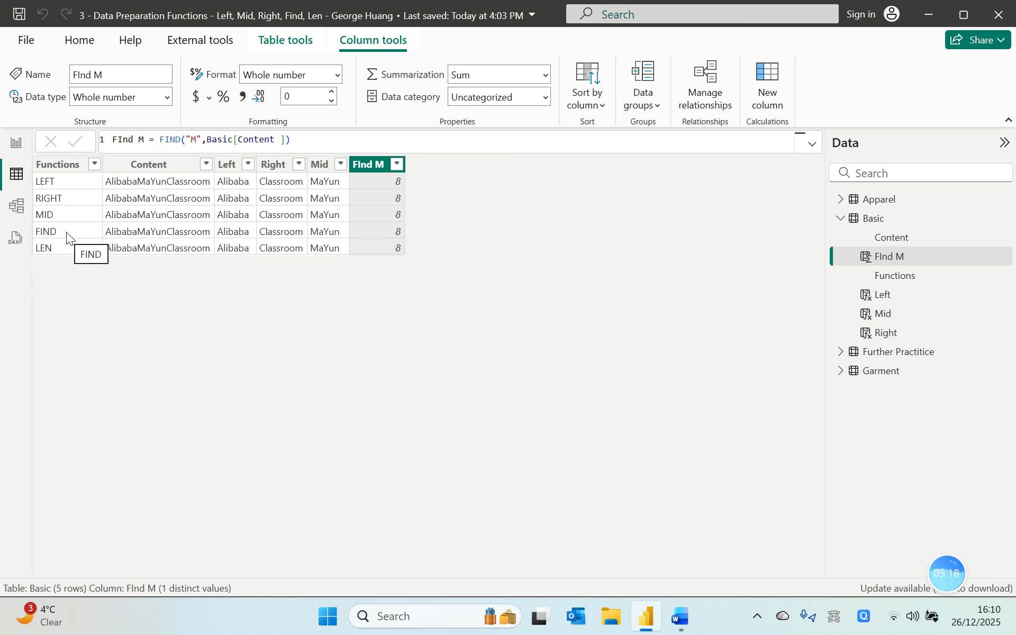
# Add a calculated column to the Basic table with the formula Find a = FIND("a",Basic[Content ]).
pyautogui.click(775, 78)
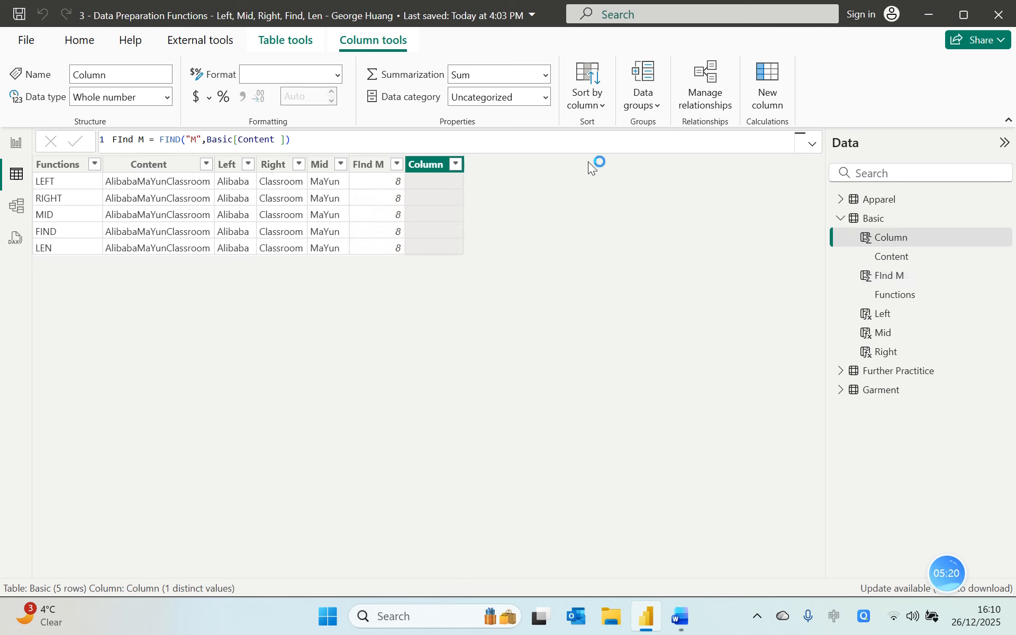
pyautogui.write('Find')
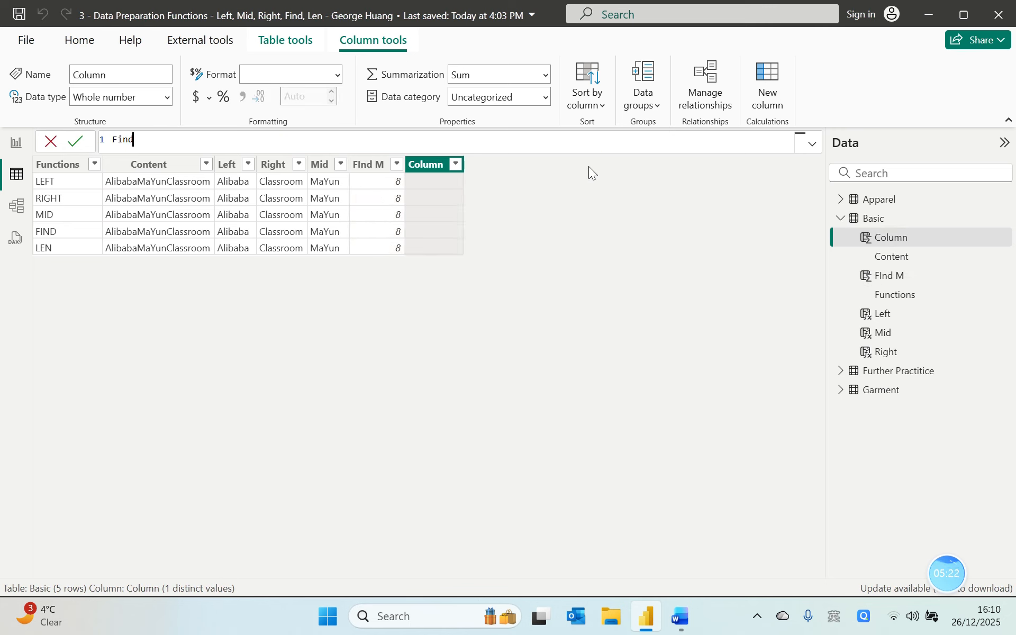
pyautogui.write(' a =')
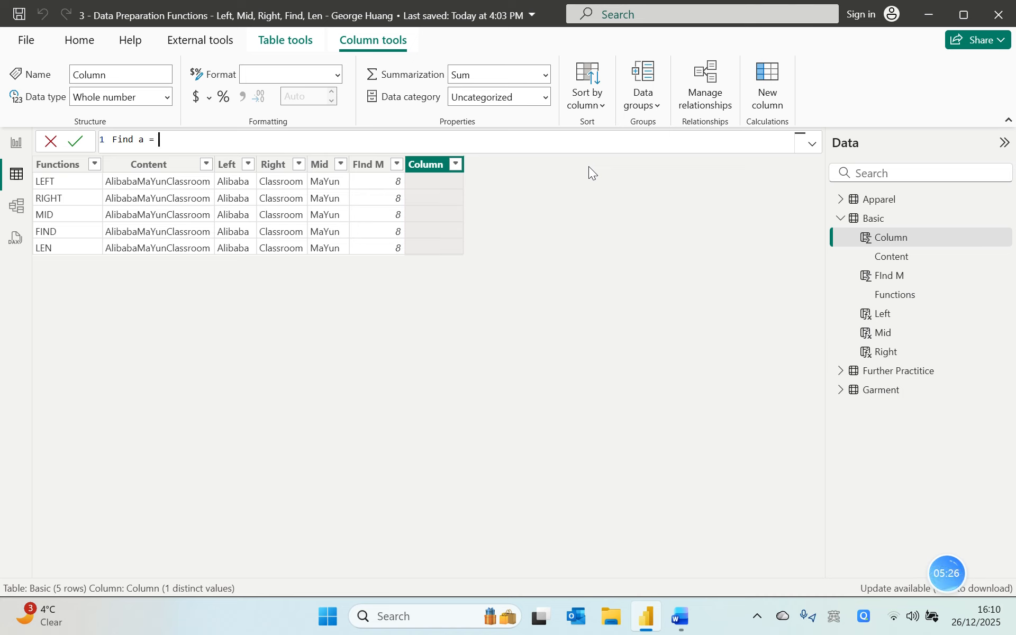
pyautogui.write(' find')
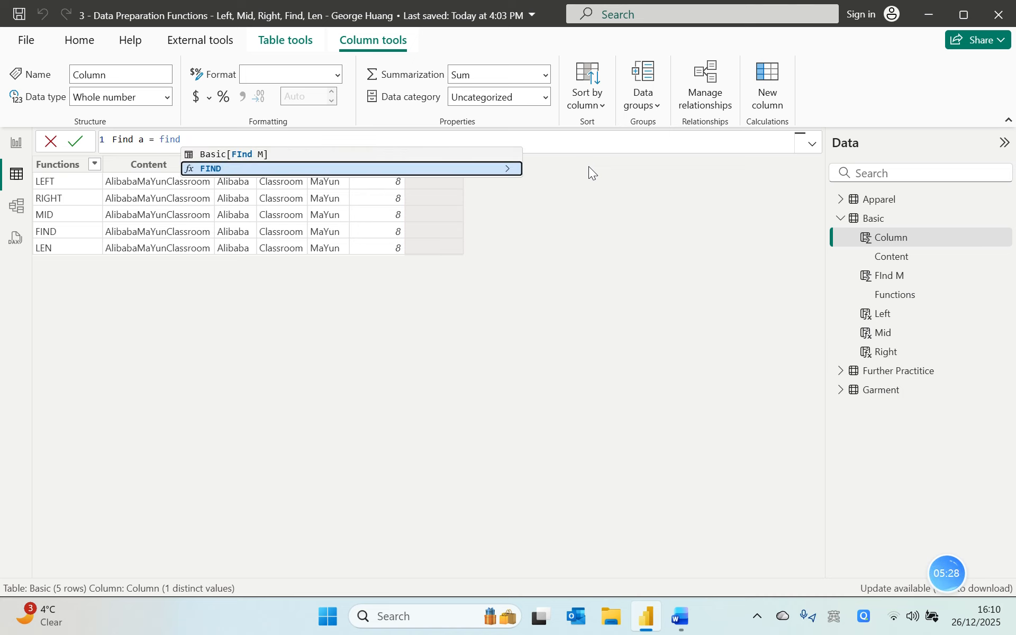
pyautogui.press('Tab')
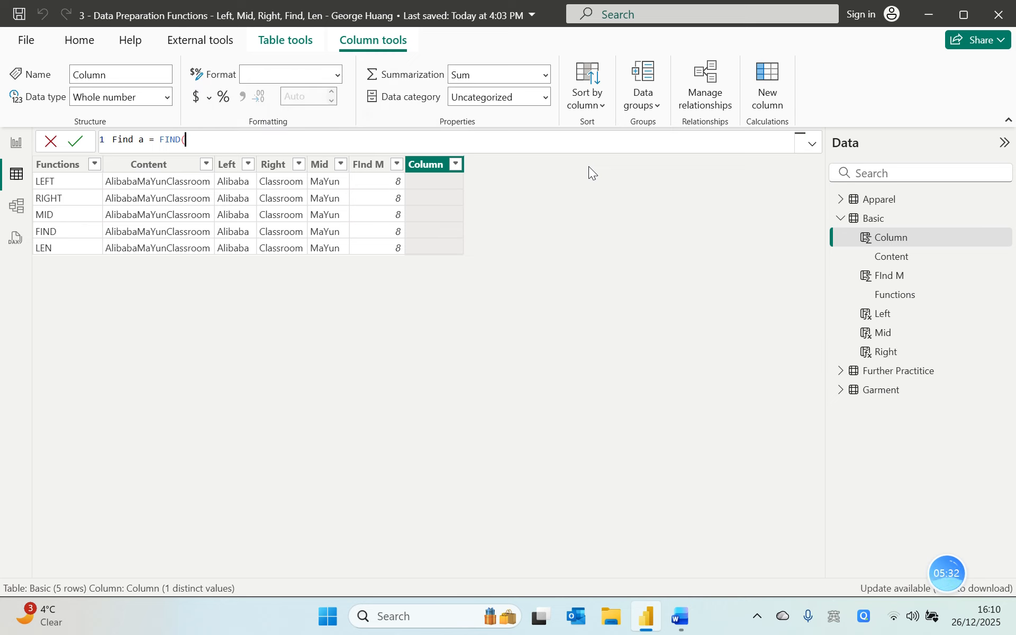
pyautogui.write('"a",')
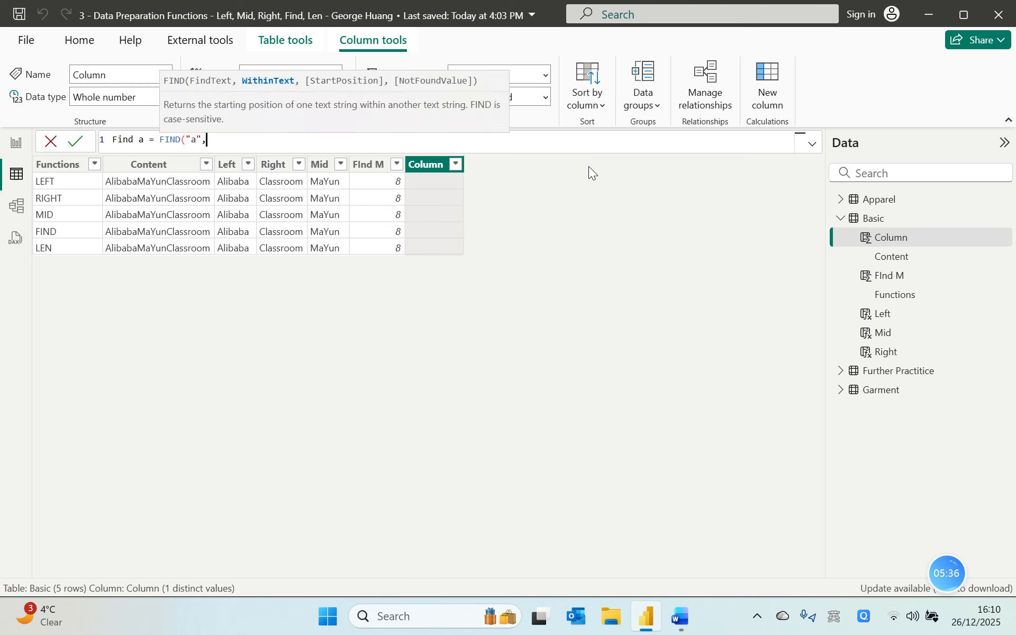
pyautogui.write('Basic[Co')
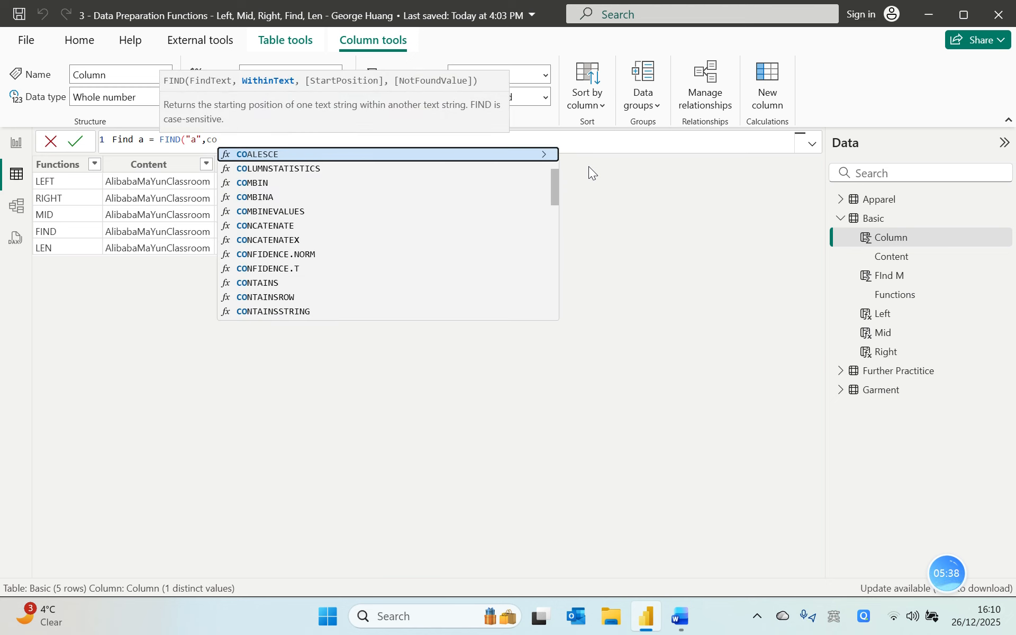
pyautogui.write('nte')
pyautogui.press('Tab')
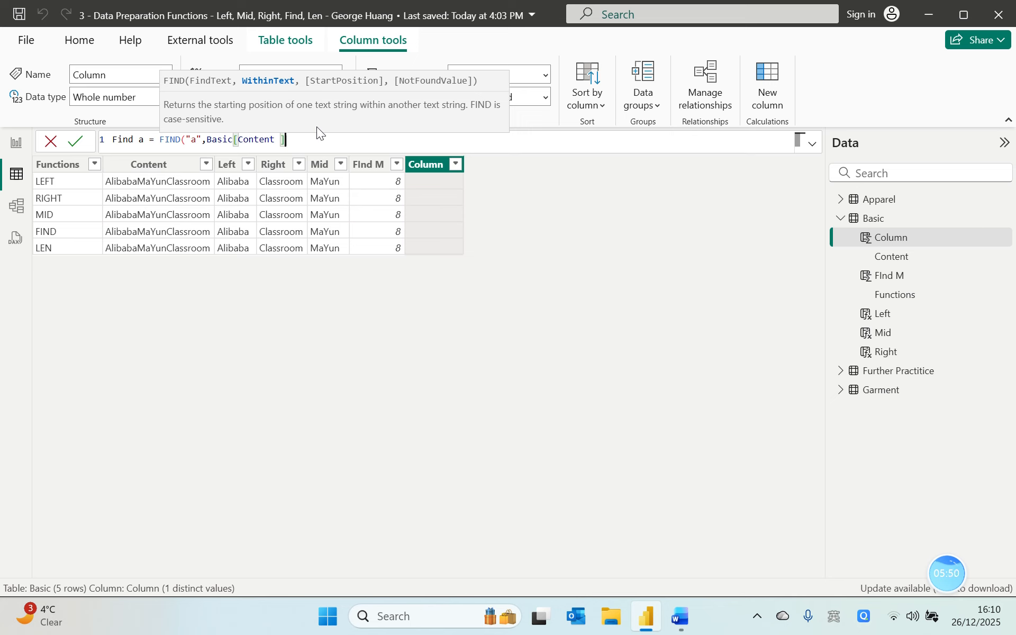
pyautogui.write(')')
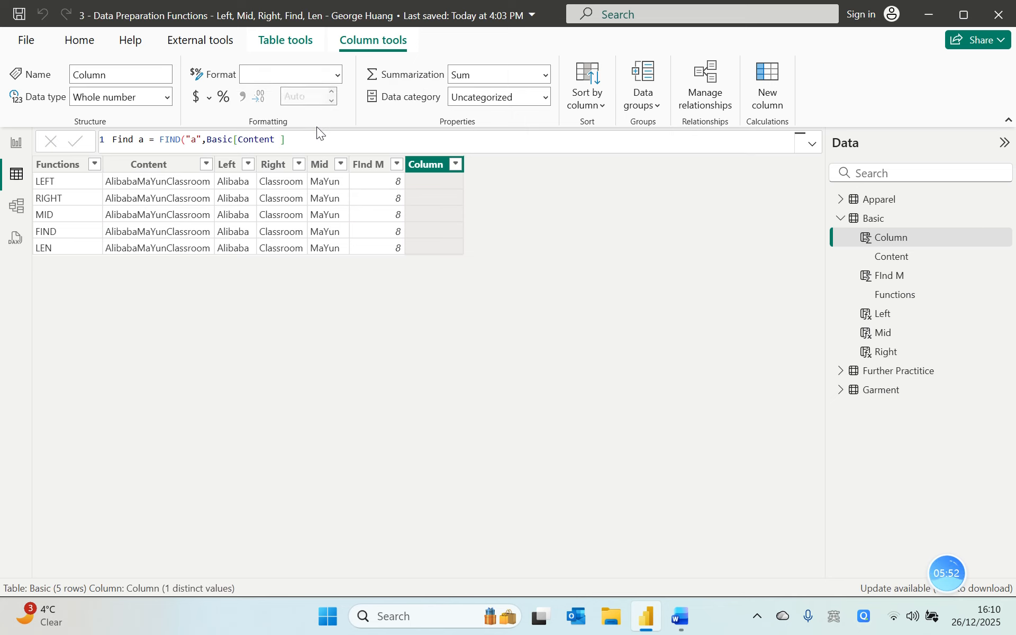
pyautogui.press('Return')
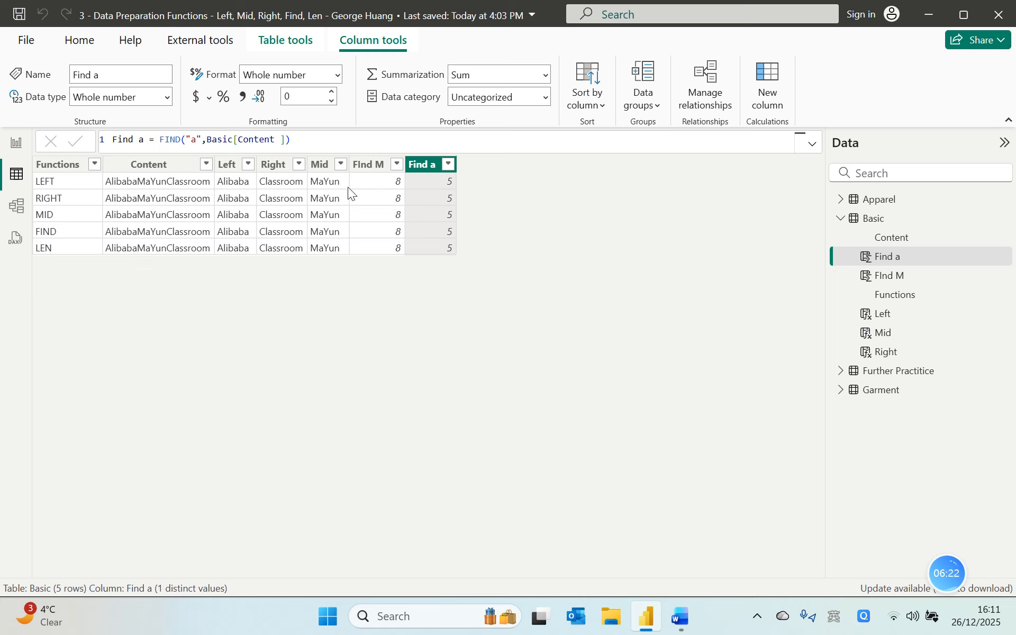
# Add a start position of 6 to the FIND formula of the Find a column.
pyautogui.click(290, 140)
pyautogui.click(283, 142)
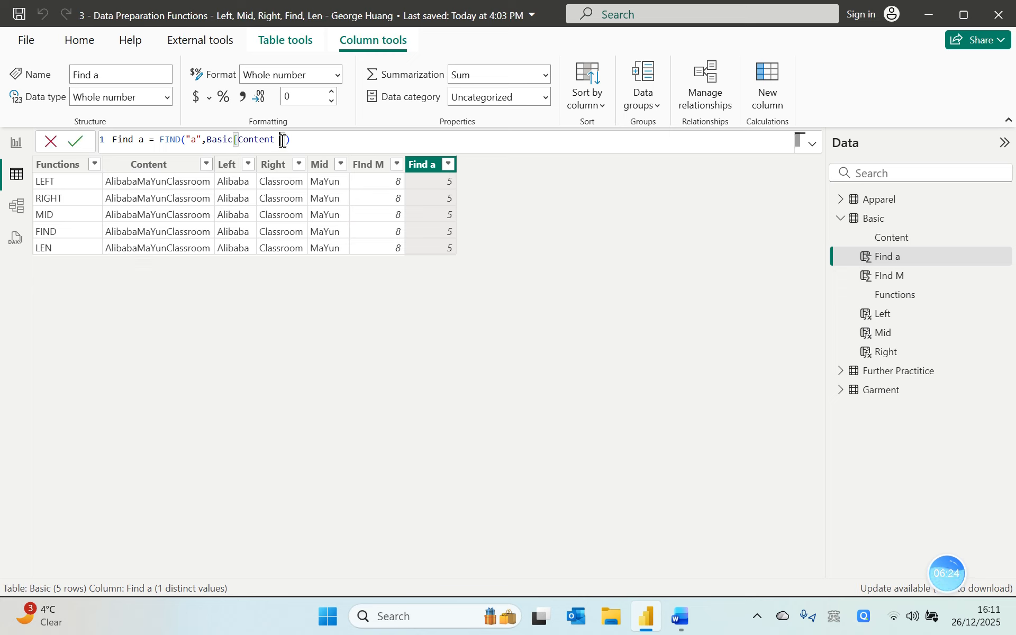
pyautogui.click(286, 141)
pyautogui.write(',')
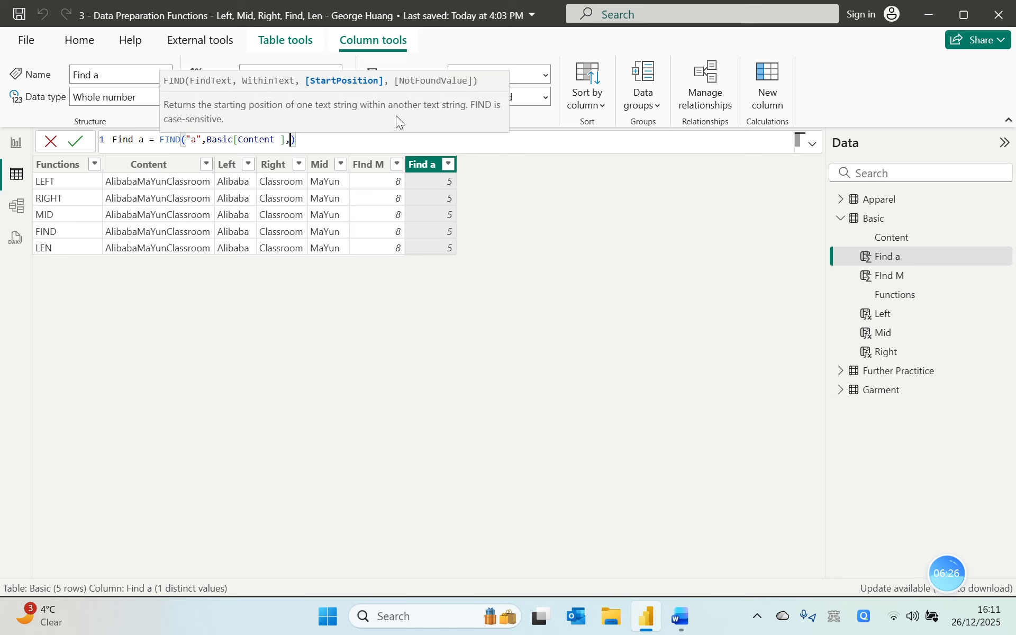
pyautogui.write('6')
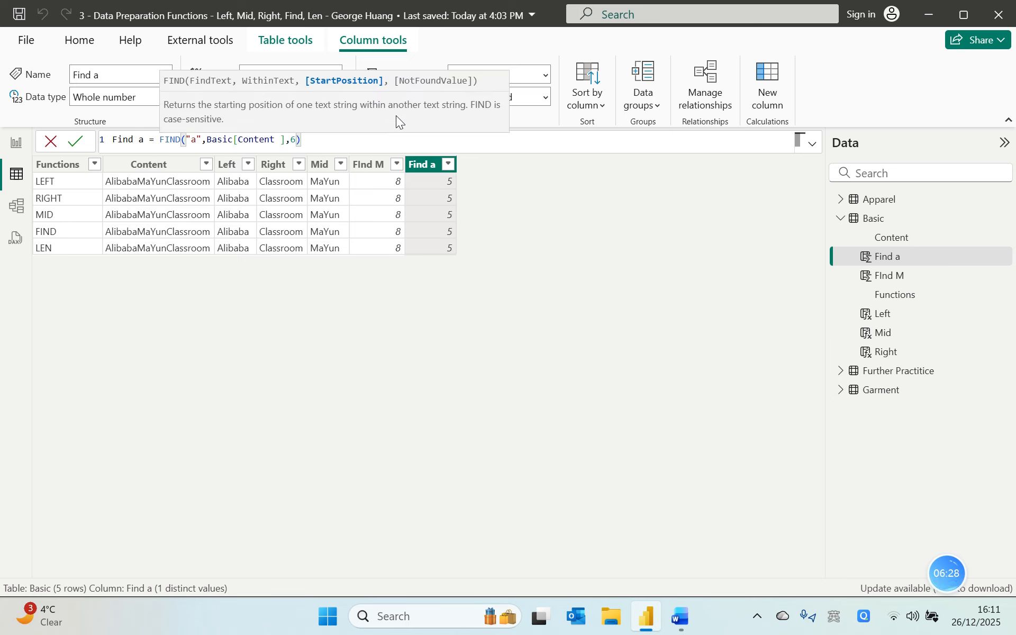
pyautogui.press('Return')
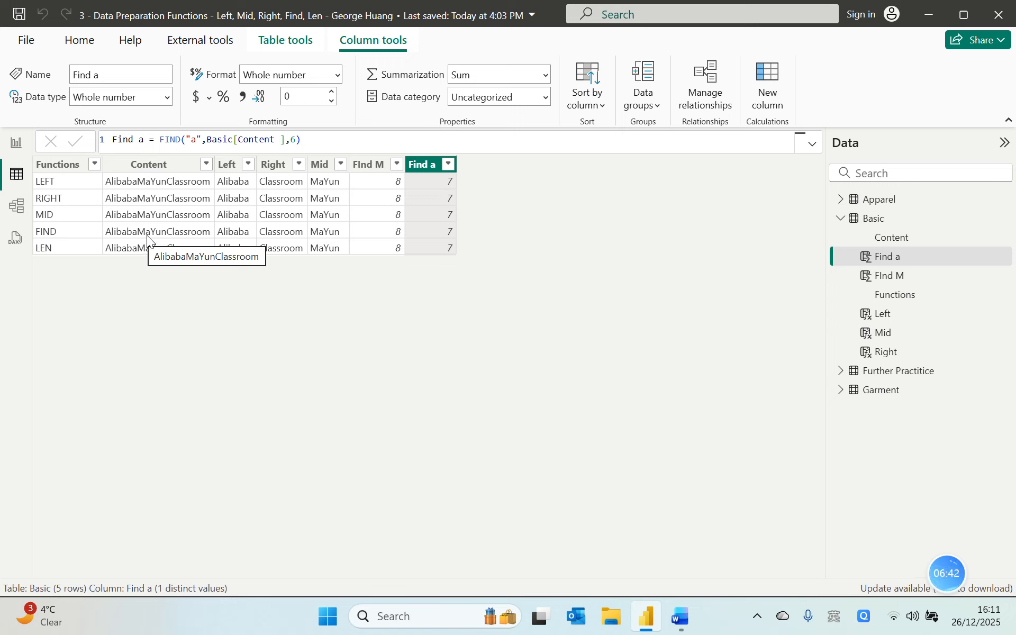
# Set the start position in the Find a column's FIND formula to 8.
pyautogui.click(296, 140)
pyautogui.press('BackSpace')
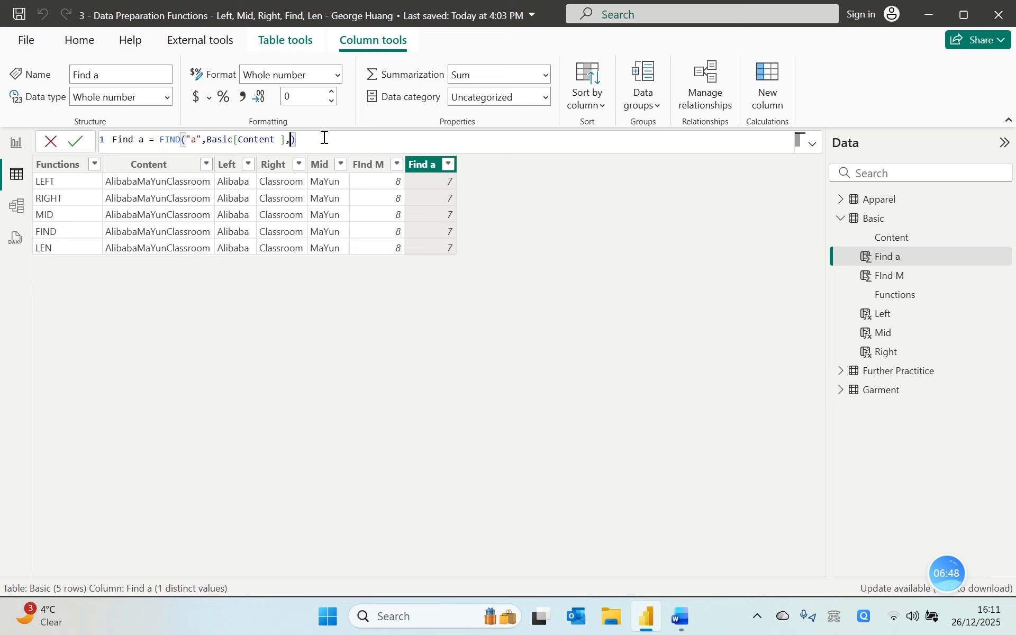
pyautogui.write('8')
pyautogui.press('Return')
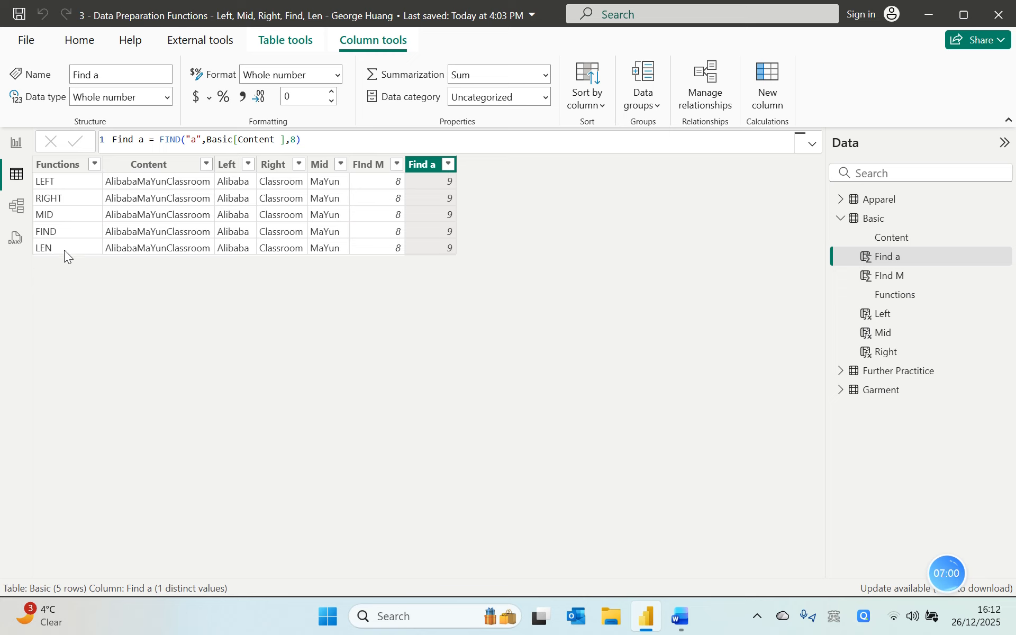
# Add a calculated column to the Basic table with the formula Len = LEN(Basic[Content ]).
pyautogui.click(771, 82)
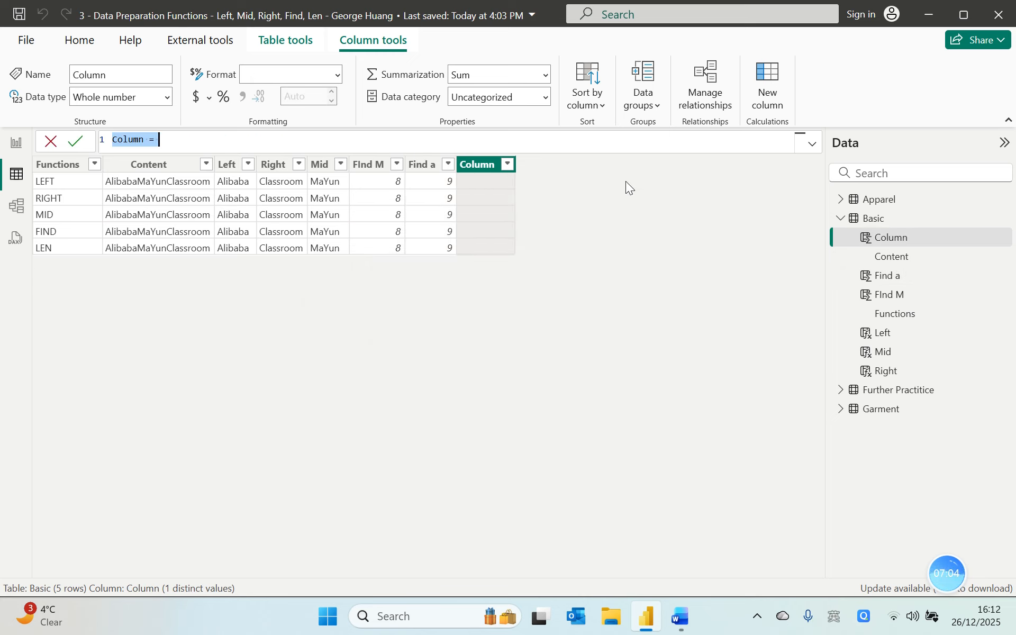
pyautogui.write('Len ')
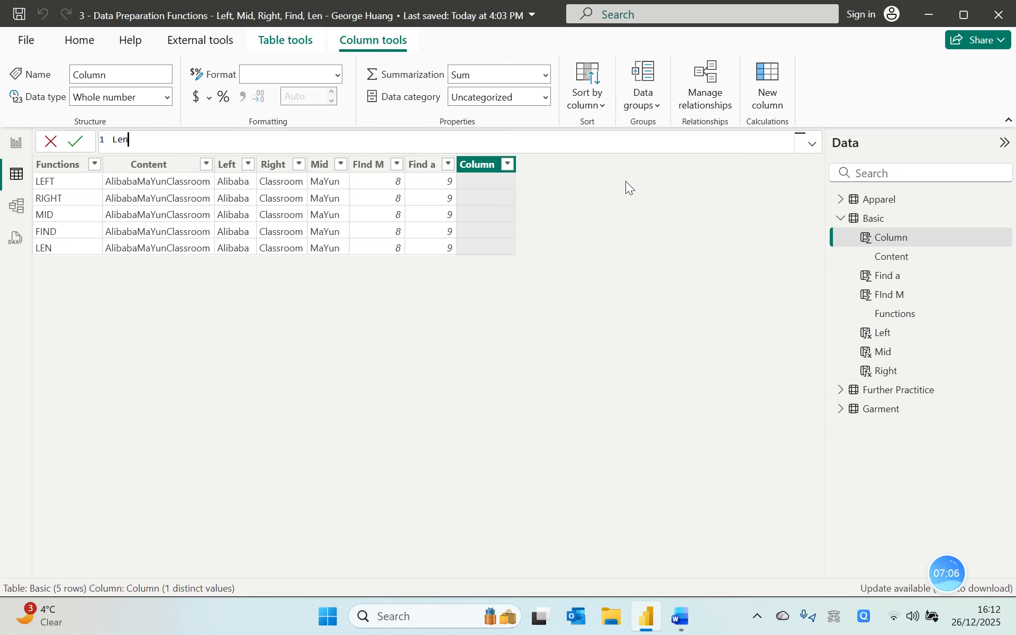
pyautogui.write('= len')
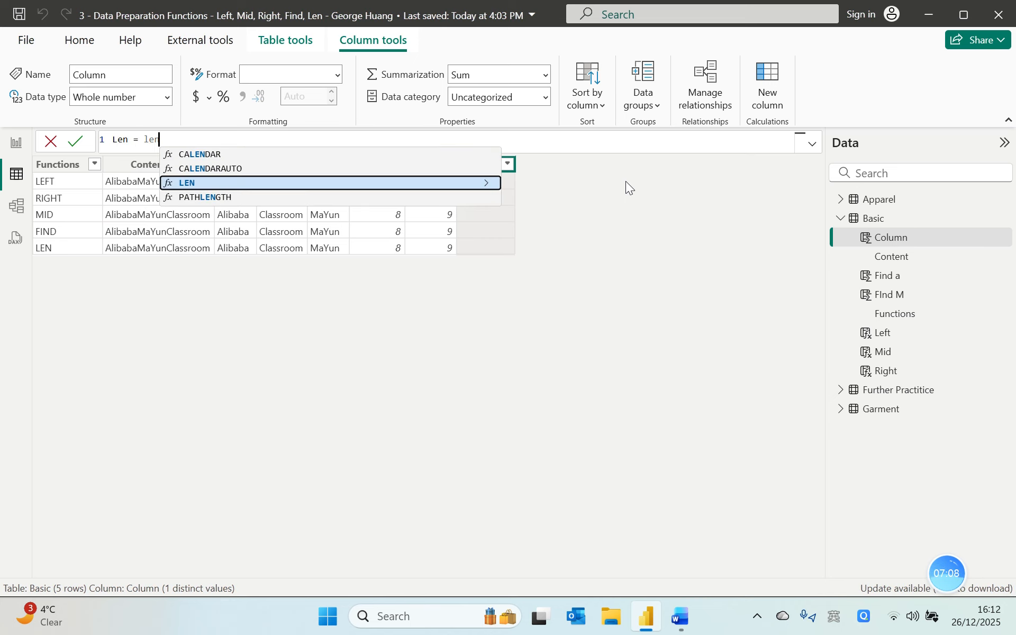
pyautogui.press('Tab')
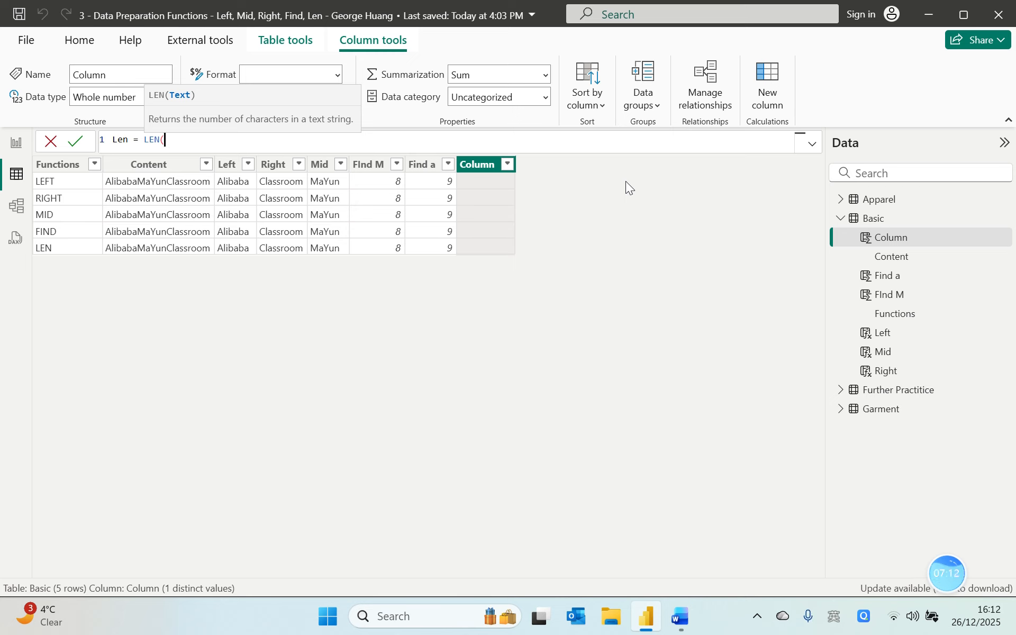
pyautogui.write('cont')
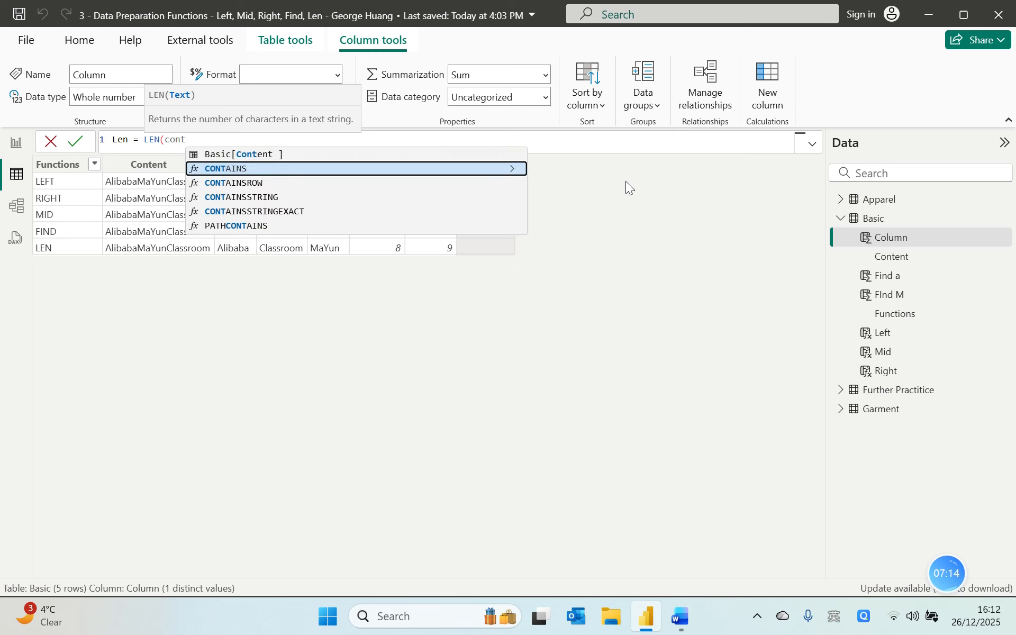
pyautogui.press('Tab')
pyautogui.press('Return')
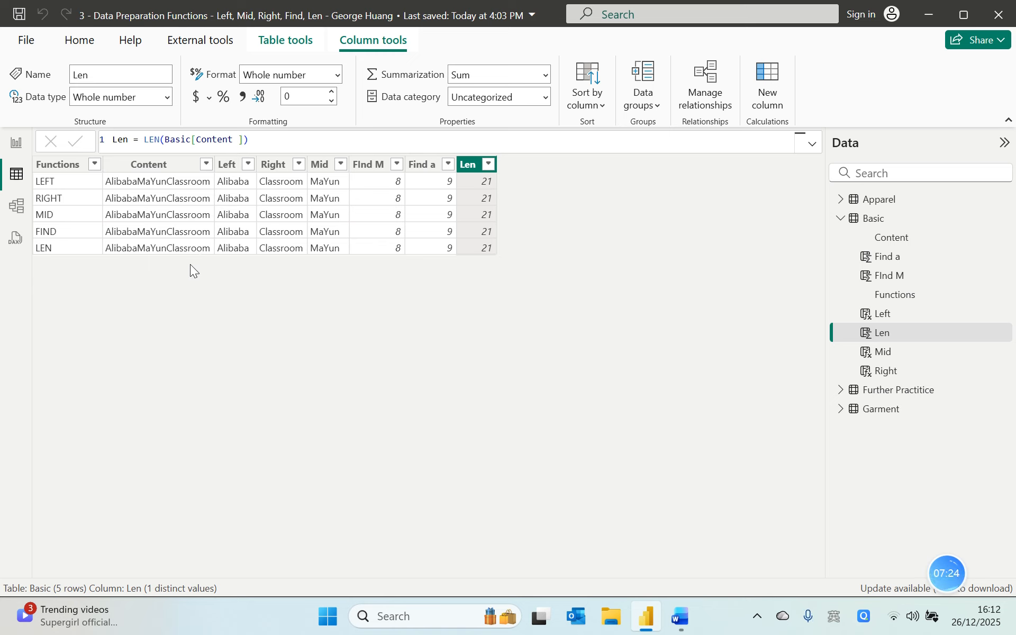
# Collapse the Basic table's field list, display the Garment table's data and save the file.
pyautogui.click(840, 218)
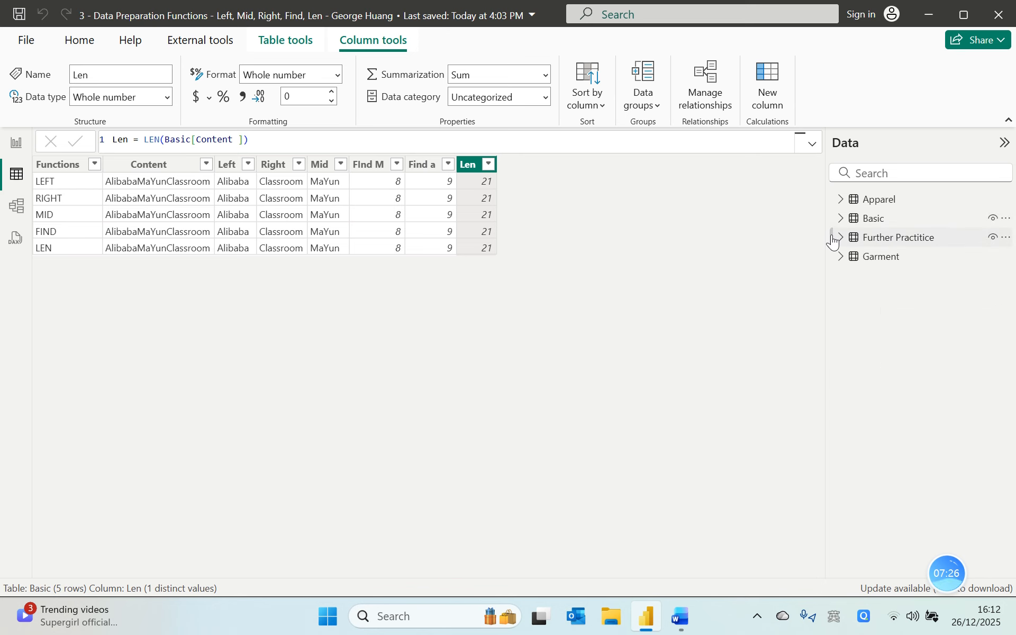
pyautogui.click(862, 259)
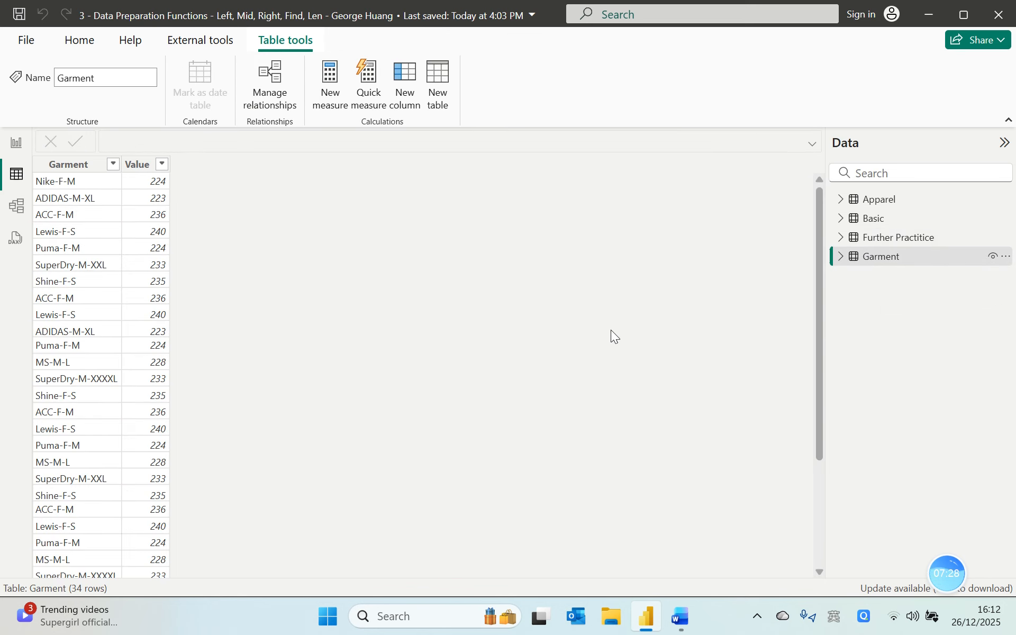
pyautogui.hotkey('ctrl', 's')
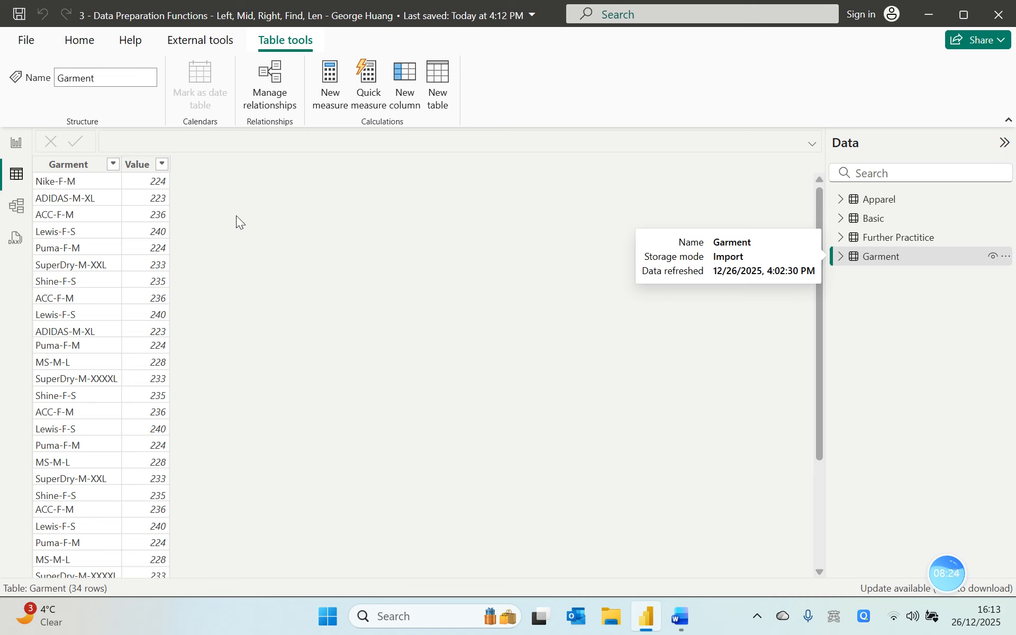
pyautogui.click(83, 168)
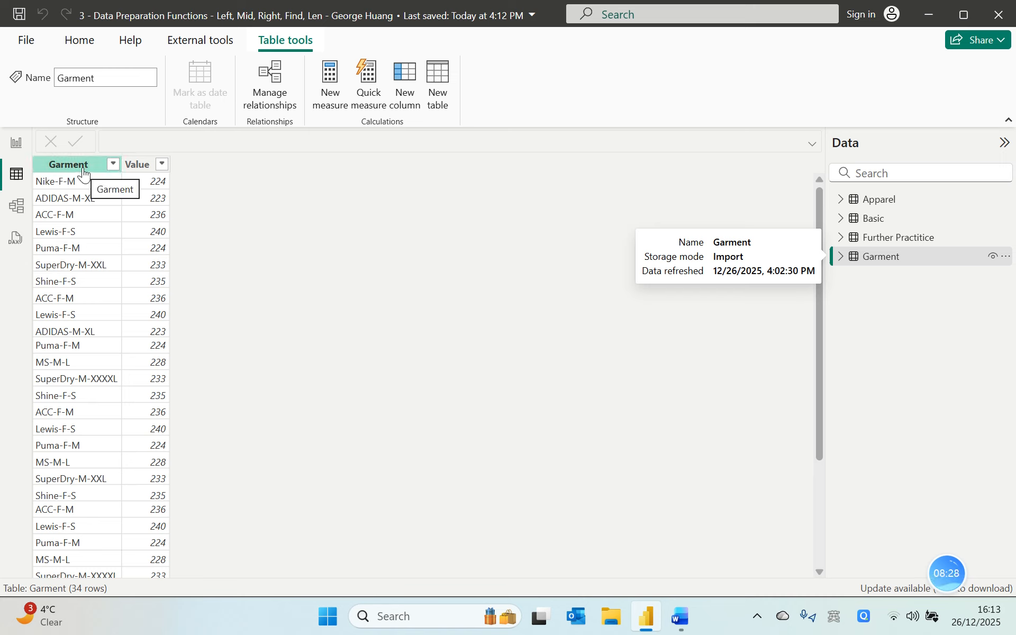
pyautogui.click(76, 186)
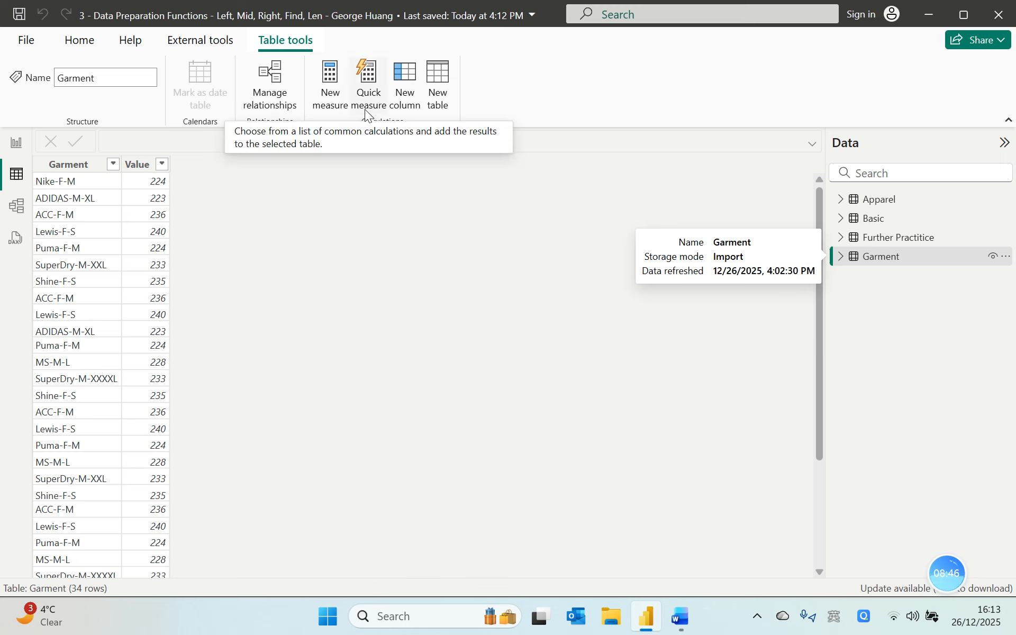
# Add a calculated column to the Garment table with the formula Brand = FIND("-",Garment[Garment]).
pyautogui.click(408, 80)
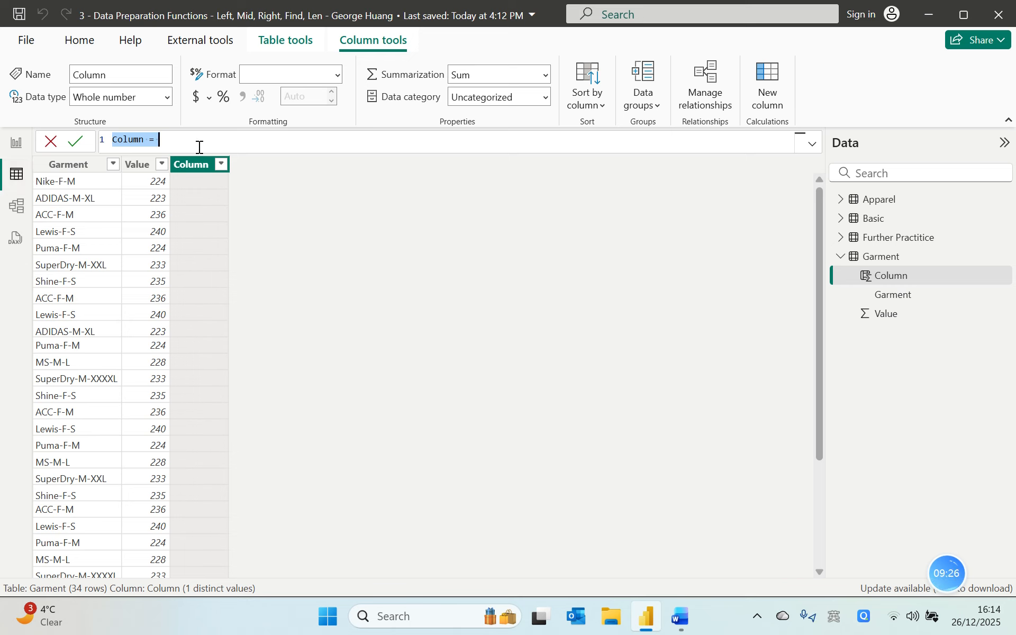
pyautogui.press('BackSpace')
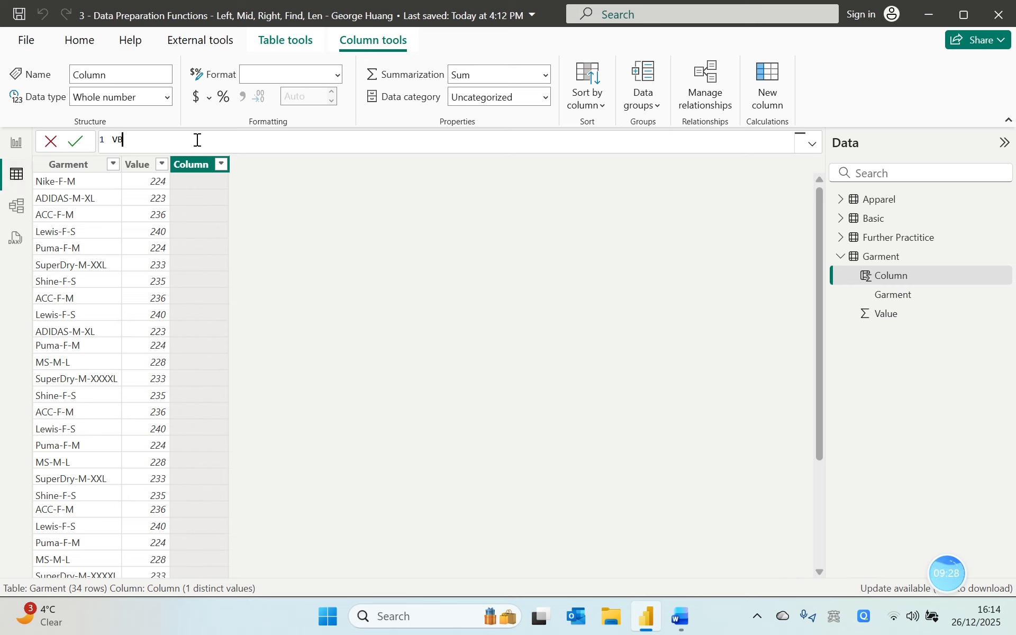
pyautogui.write('Brab')
pyautogui.press('BackSpace')
pyautogui.write('nd = ')
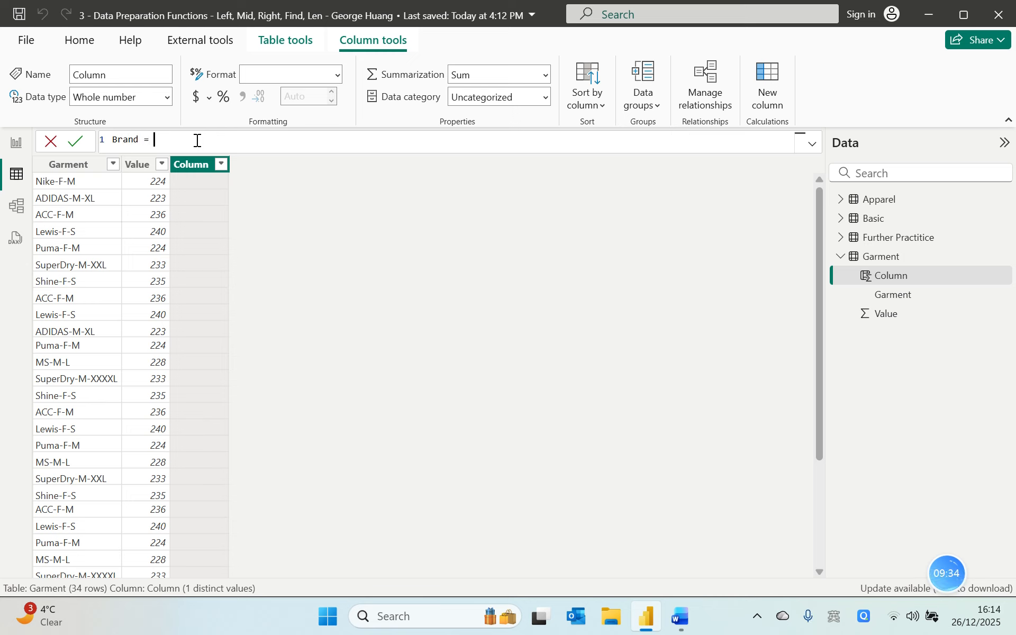
pyautogui.write('find')
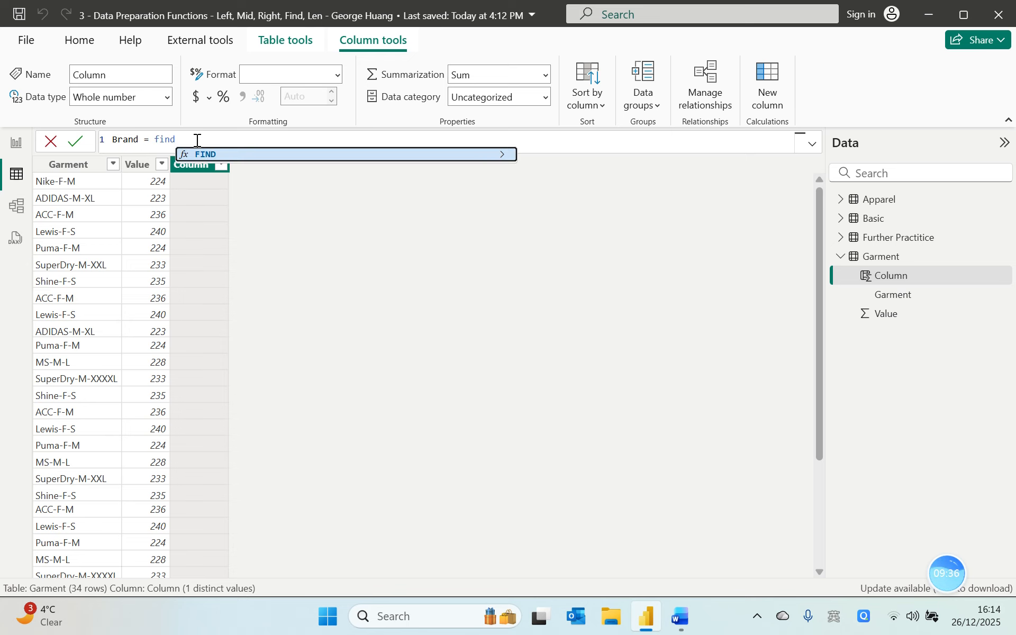
pyautogui.press('Tab')
pyautogui.write('@')
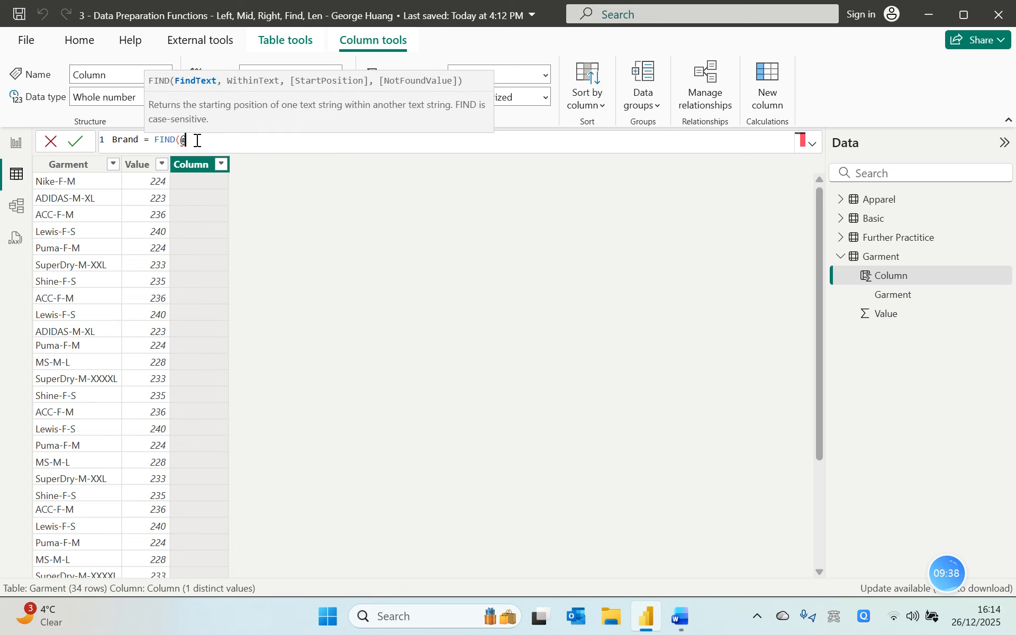
pyautogui.press('BackSpace')
pyautogui.write('"')
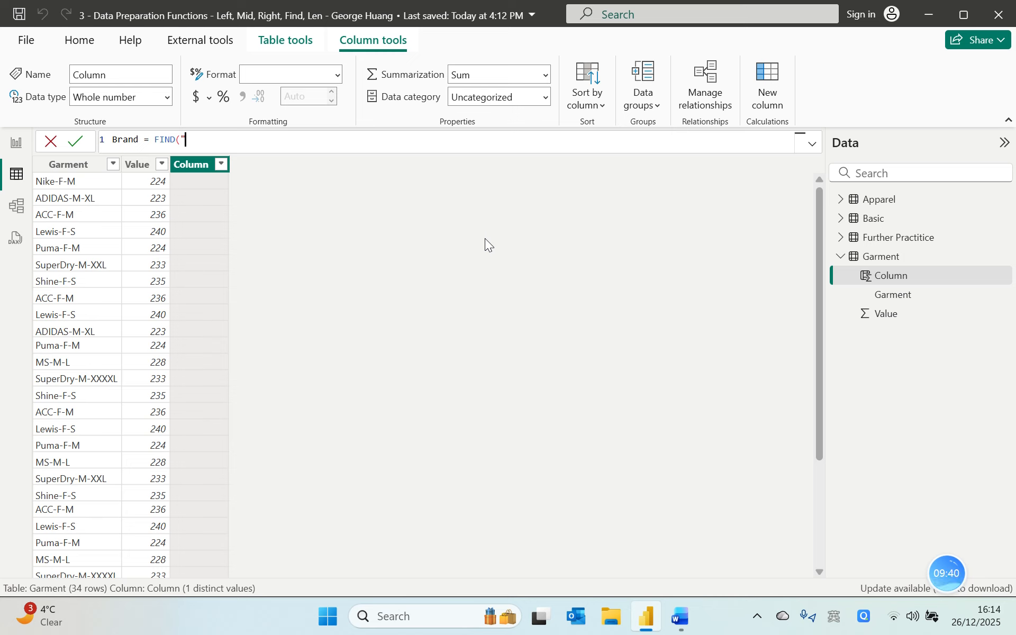
pyautogui.write('-",')
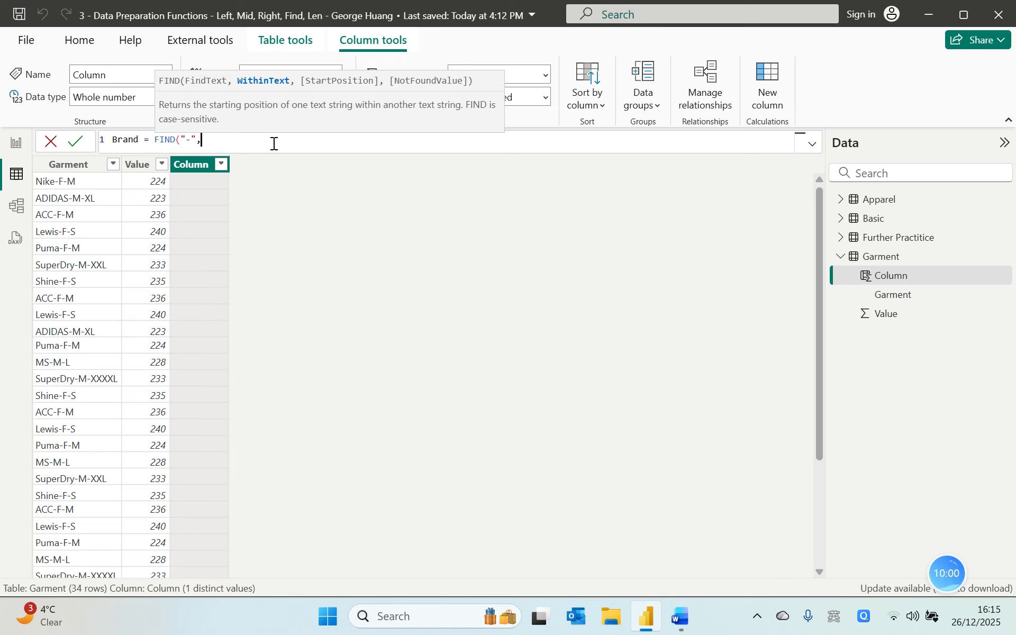
pyautogui.write('gar')
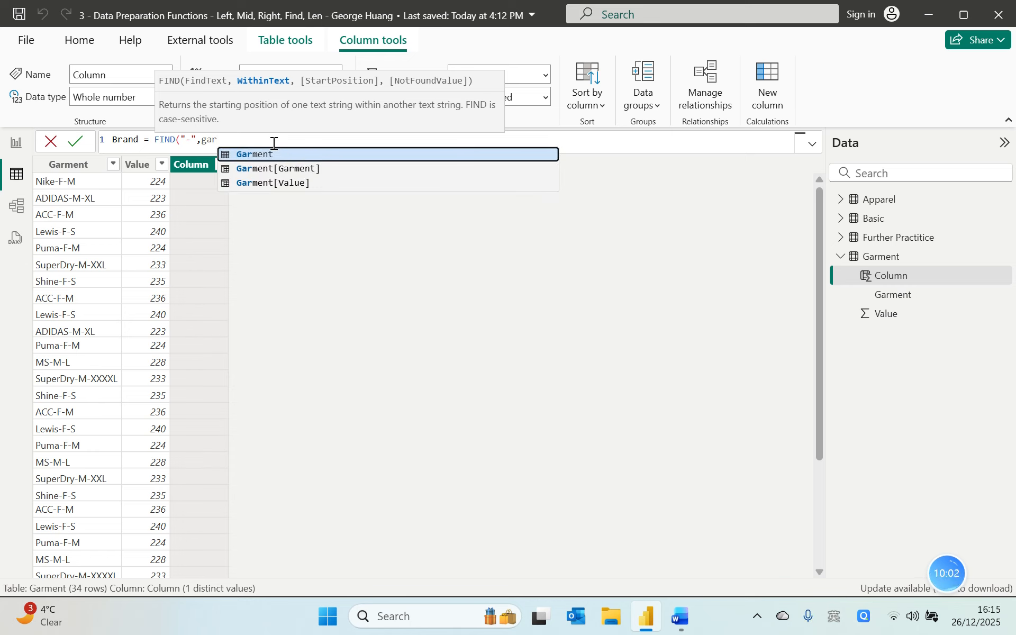
pyautogui.press('Down')
pyautogui.press('Tab')
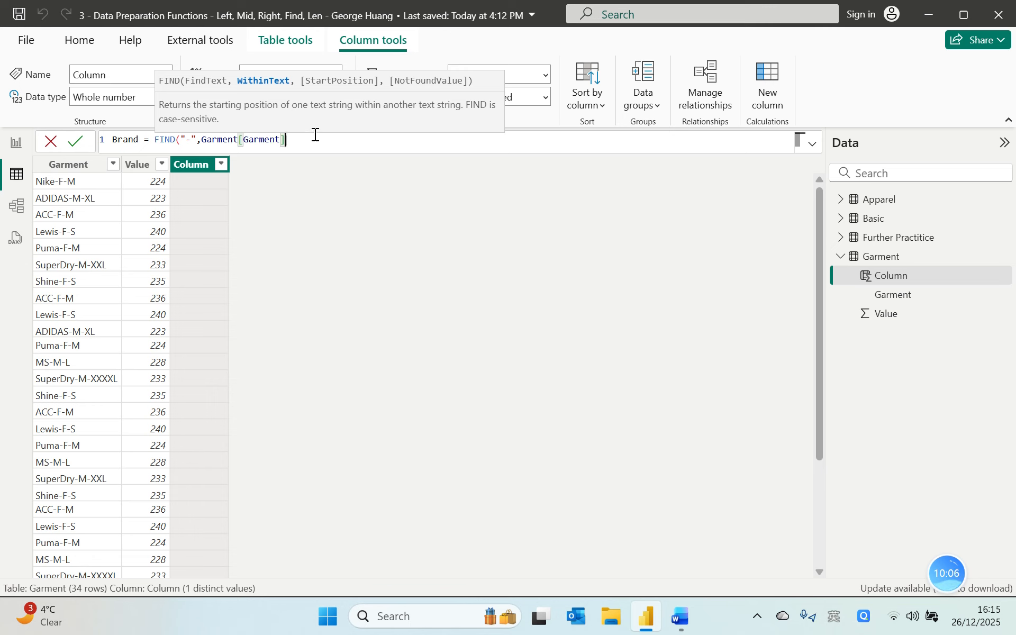
pyautogui.write(')')
pyautogui.press('Return')
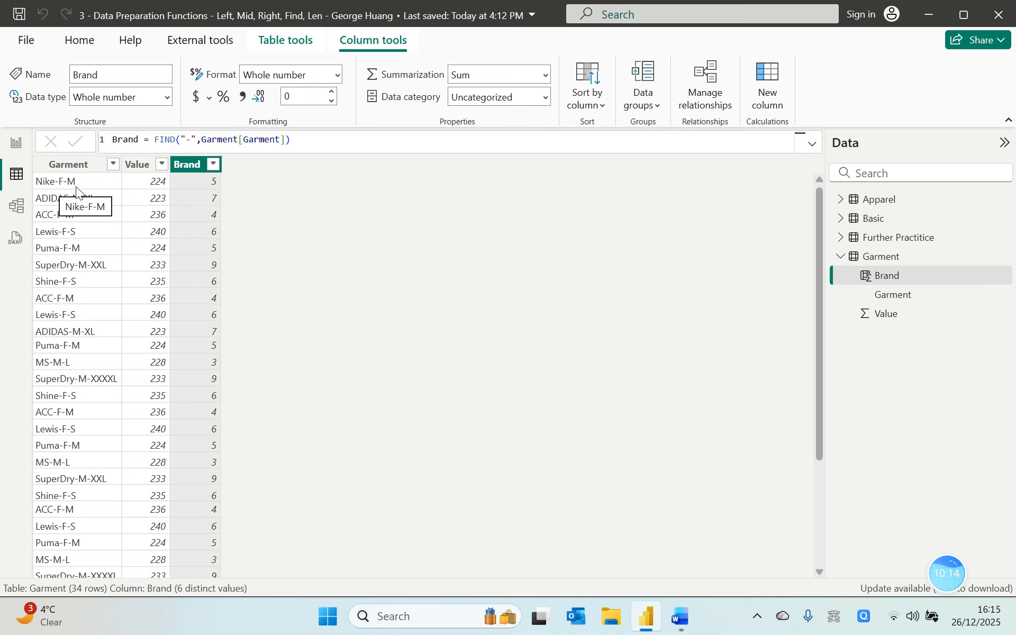
# Subtract 1 from the FIND result in the Brand column's formula.
pyautogui.click(352, 149)
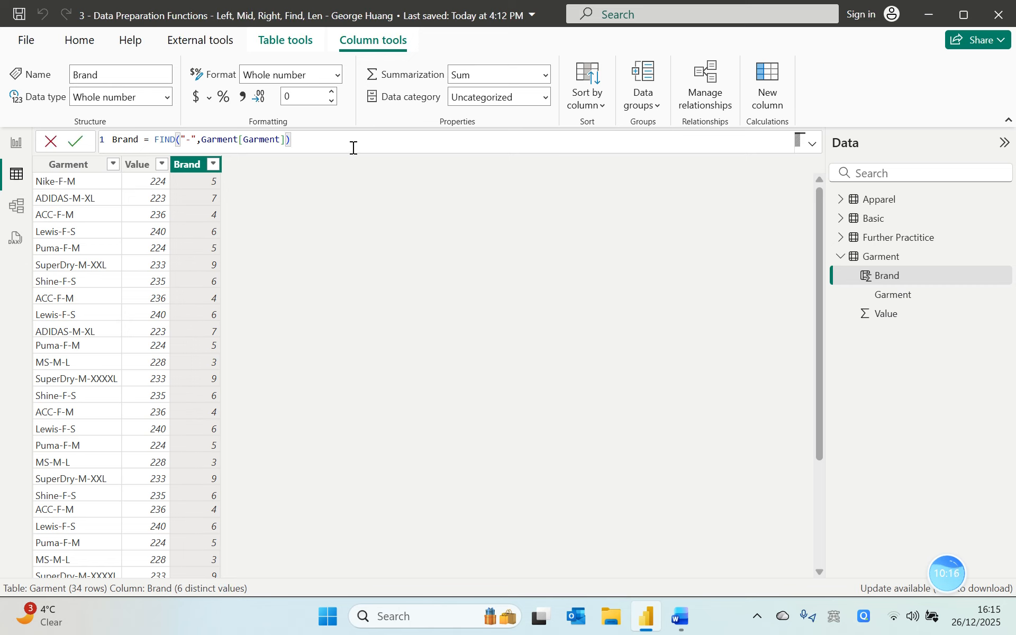
pyautogui.write('-1')
pyautogui.press('Return')
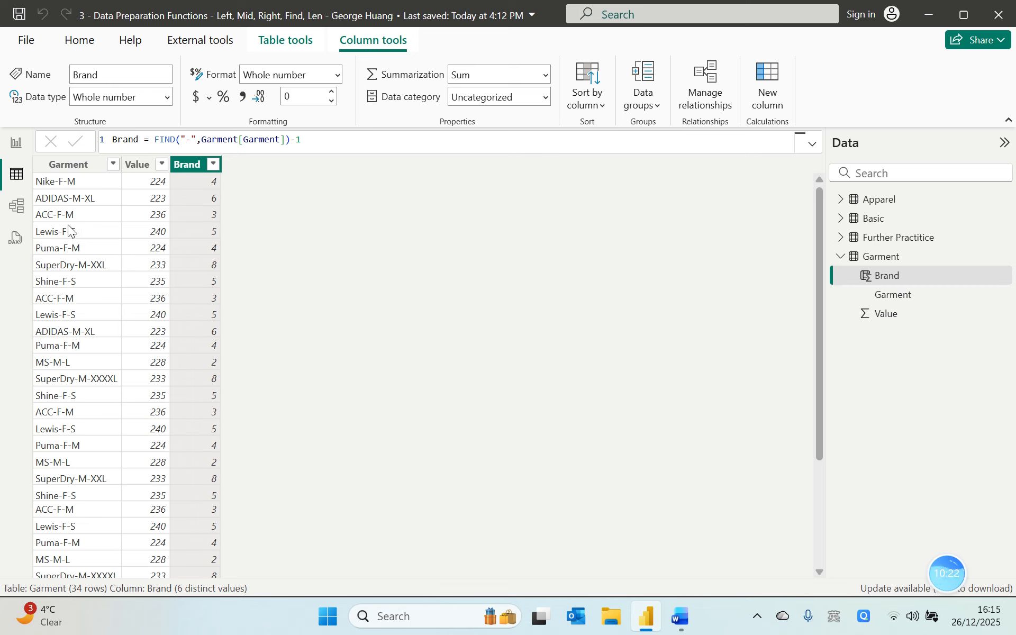
# Enclose the Brand column's FIND("-",Garment[Garment])-1 expression in parentheses and move it to a second formula line.
pyautogui.doubleClick(167, 147)
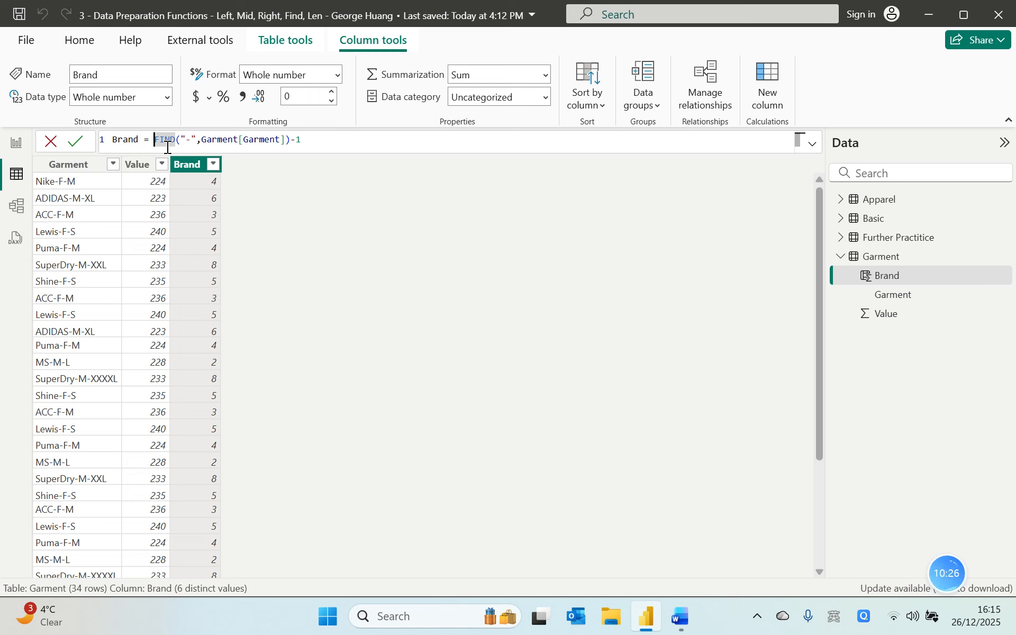
pyautogui.write('(')
pyautogui.click(343, 145)
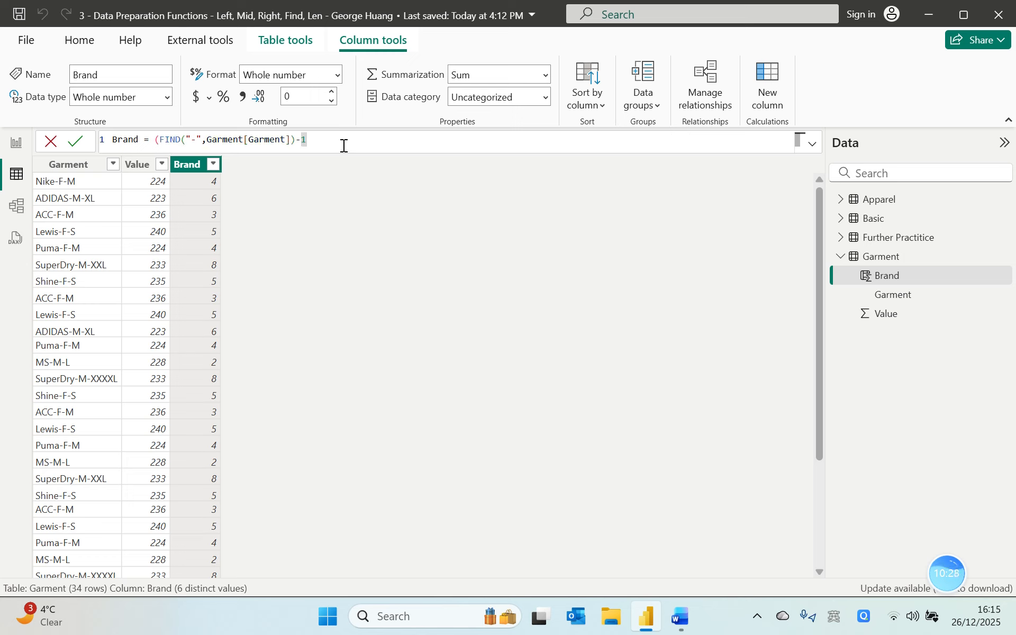
pyautogui.write(')')
pyautogui.click(154, 143)
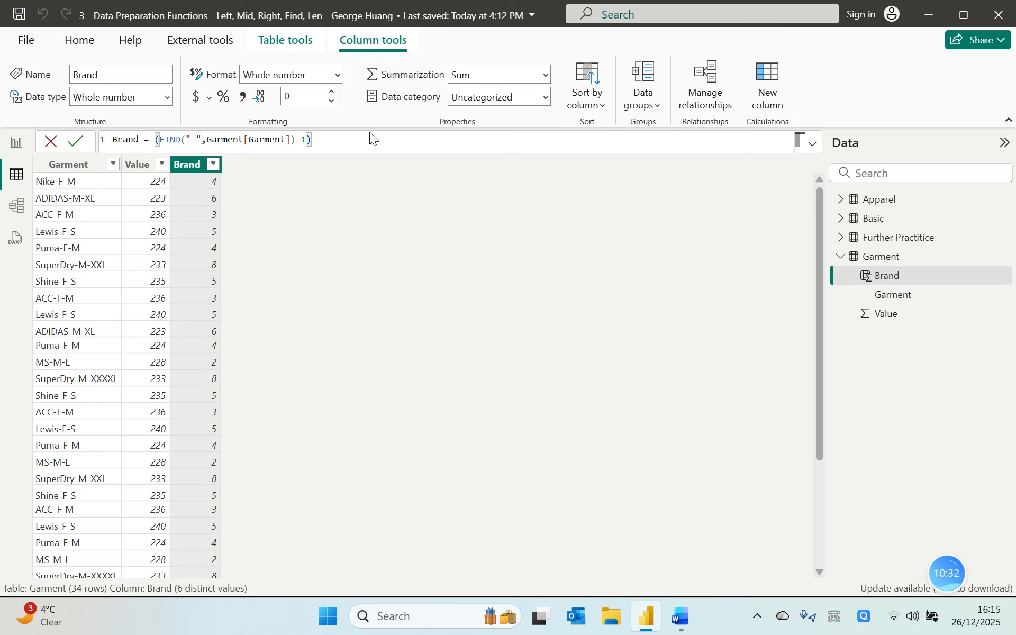
pyautogui.hotkey('shift', 'Return')
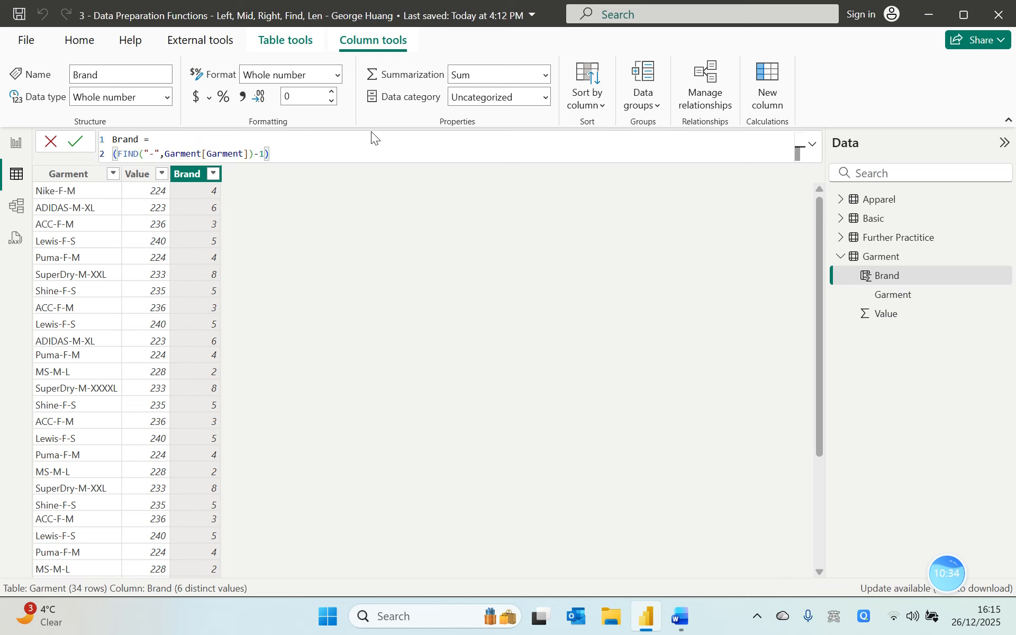
# Wrap the Brand column's FIND expression in LEFT, giving LEFT(Garment[Garment],(FIND("-",Garment[Garment])-1)).
pyautogui.press('Left')
pyautogui.write('left')
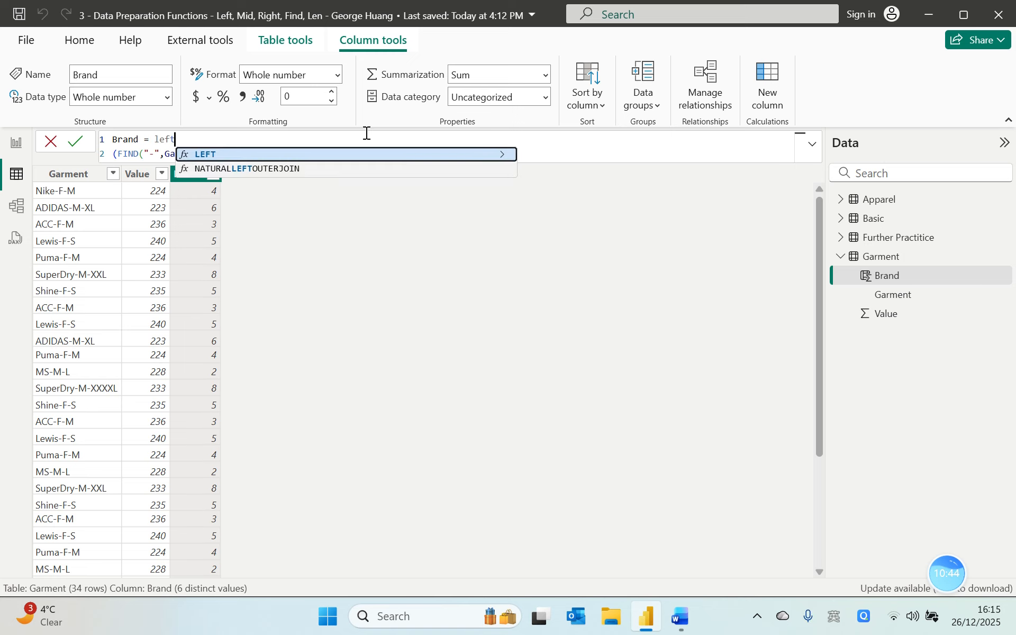
pyautogui.press('Tab')
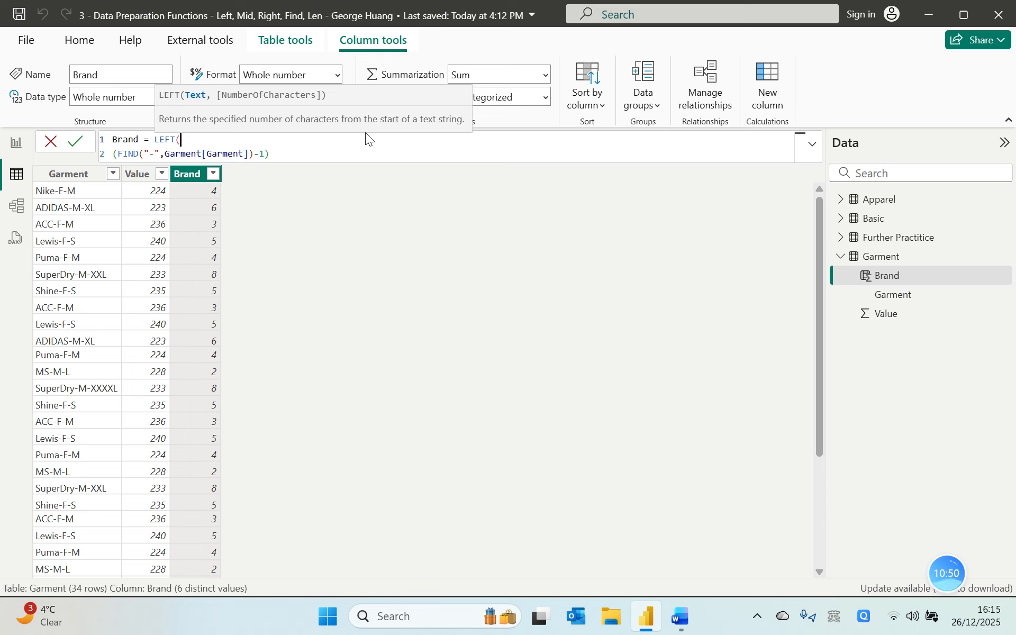
pyautogui.write('gar')
pyautogui.press('Down')
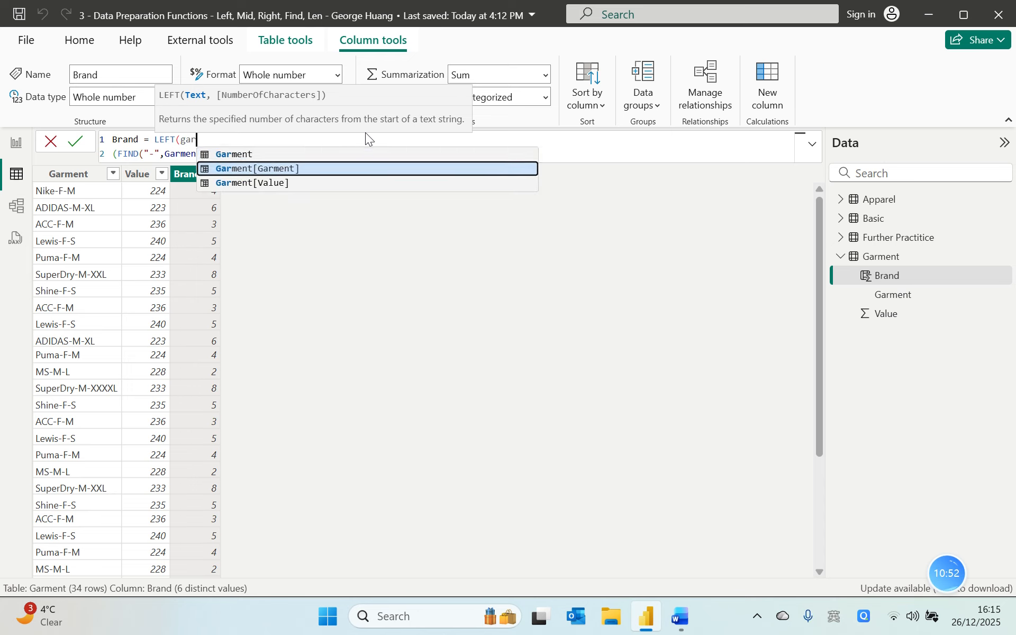
pyautogui.press('Tab')
pyautogui.write(',')
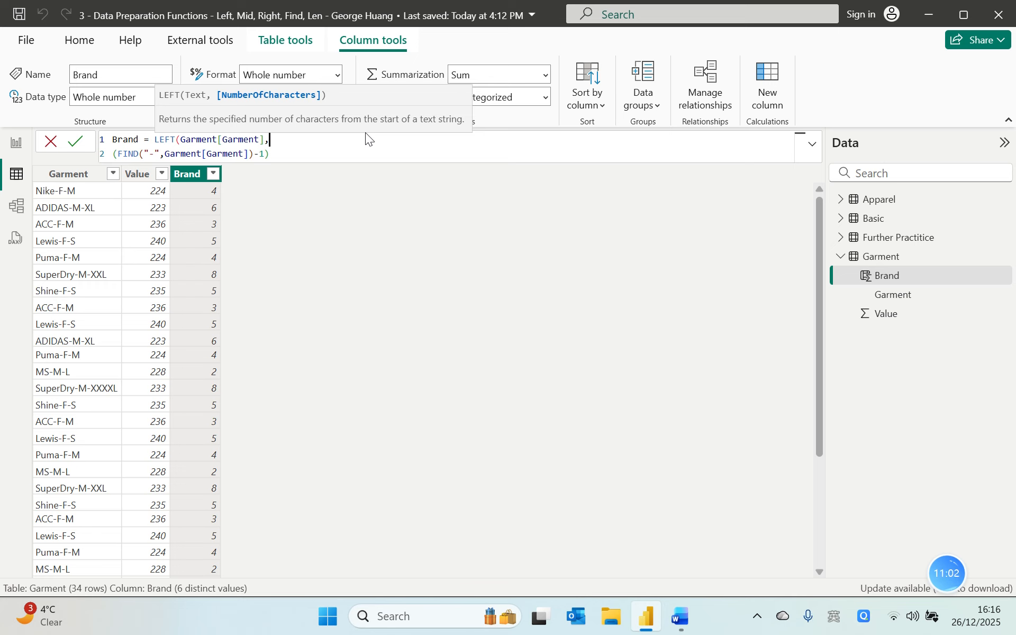
pyautogui.write(')')
pyautogui.press('Return')
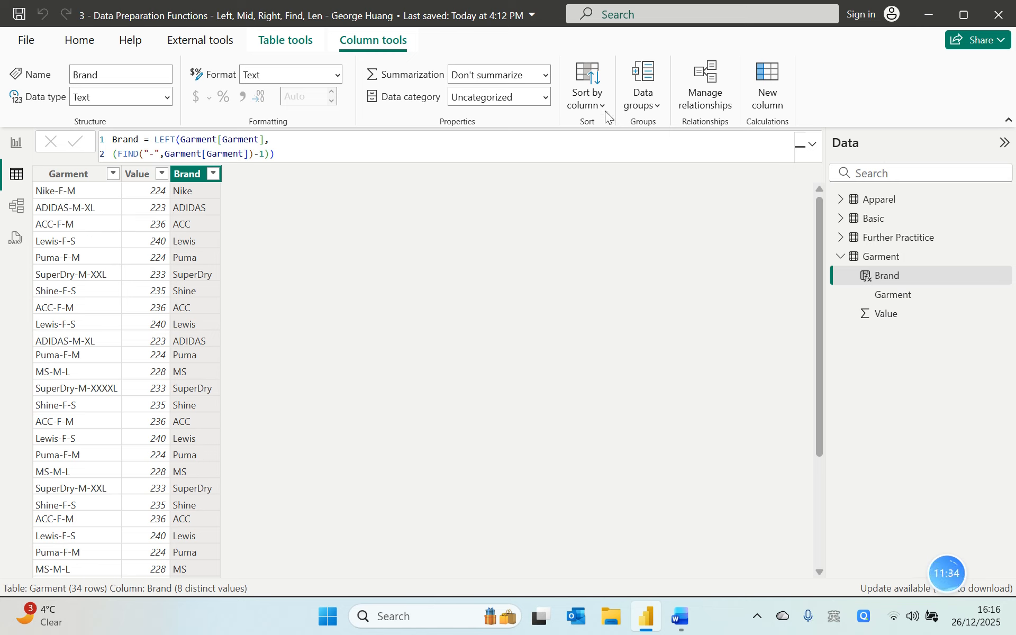
# Add a calculated column to the Garment table with the formula Genda = FIND("-",Garment[Garment]).
pyautogui.click(768, 85)
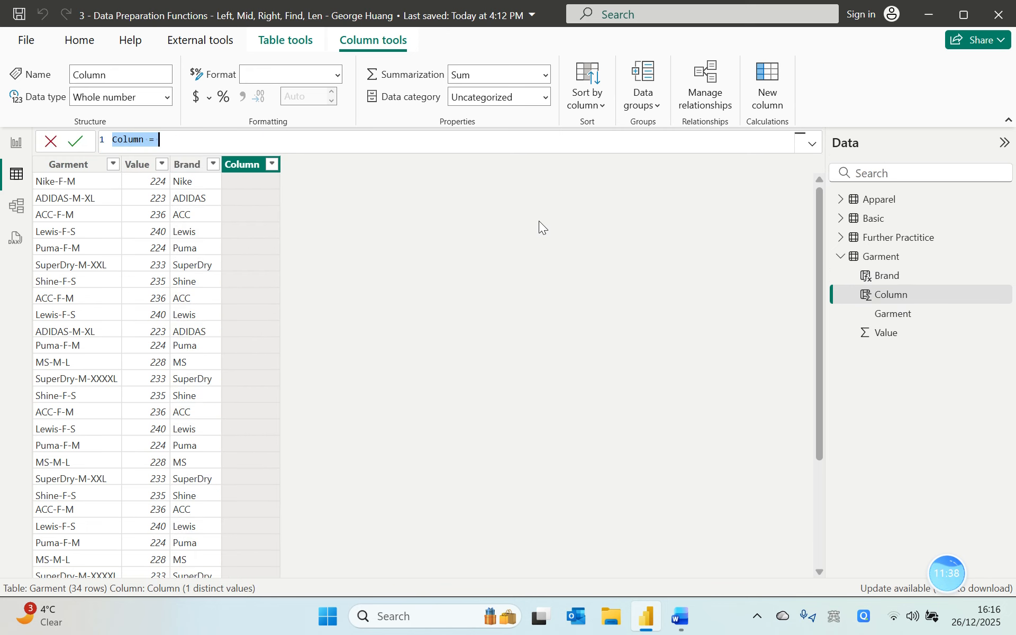
pyautogui.write('Ge')
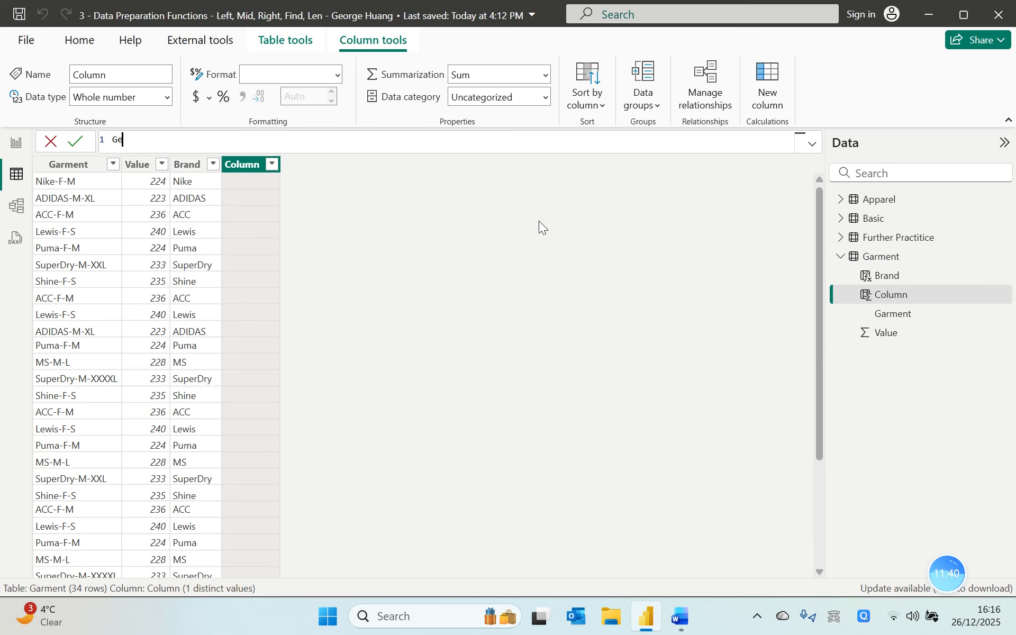
pyautogui.write('nda = find')
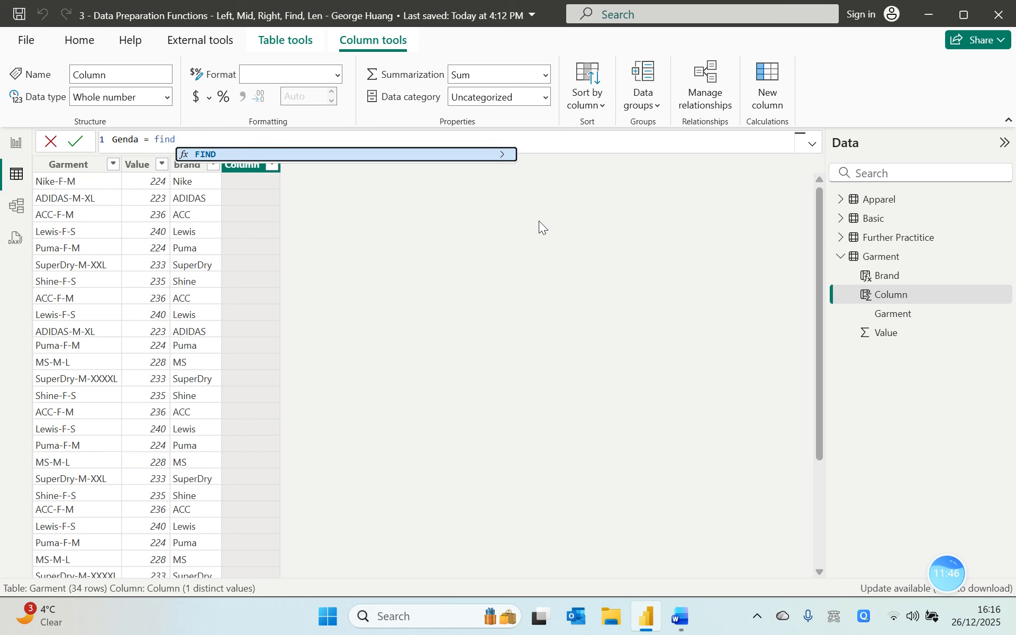
pyautogui.press('Tab')
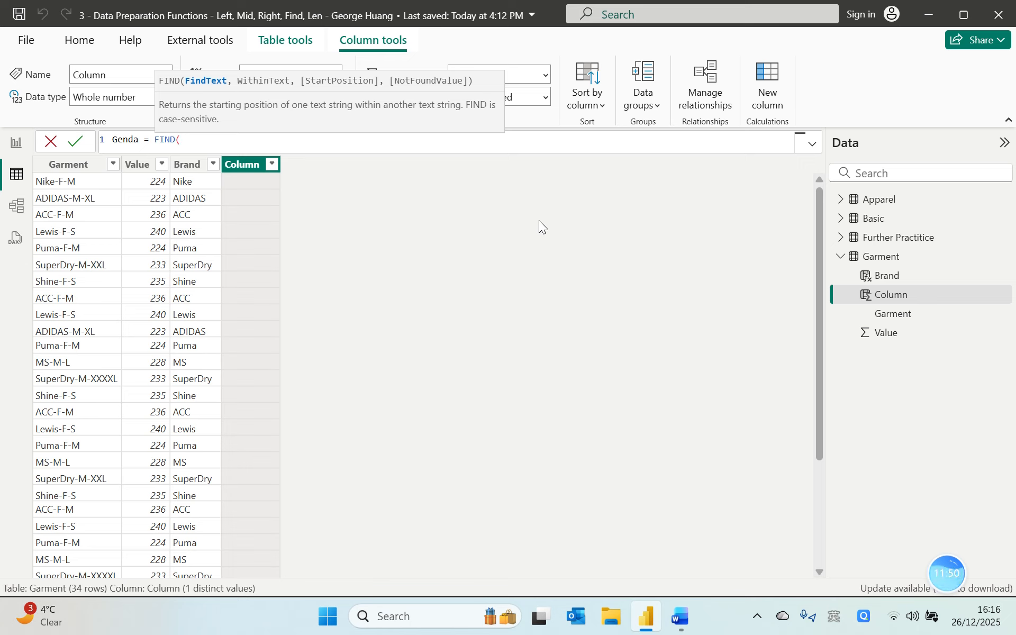
pyautogui.write('@')
pyautogui.press('BackSpace')
pyautogui.write('"-"')
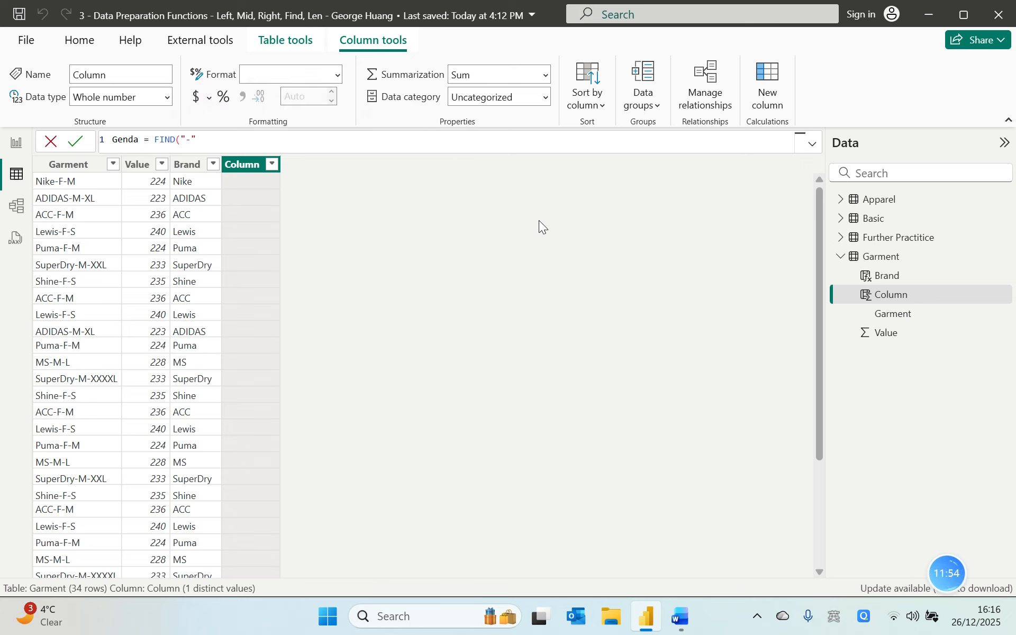
pyautogui.write(',')
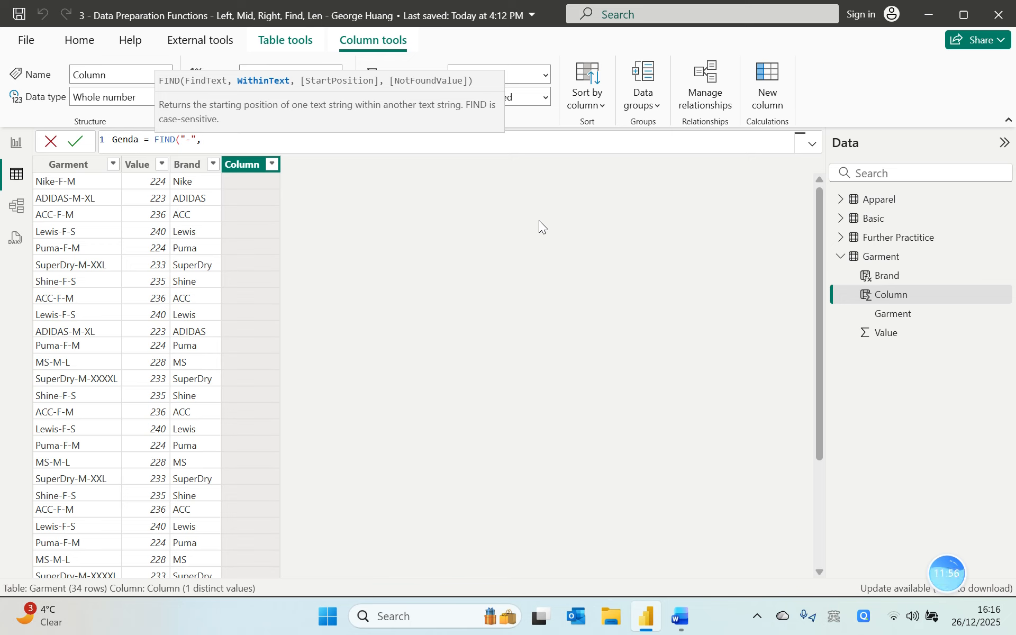
pyautogui.write('garm')
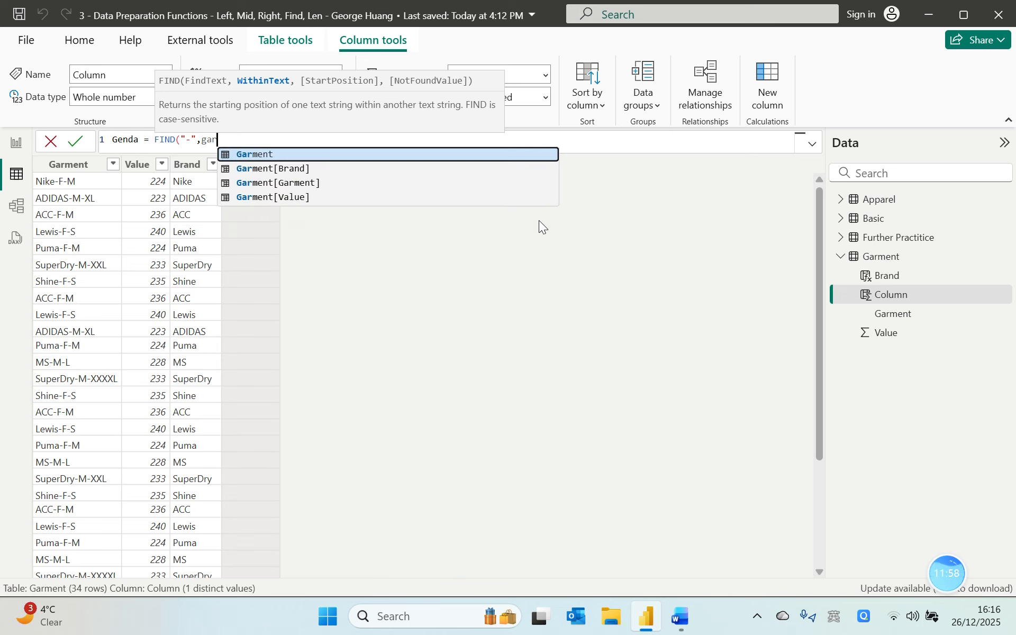
pyautogui.press('Down')
pyautogui.press('Down')
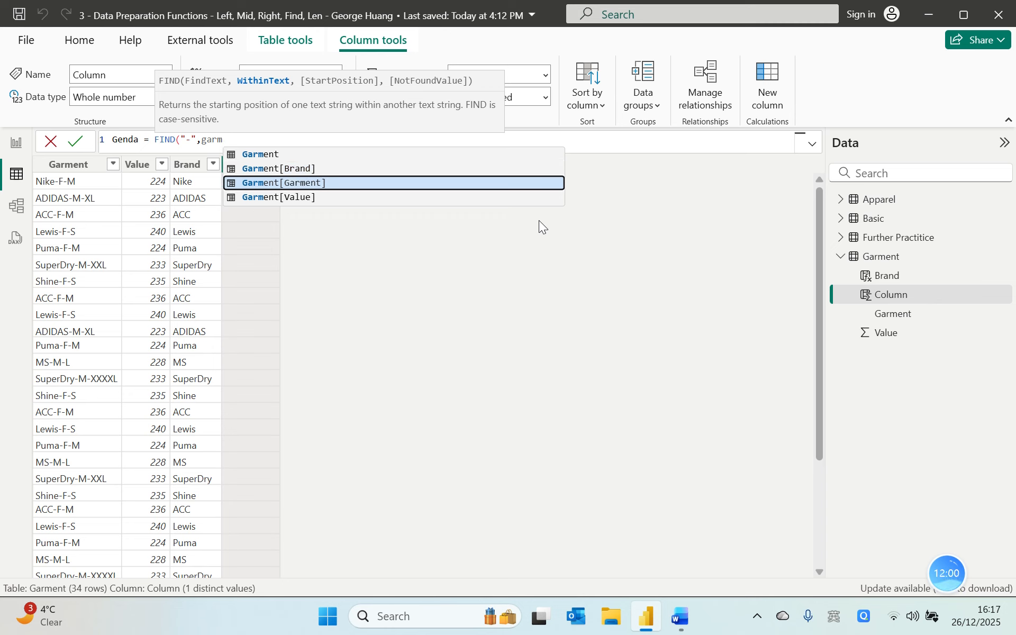
pyautogui.press('Tab')
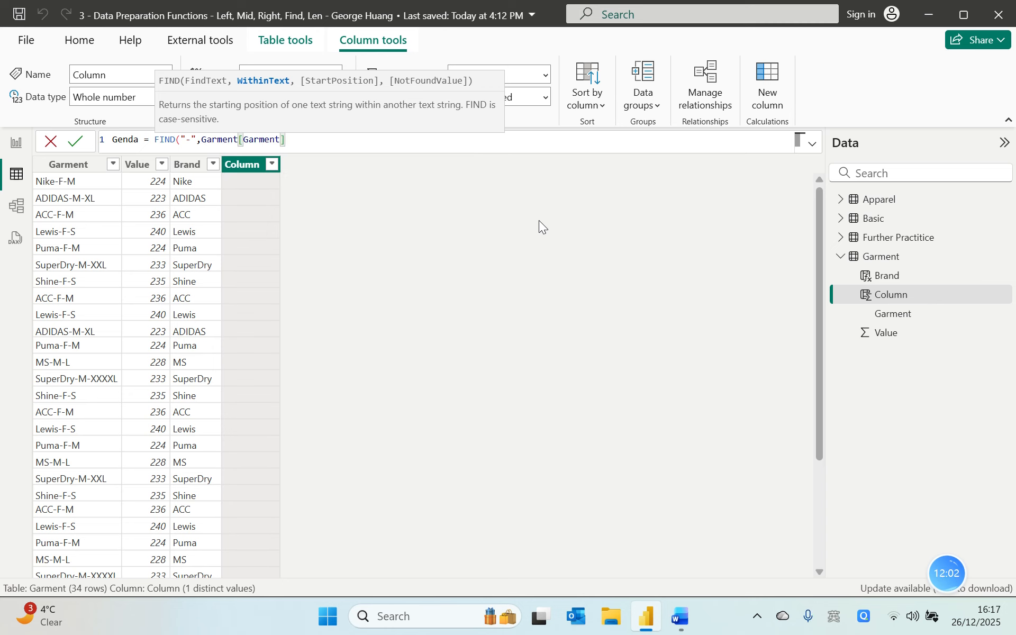
pyautogui.write(')')
pyautogui.press('Return')
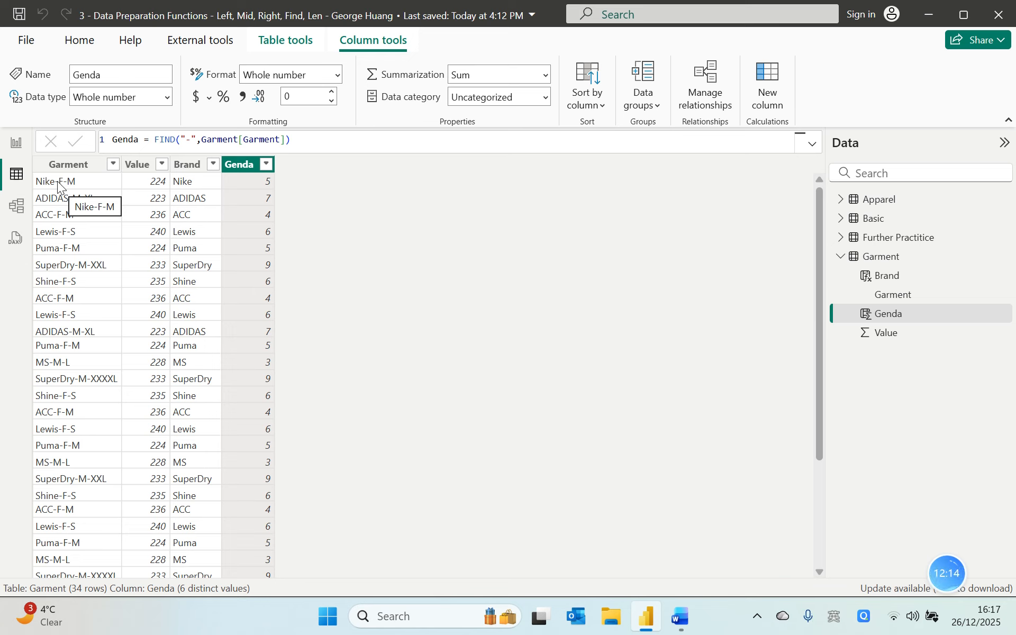
# Add 1 to the FIND result in the Genda column's formula.
pyautogui.click(317, 141)
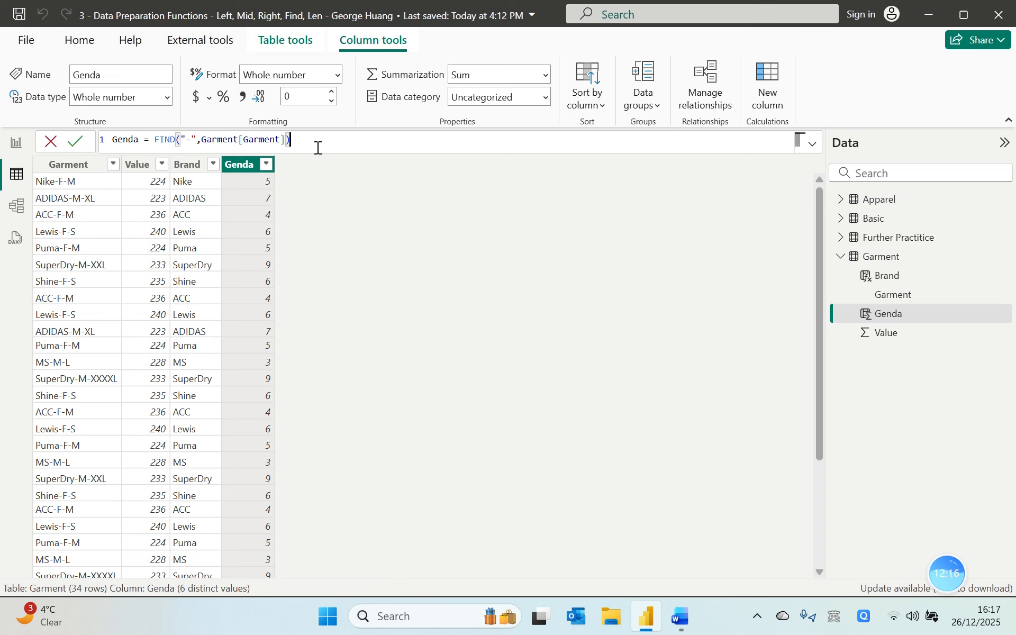
pyautogui.write('+1')
pyautogui.press('Return')
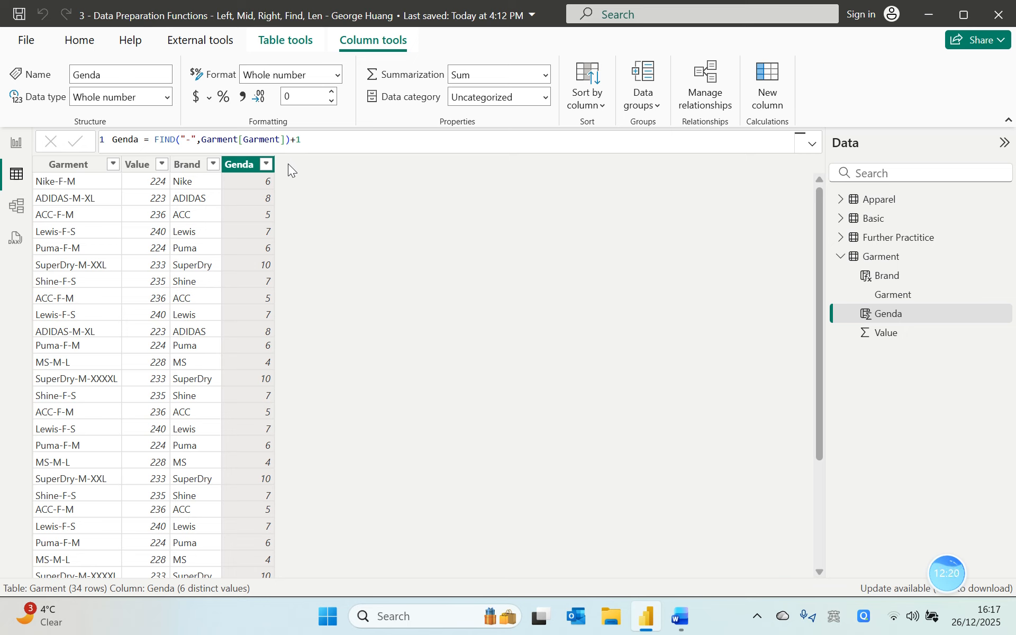
# Enclose the Genda column's FIND("-",Garment[Garment])+1 expression in parentheses and move it to a second formula line.
pyautogui.doubleClick(160, 140)
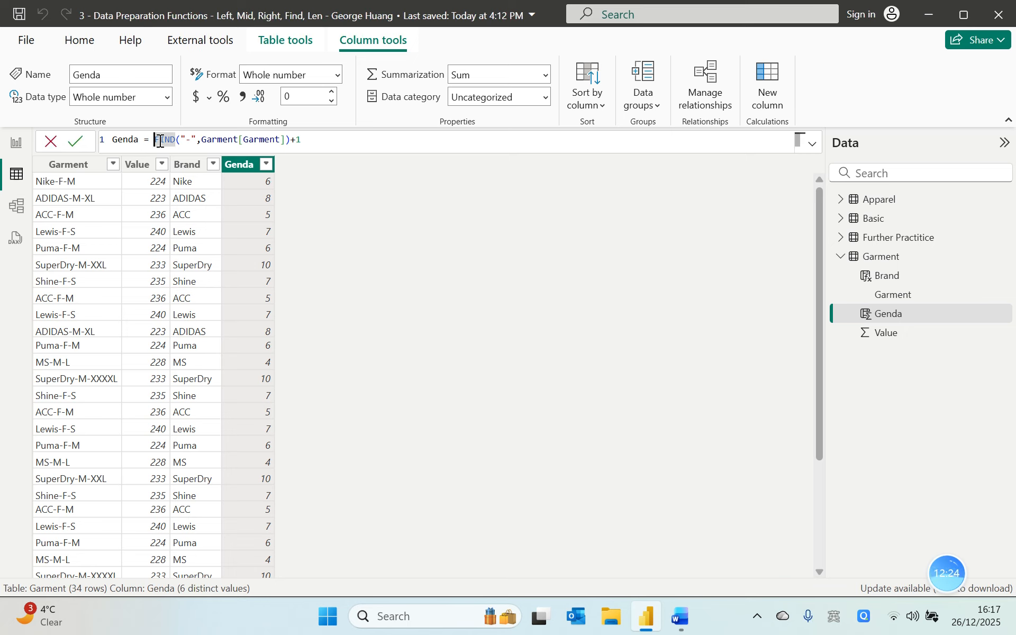
pyautogui.click(160, 141)
pyautogui.write('(')
pyautogui.click(343, 143)
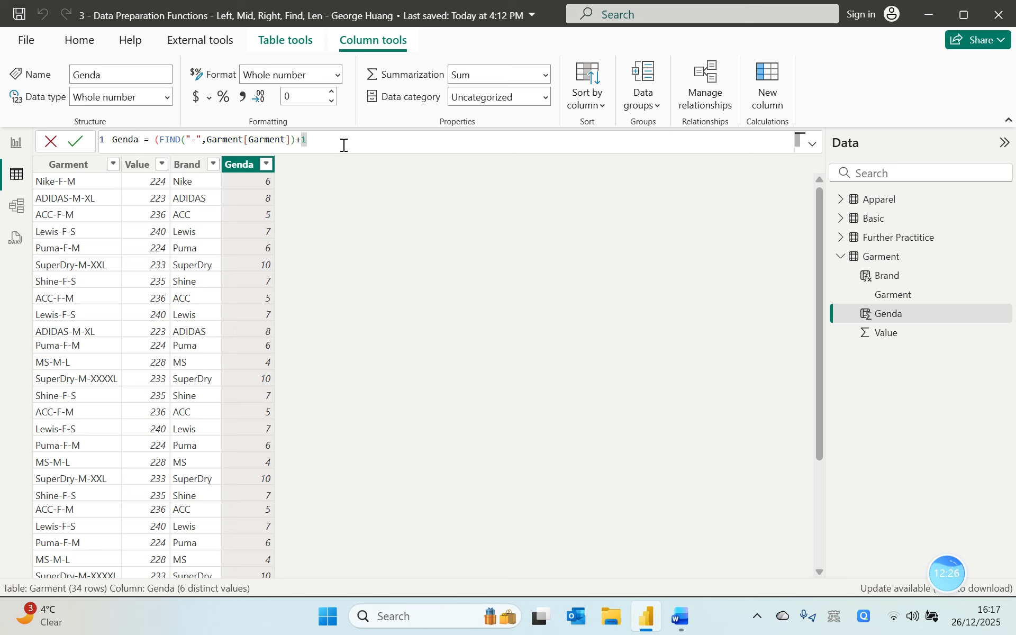
pyautogui.write(')')
pyautogui.click(153, 140)
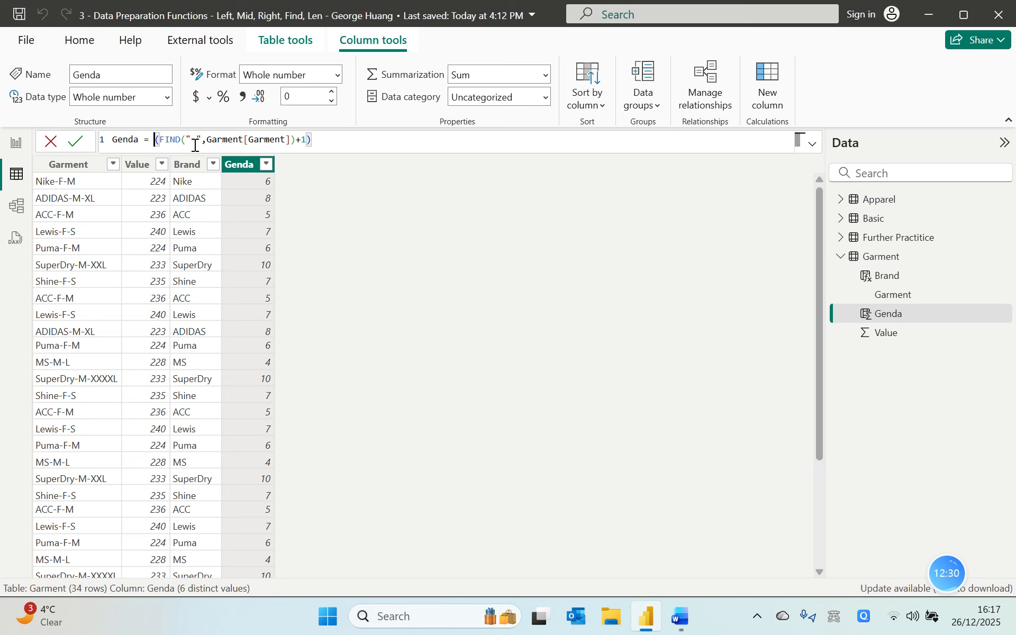
pyautogui.hotkey('shift', 'Return')
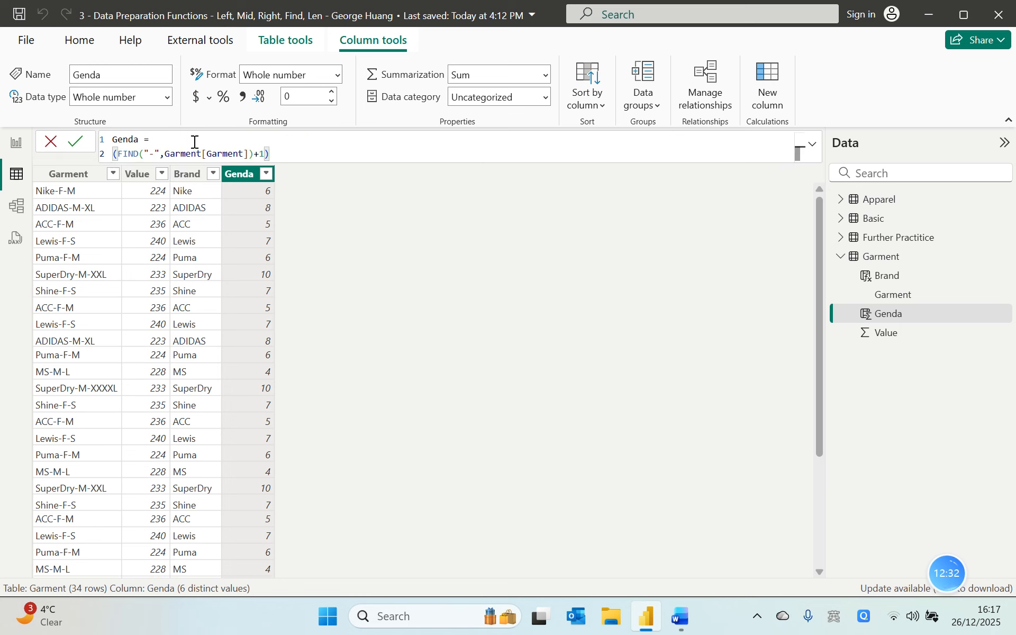
# Wrap the Genda column's FIND expression in MID to extract one character, giving MID(Garment[Garment],(FIND("-",Garment[Garment])+1),1).
pyautogui.write('mid(')
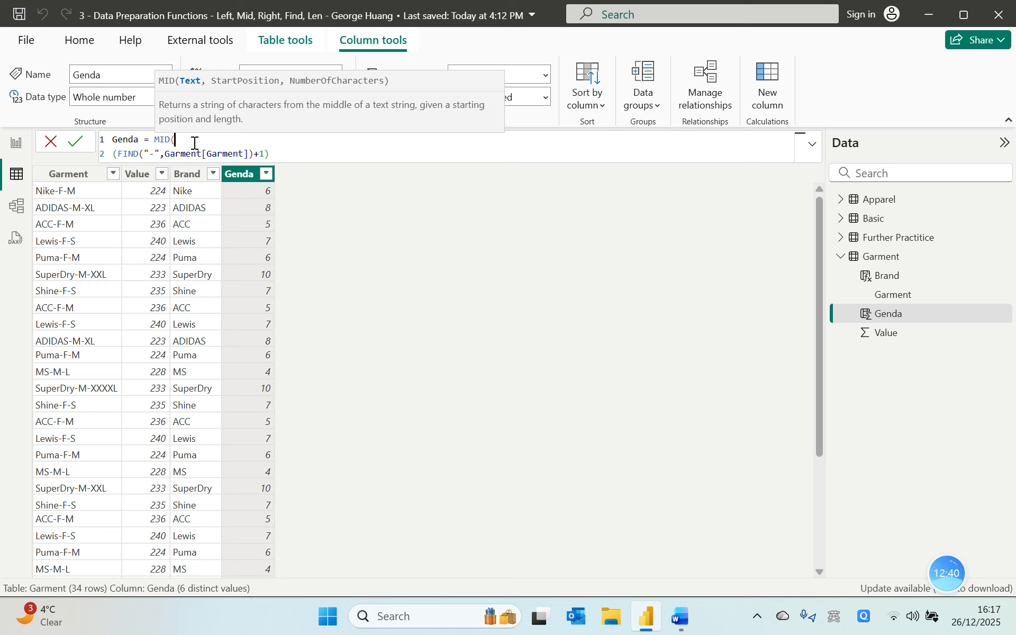
pyautogui.write('gar')
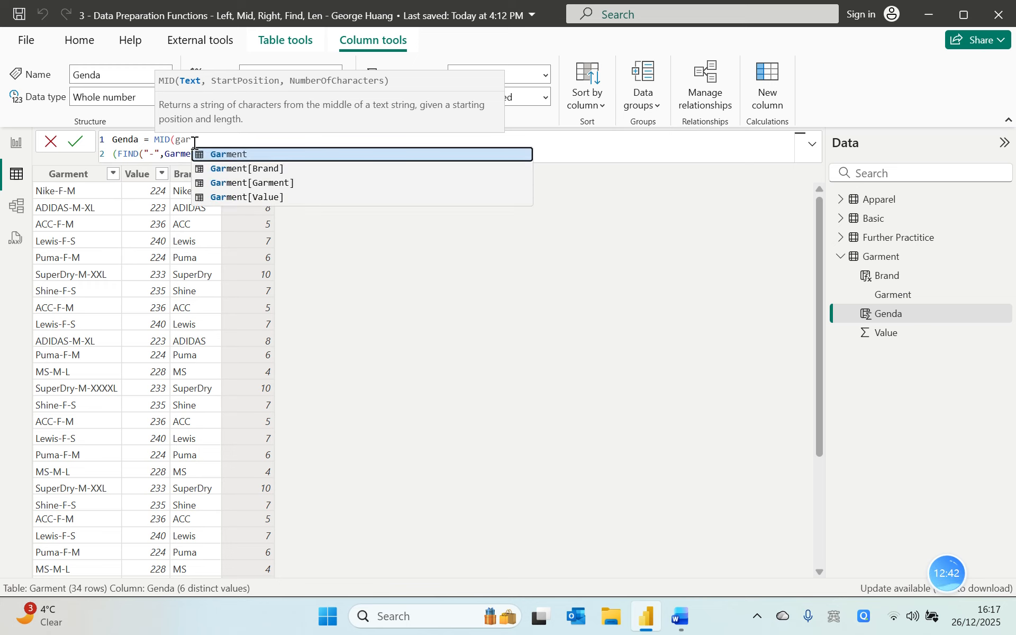
pyautogui.press('Down')
pyautogui.press('Down')
pyautogui.press('Tab')
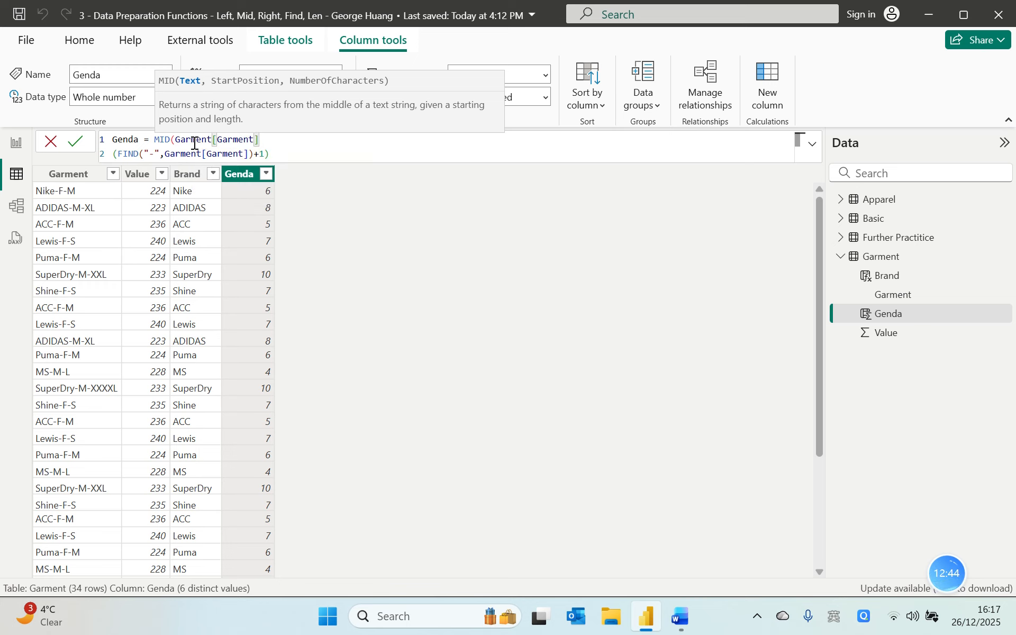
pyautogui.write(',')
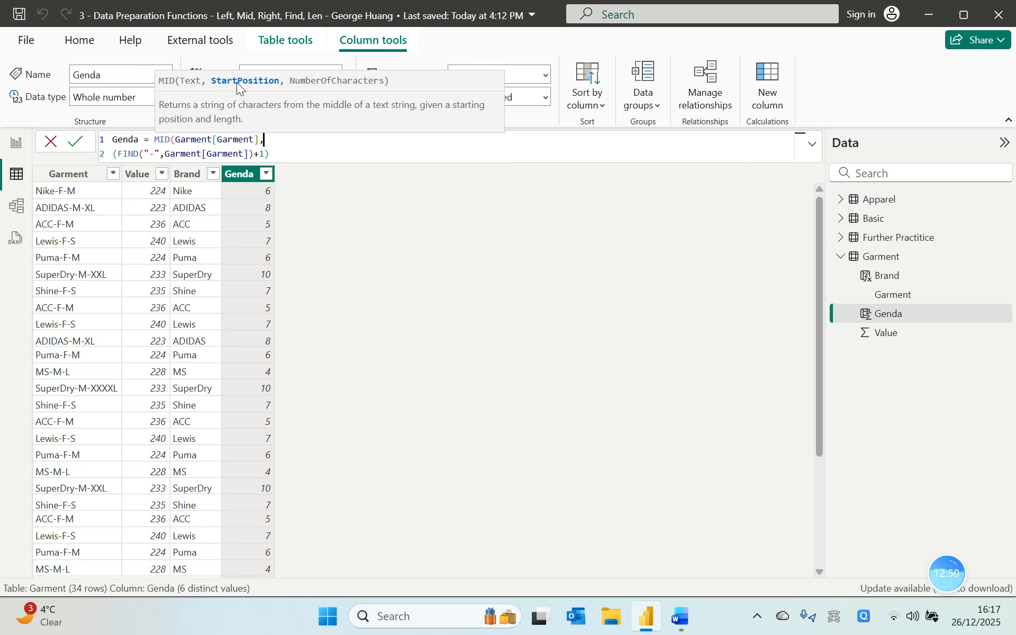
pyautogui.click(296, 155)
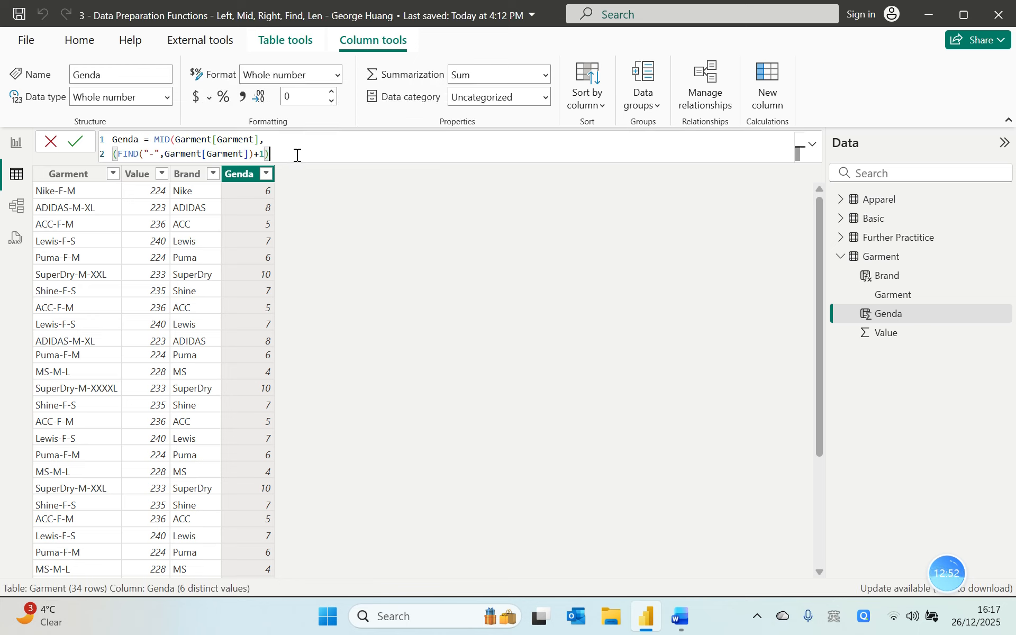
pyautogui.write(',')
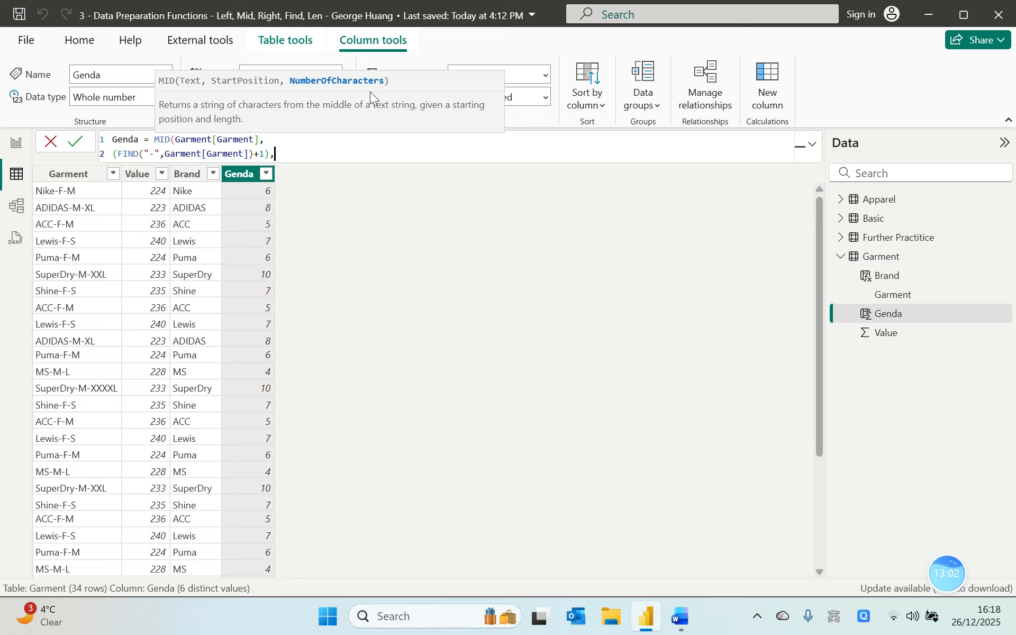
pyautogui.write('1')
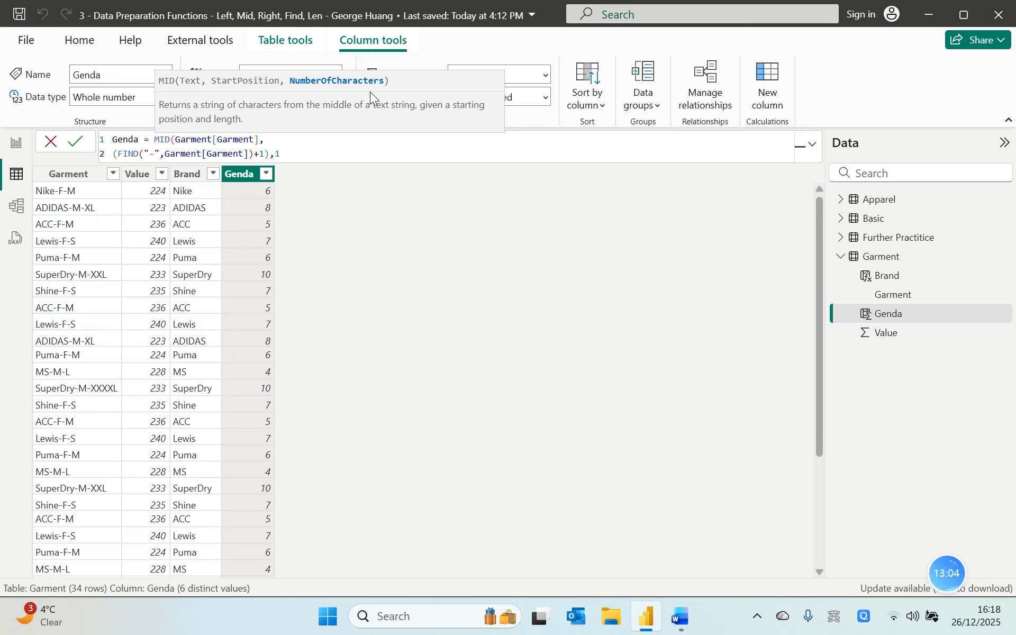
pyautogui.write(')')
pyautogui.press('Return')
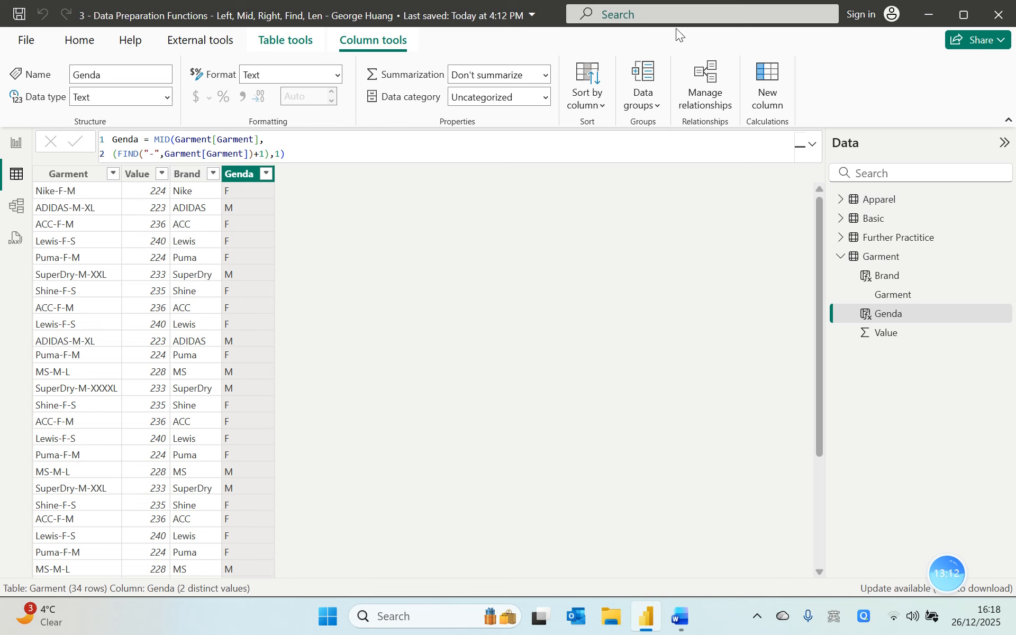
# Add a calculated column to the Garment table with the formula Size = FIND("-",Garment[Garment]).
pyautogui.click(773, 75)
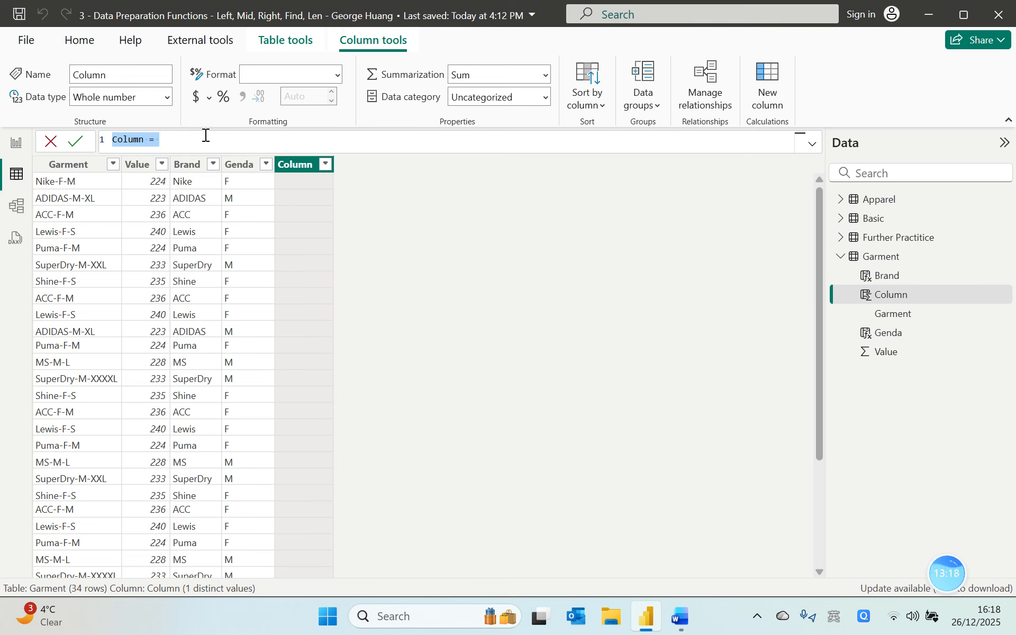
pyautogui.write('Size')
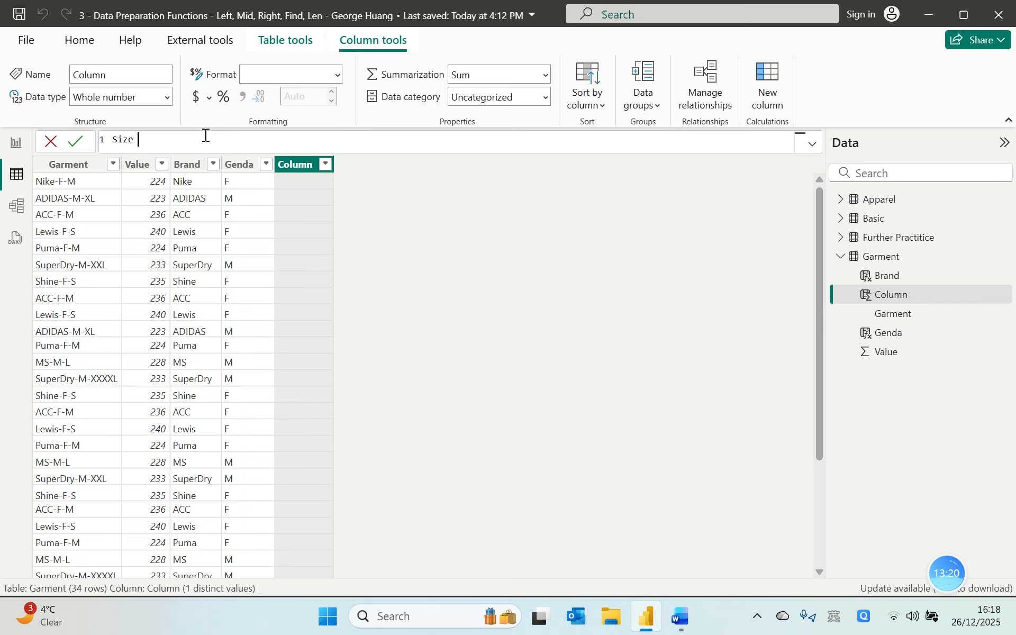
pyautogui.write(' =')
pyautogui.write('find')
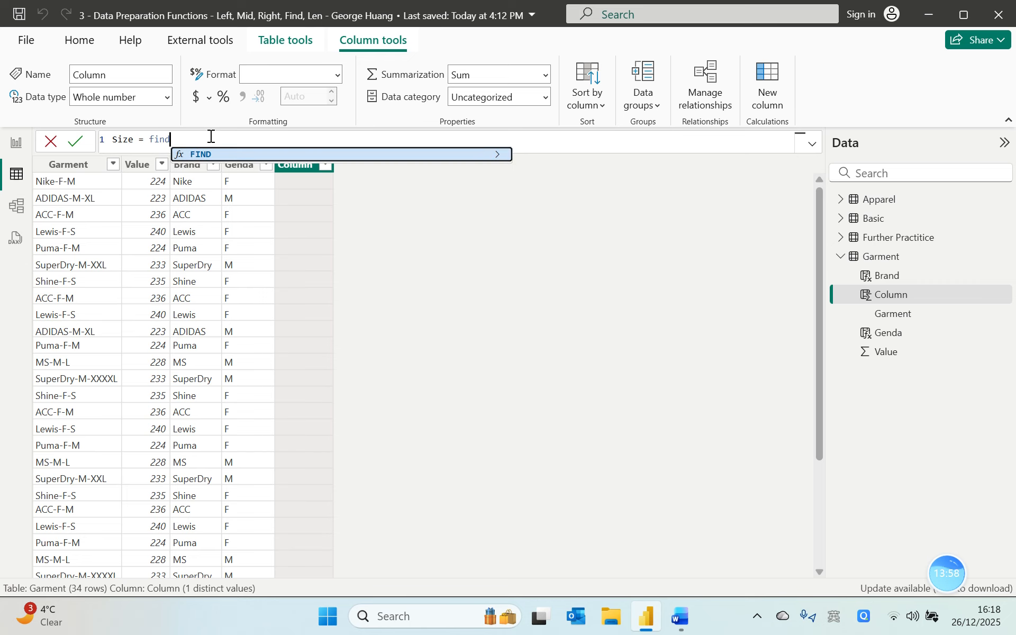
pyautogui.press('Tab')
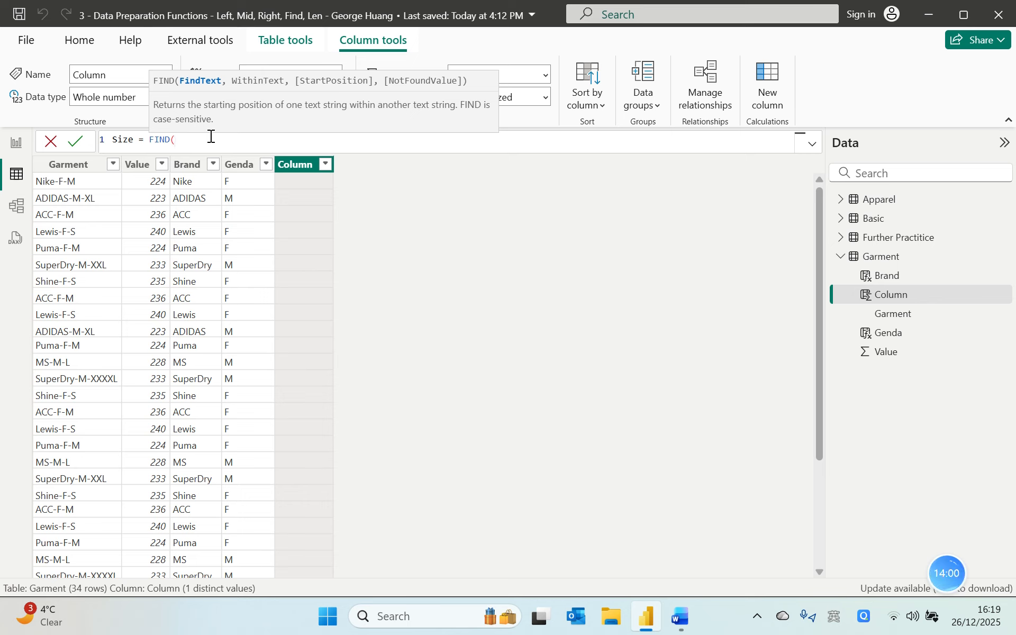
pyautogui.write('"')
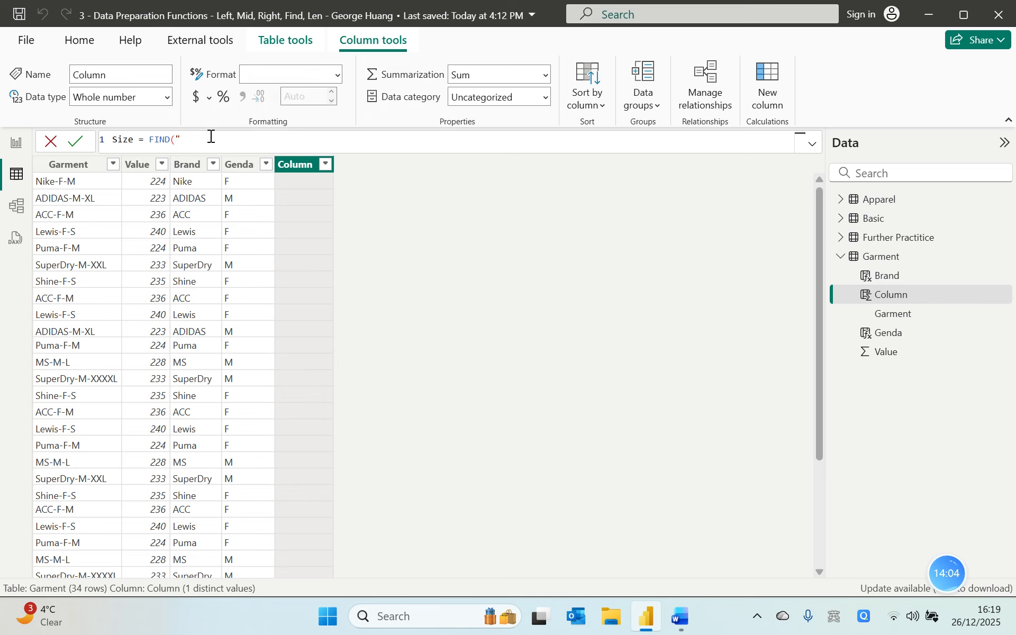
pyautogui.write('-",')
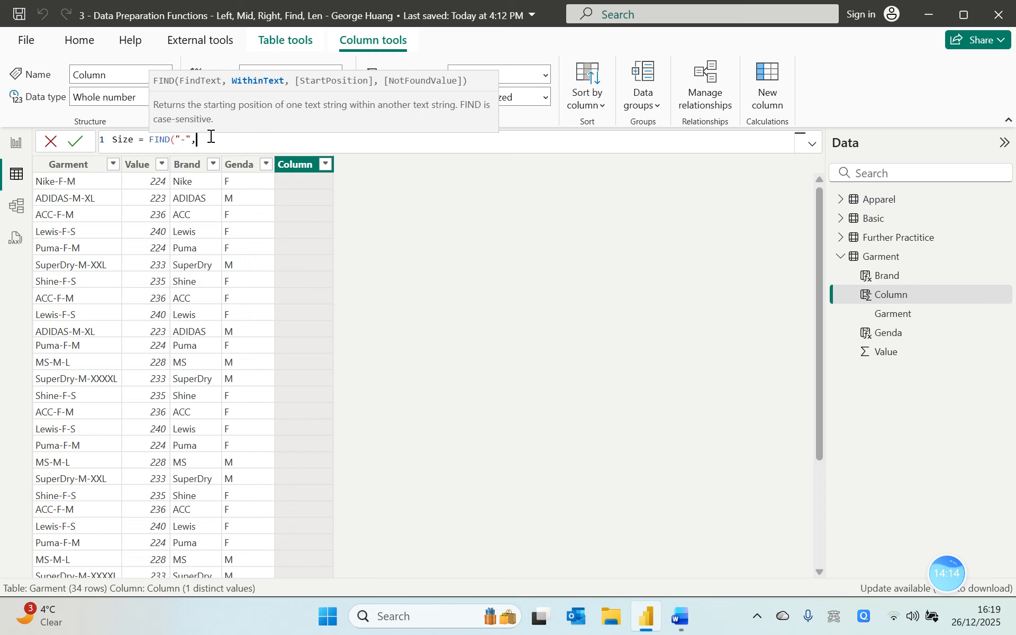
pyautogui.write('gar')
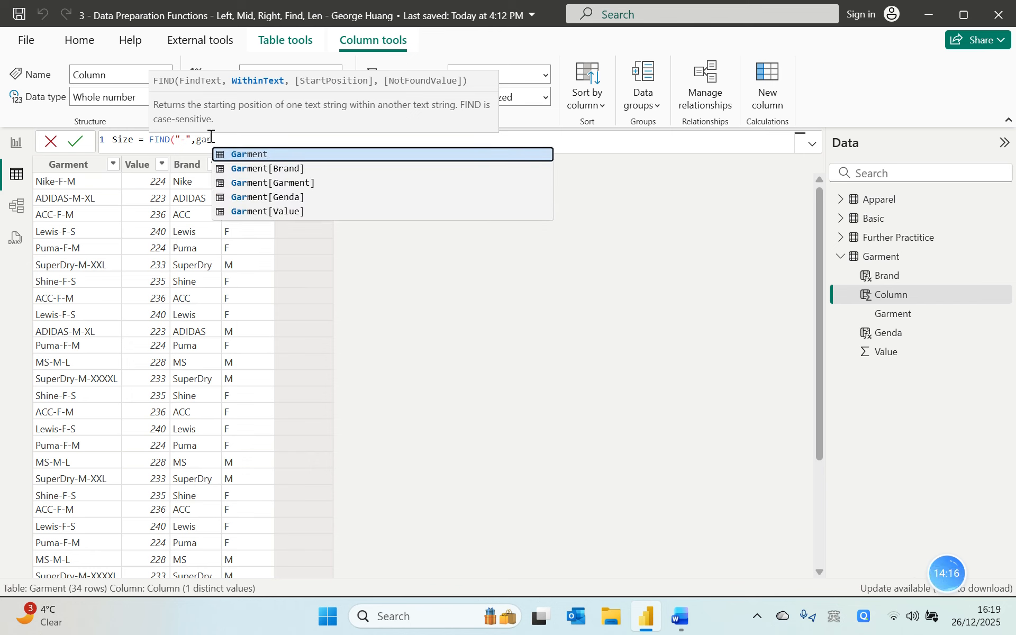
pyautogui.press('Down')
pyautogui.press('Down')
pyautogui.press('Tab')
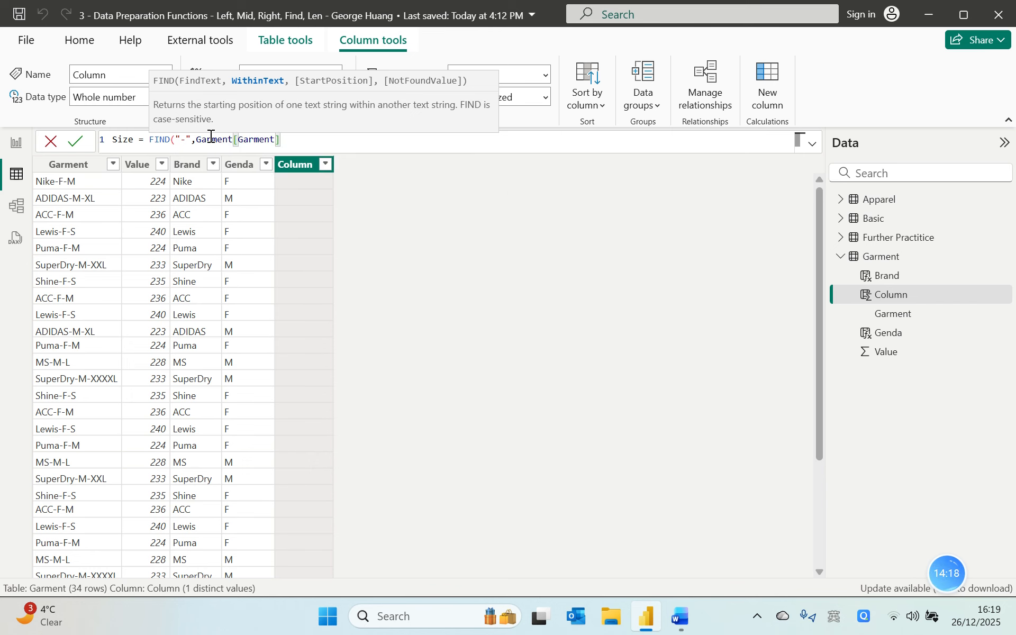
pyautogui.press('Return')
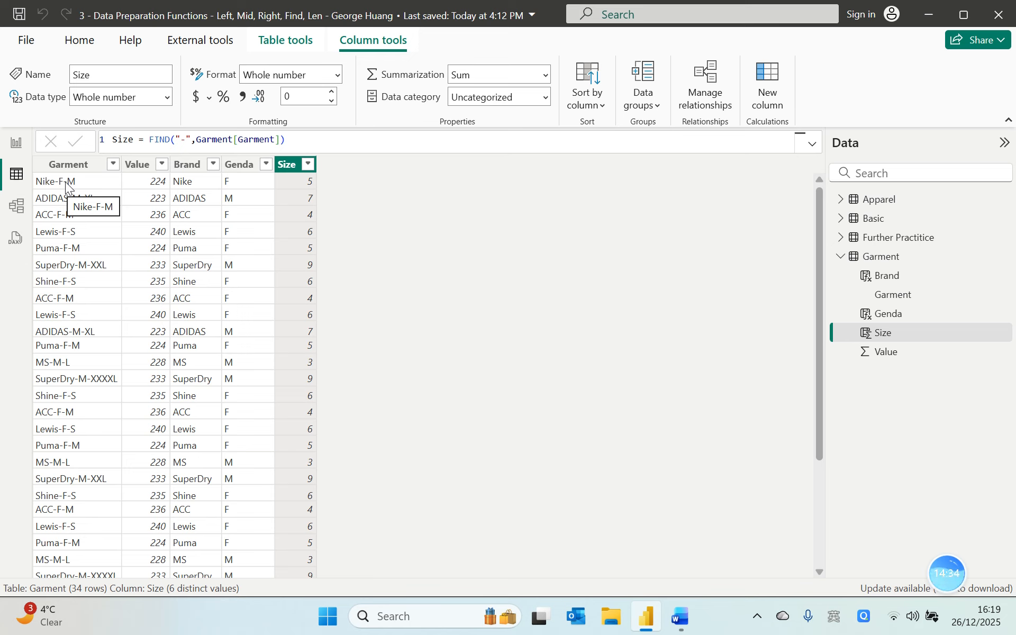
# Add 2 to the FIND result in the Size column's formula.
pyautogui.click(354, 141)
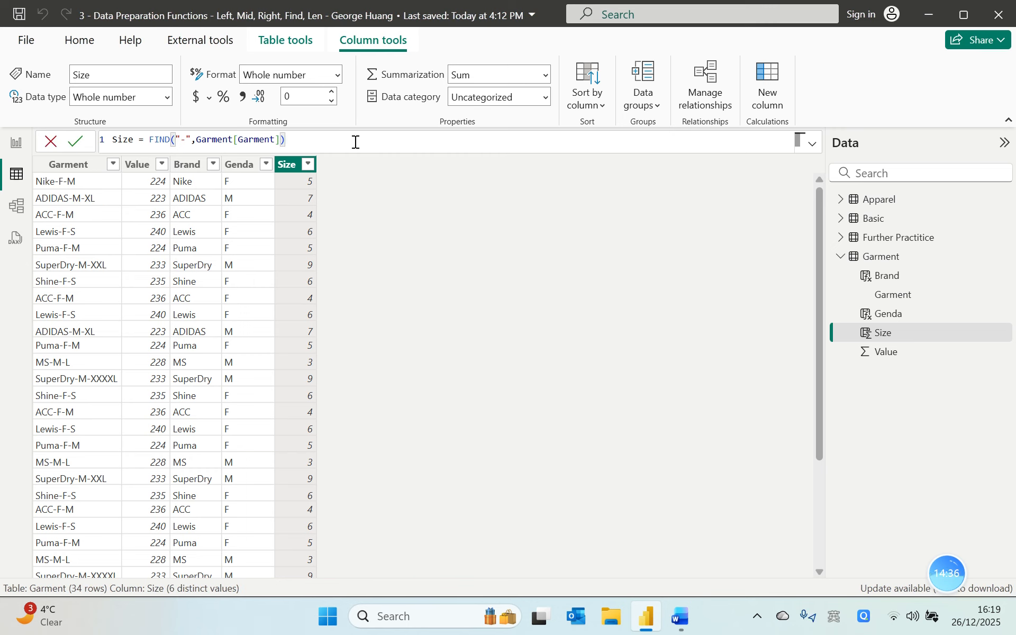
pyautogui.write('+2')
pyautogui.press('Return')
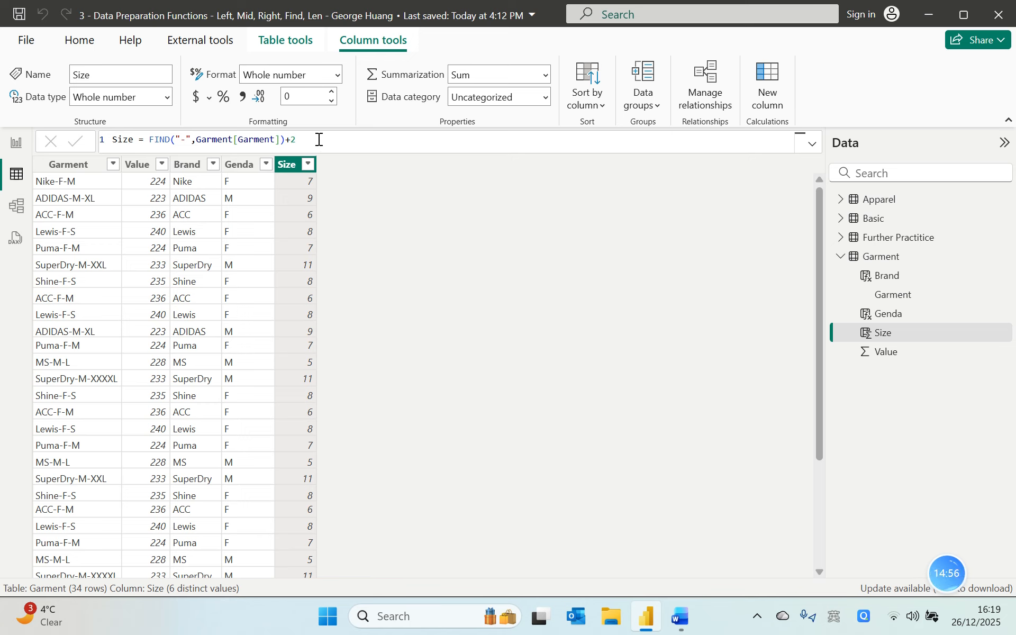
# Enclose the Size column's FIND("-",Garment[Garment])+2 expression in parentheses.
pyautogui.doubleClick(157, 139)
pyautogui.press('Left')
pyautogui.write('(')
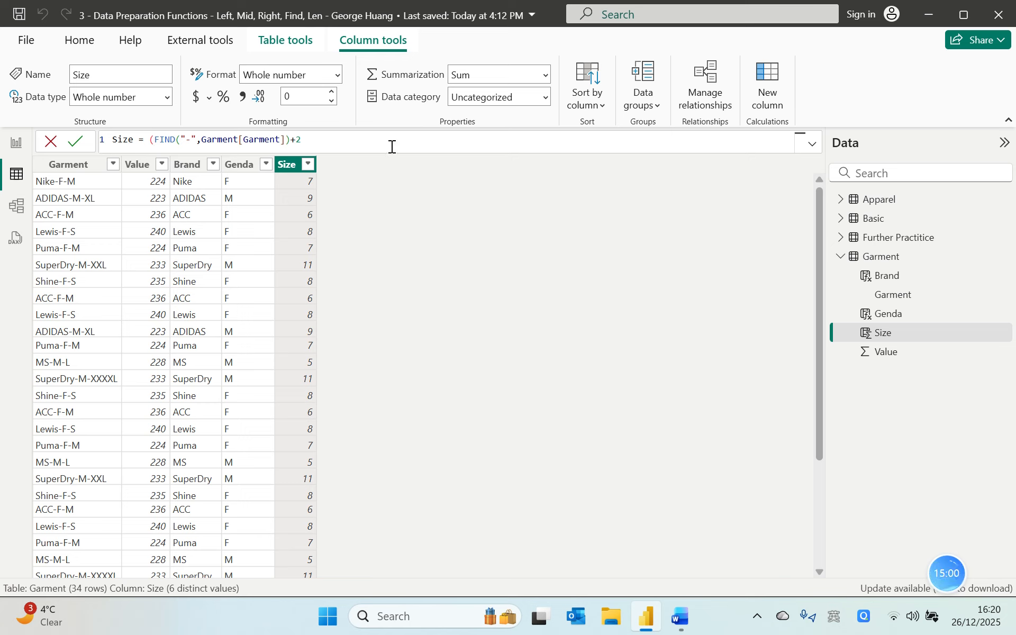
pyautogui.click(391, 146)
pyautogui.write(')')
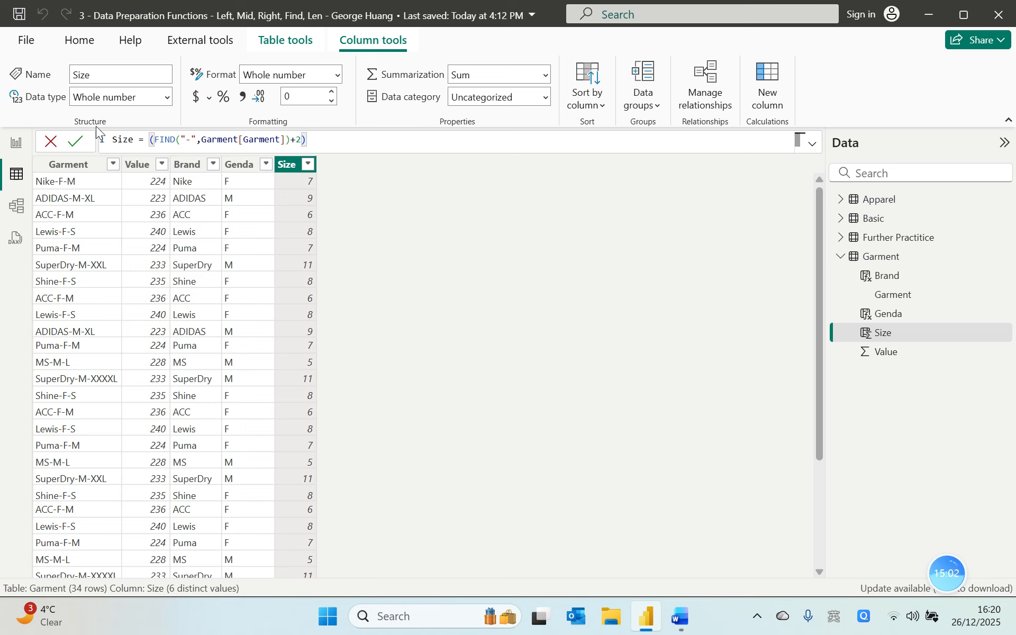
# Subtract the parenthesized FIND expression from the text length, making the Size formula LEN(Garment[Garment])-(FIND("-",Garment[Garment])+2).
pyautogui.click(144, 139)
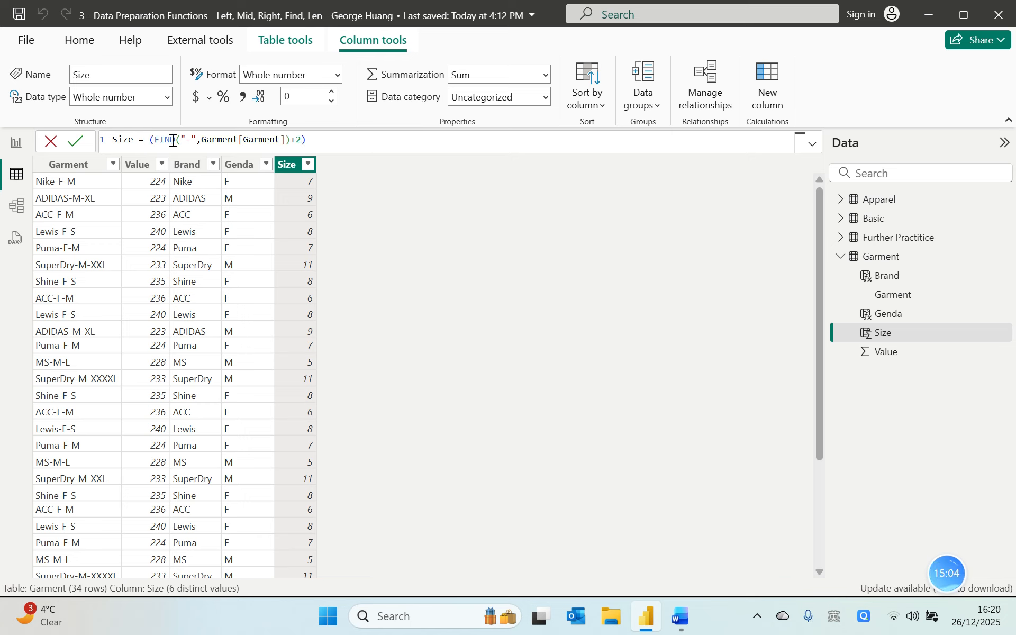
pyautogui.write('len')
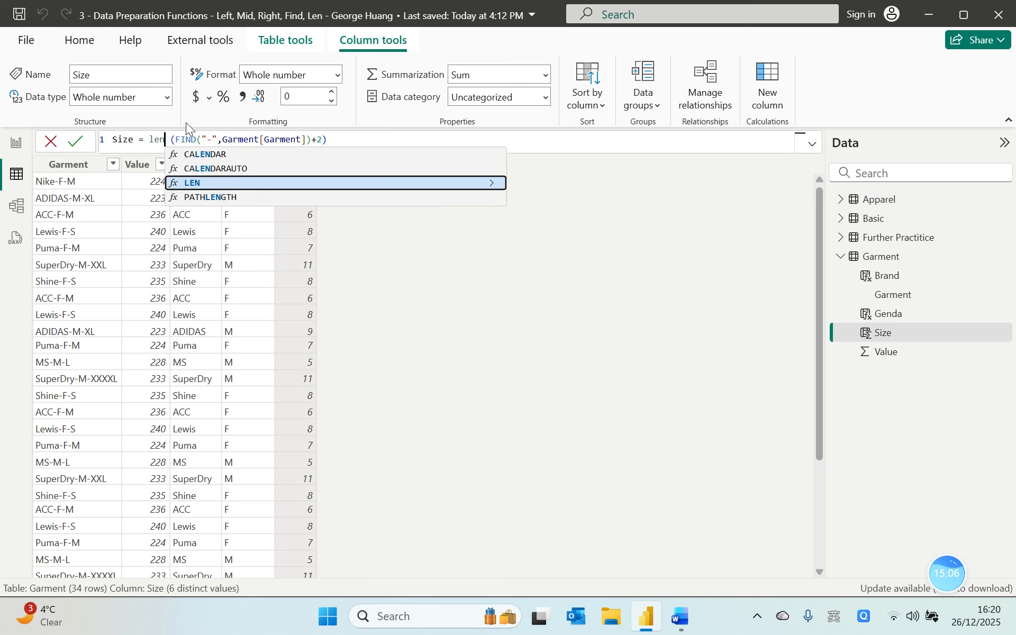
pyautogui.press('Tab')
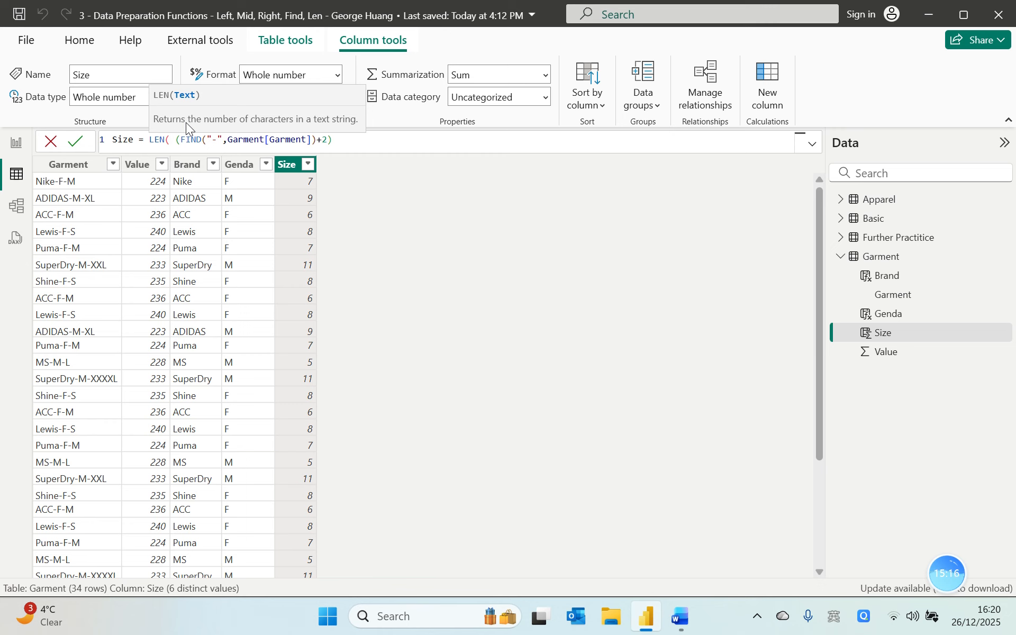
pyautogui.write('garment')
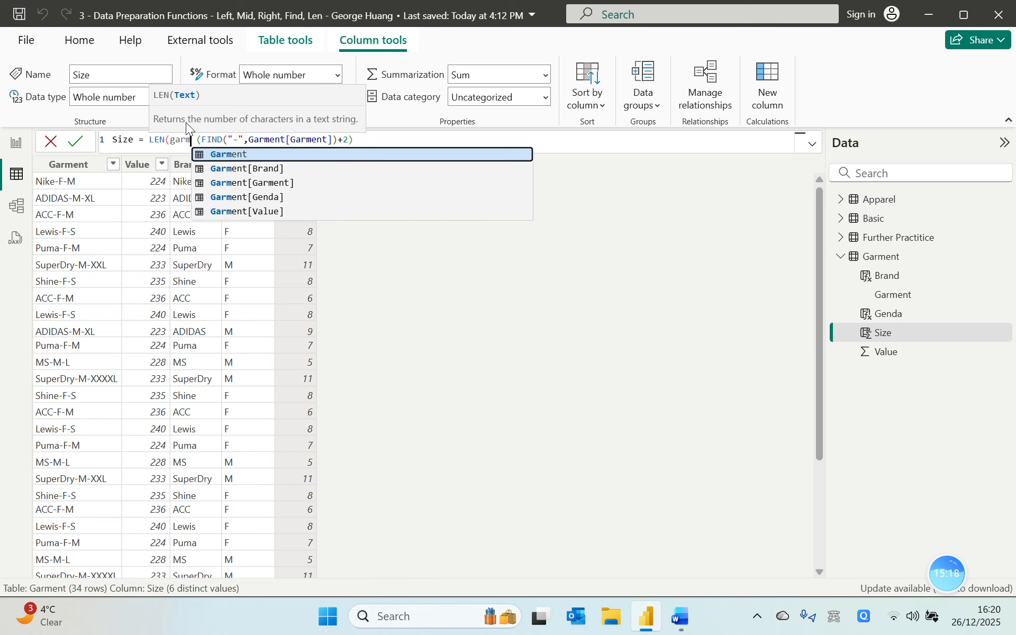
pyautogui.press('Down')
pyautogui.press('Down')
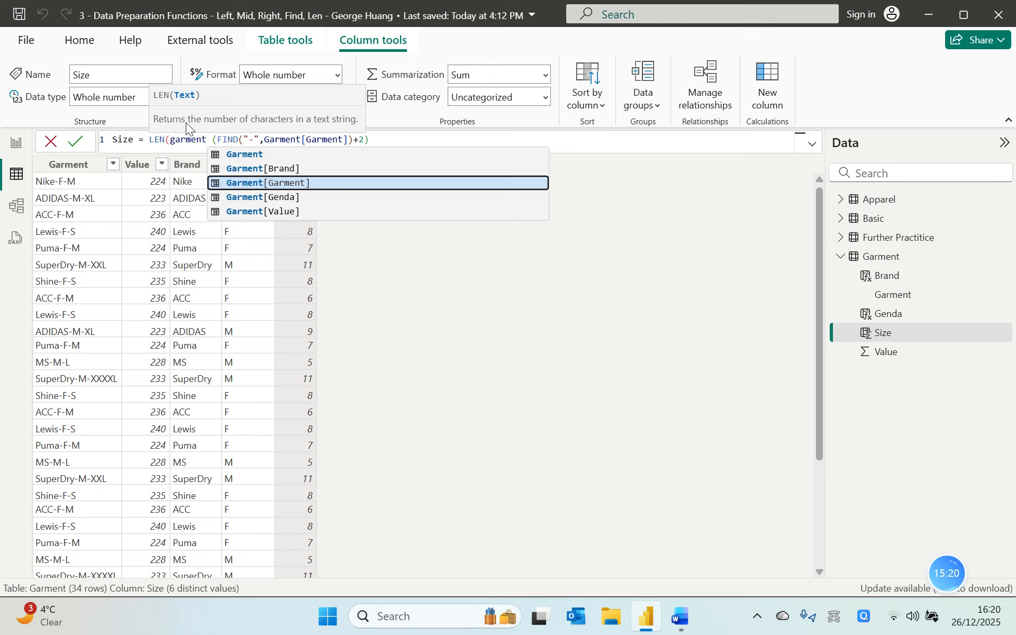
pyautogui.press('Tab')
pyautogui.write(')-')
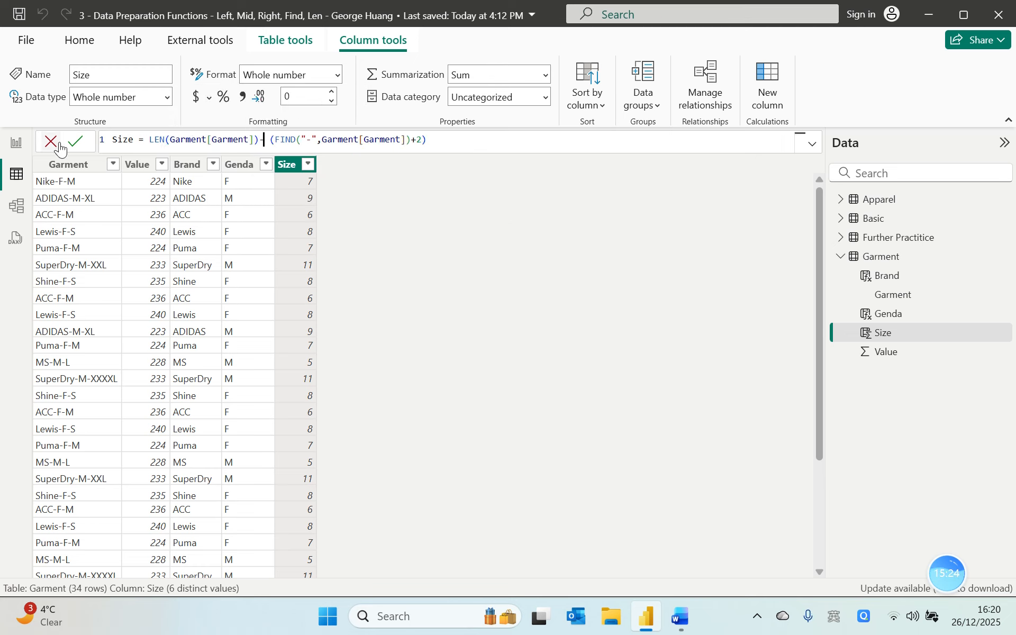
pyautogui.click(80, 139)
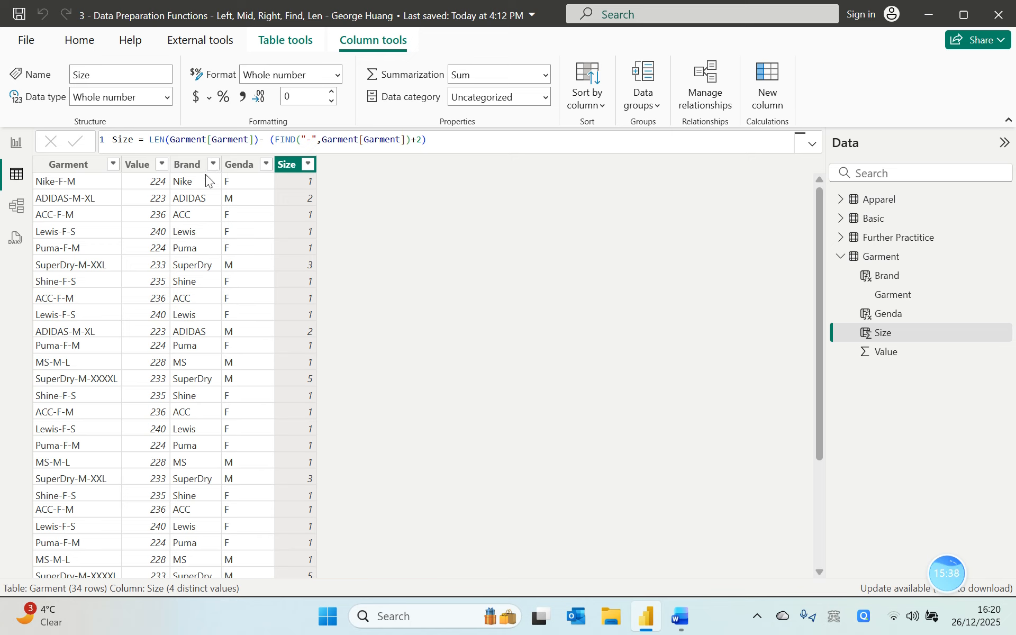
# Enclose the Size column's whole LEN minus FIND expression in parentheses and move it to a second formula line.
pyautogui.doubleClick(157, 139)
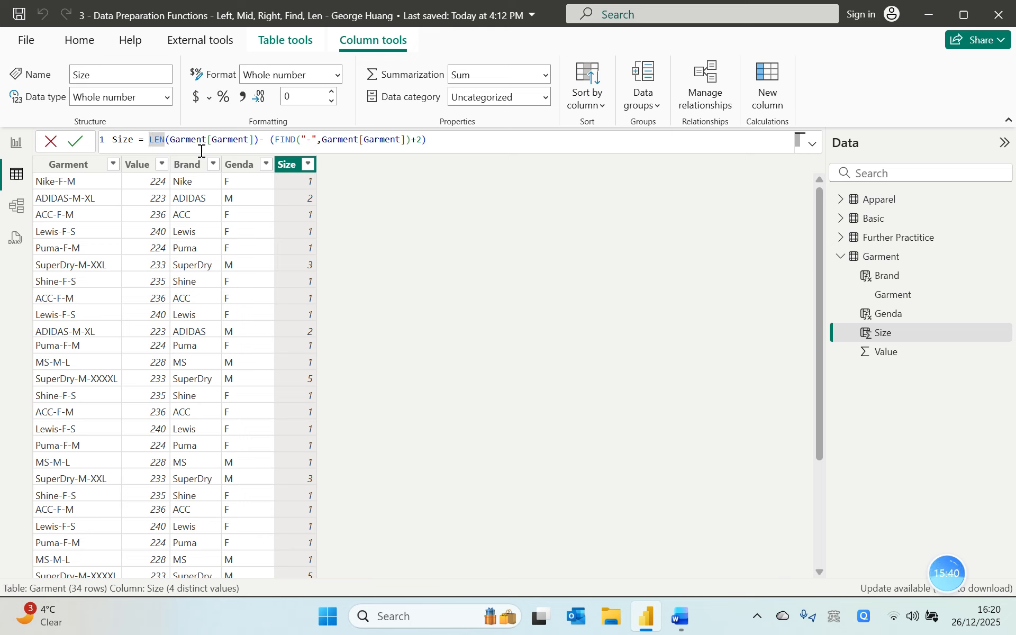
pyautogui.press('Left')
pyautogui.write('(')
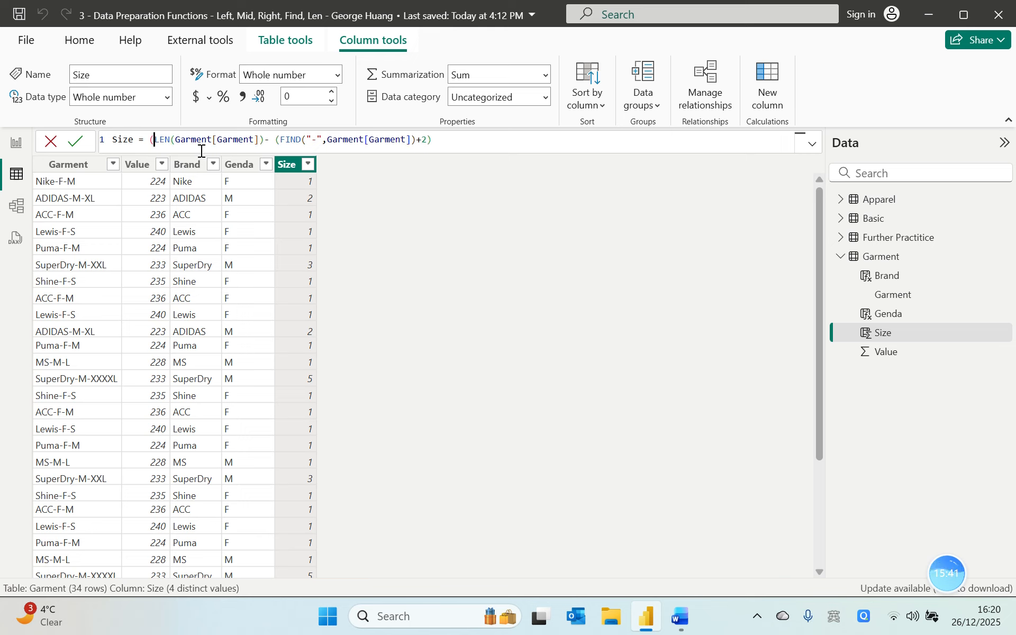
pyautogui.click(526, 142)
pyautogui.write(')')
pyautogui.click(148, 141)
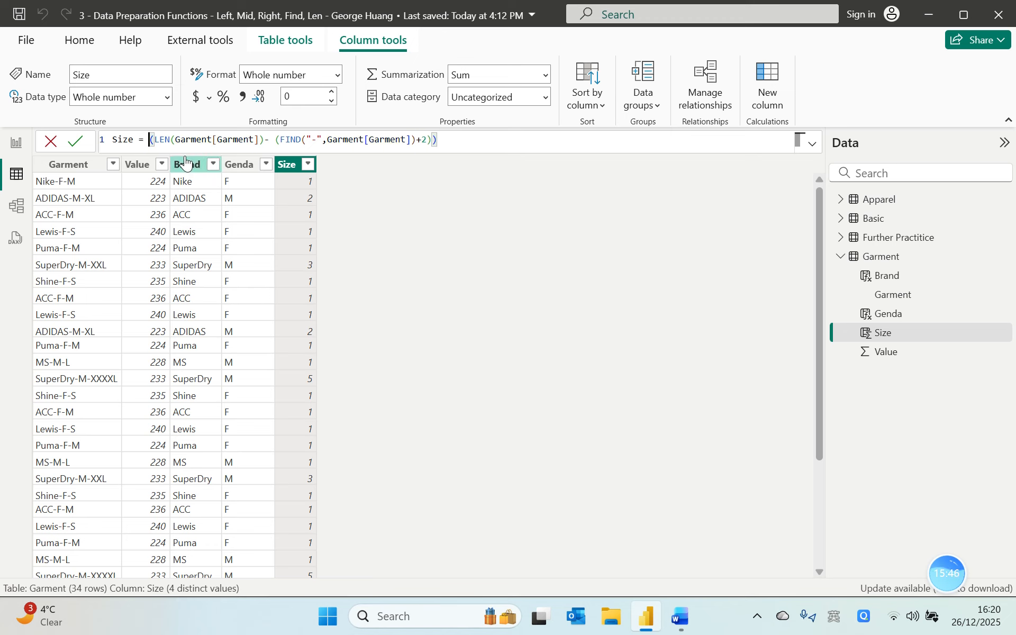
pyautogui.hotkey('shift', 'Return')
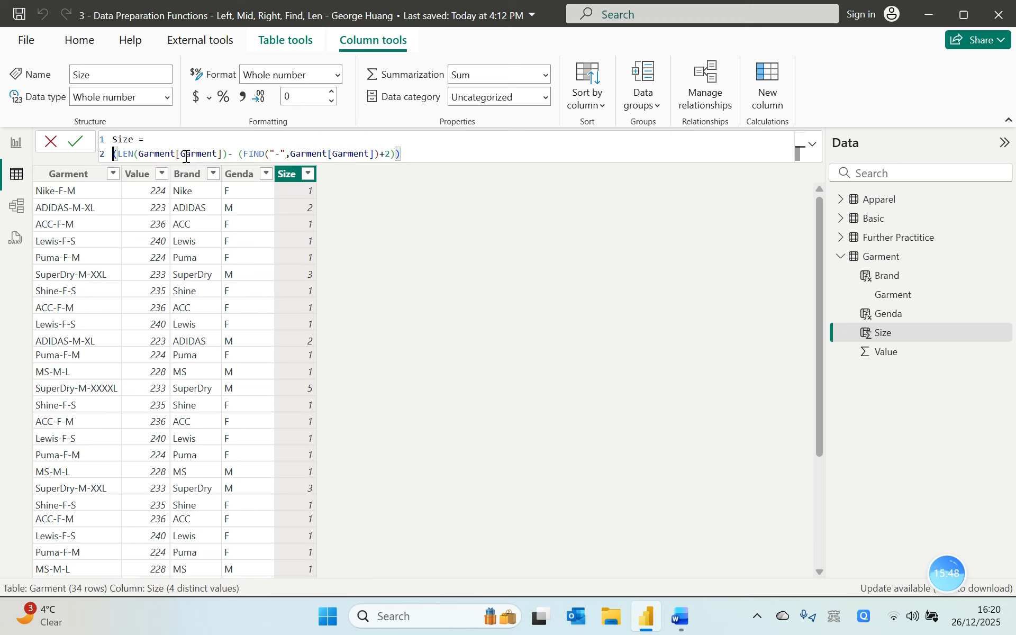
# Wrap the Size expression in RIGHT on Garment[Garment], giving RIGHT(Garment[Garment],(LEN(Garment[Garment])-(FIND("-",Garment[Garment])+2))).
pyautogui.click(199, 141)
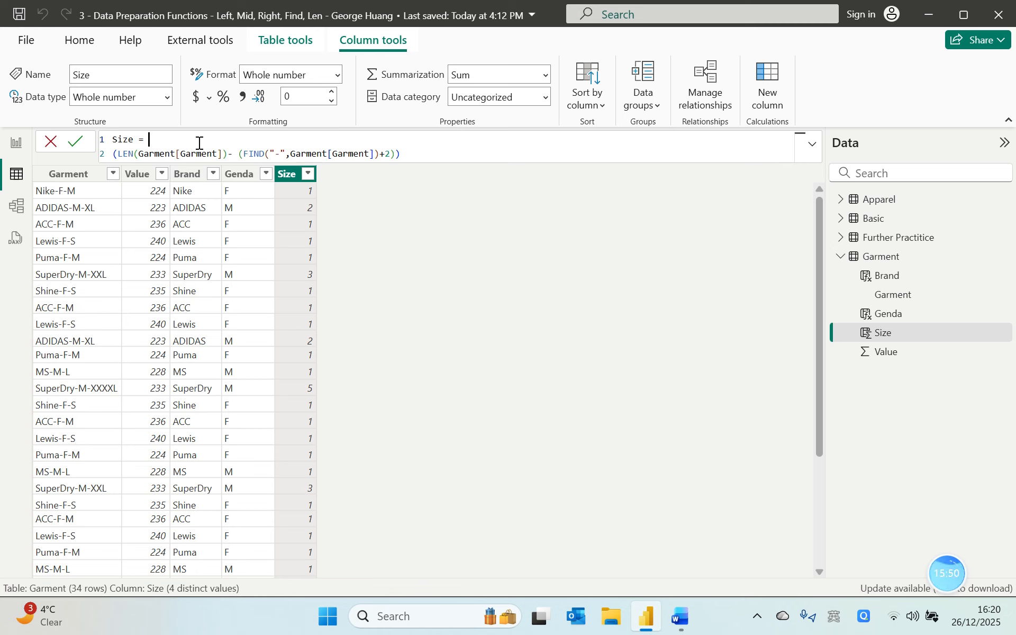
pyautogui.write('right')
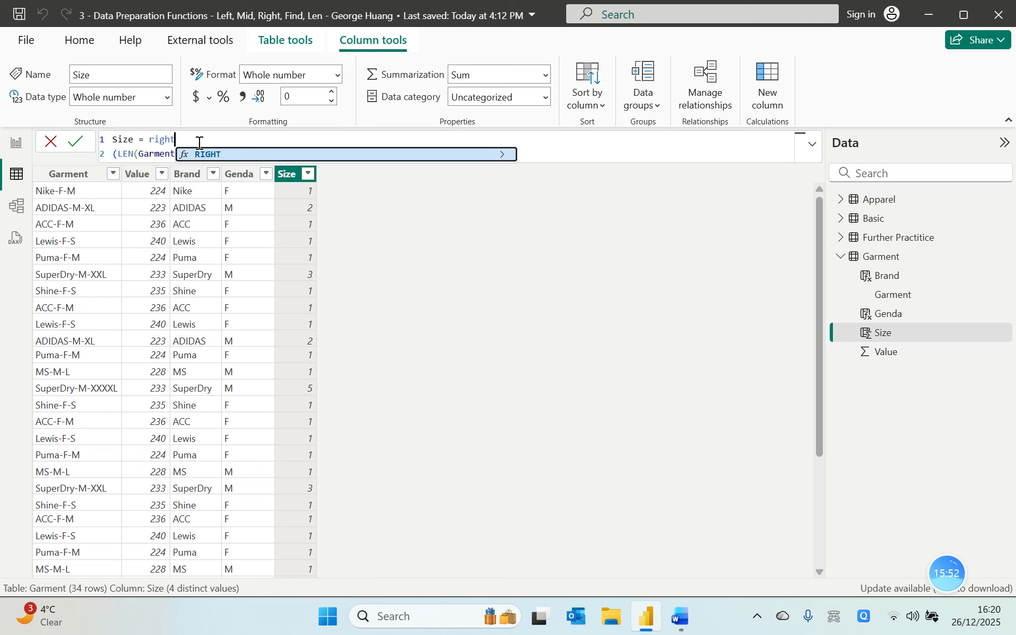
pyautogui.press('Tab')
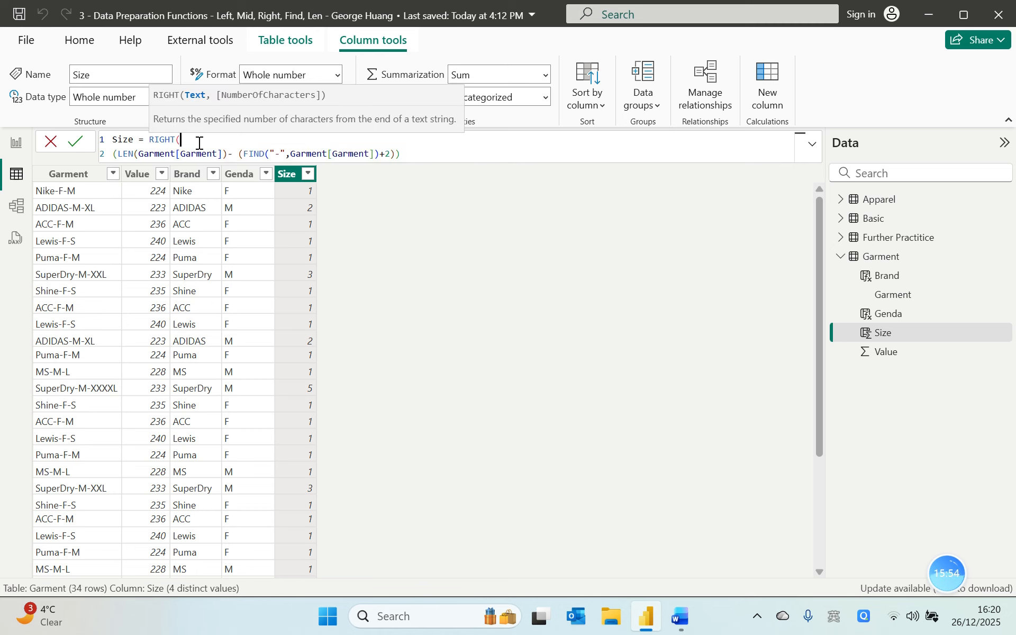
pyautogui.write('gar')
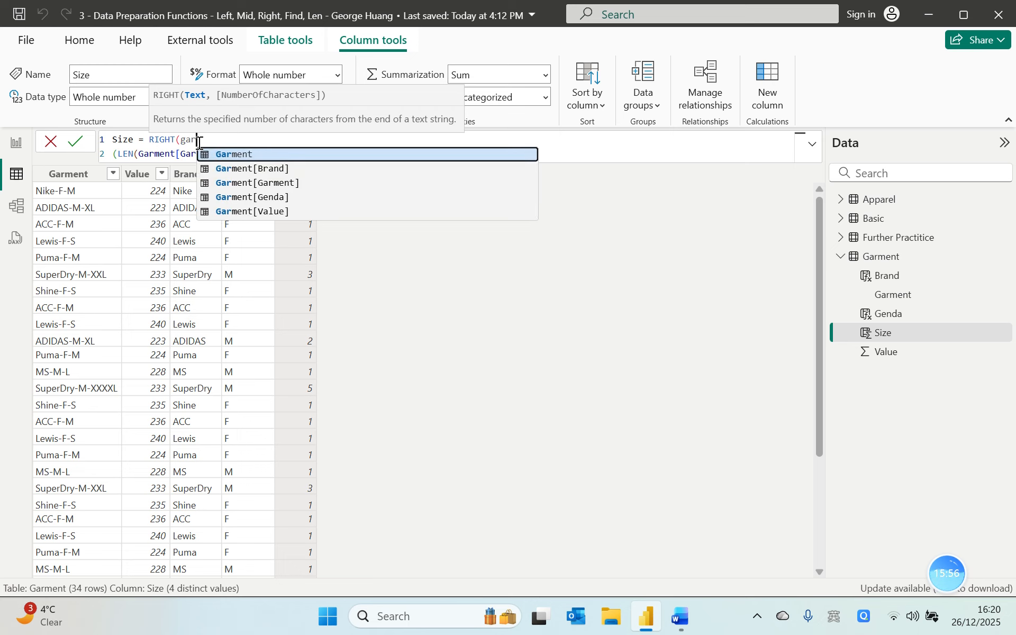
pyautogui.write('ment')
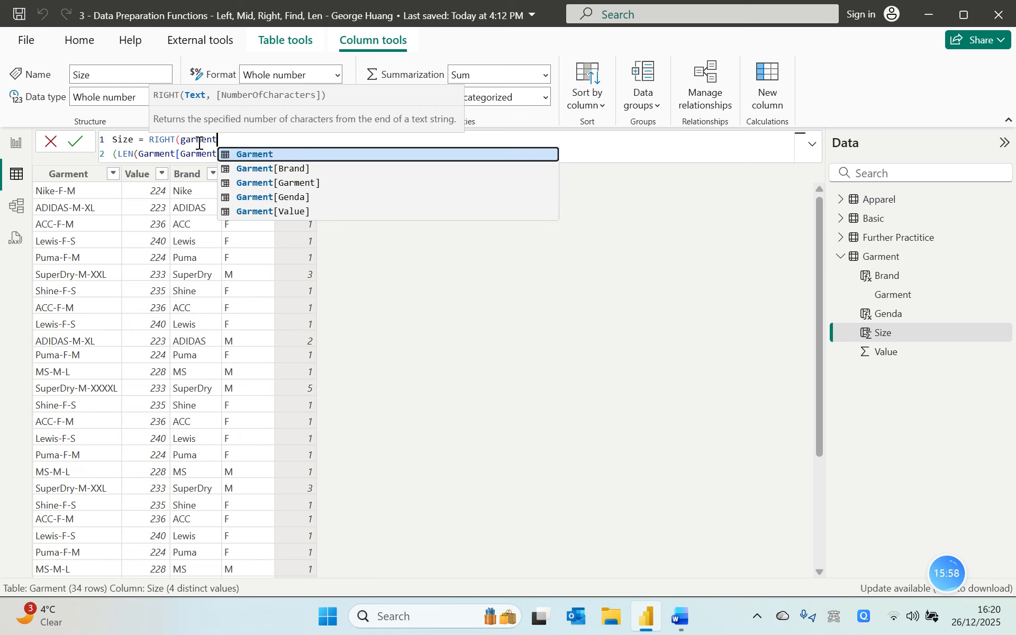
pyautogui.press('Down')
pyautogui.press('Down')
pyautogui.press('Tab')
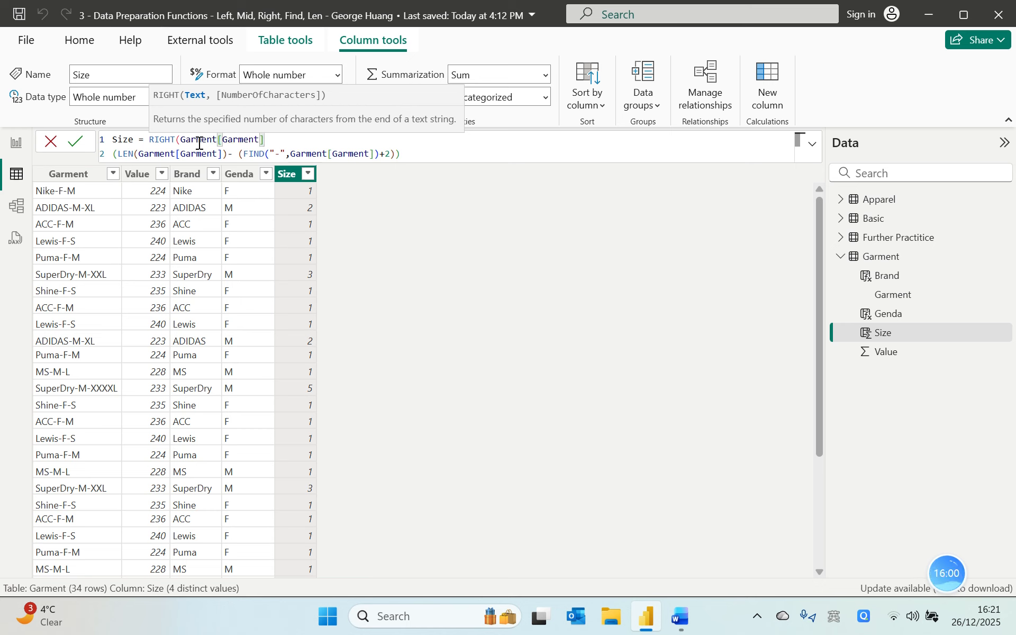
pyautogui.write(',')
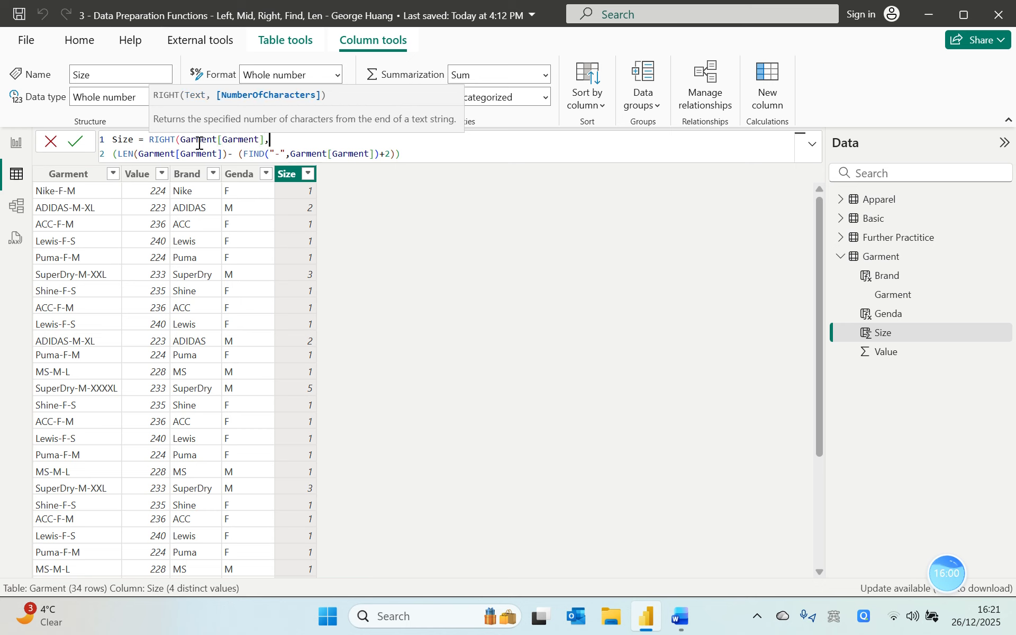
pyautogui.click(78, 139)
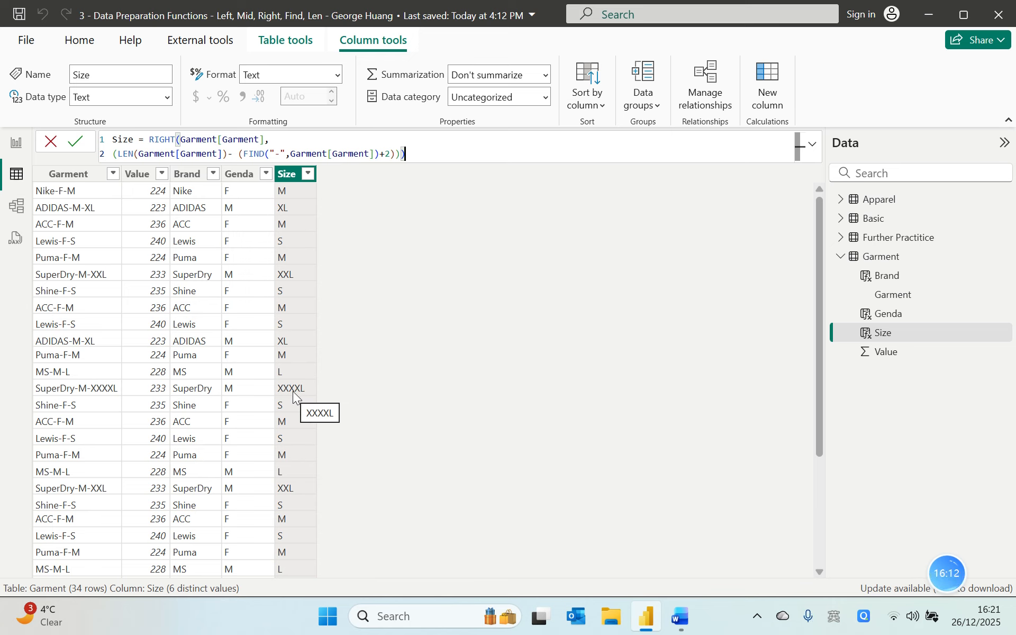
pyautogui.click(603, 359)
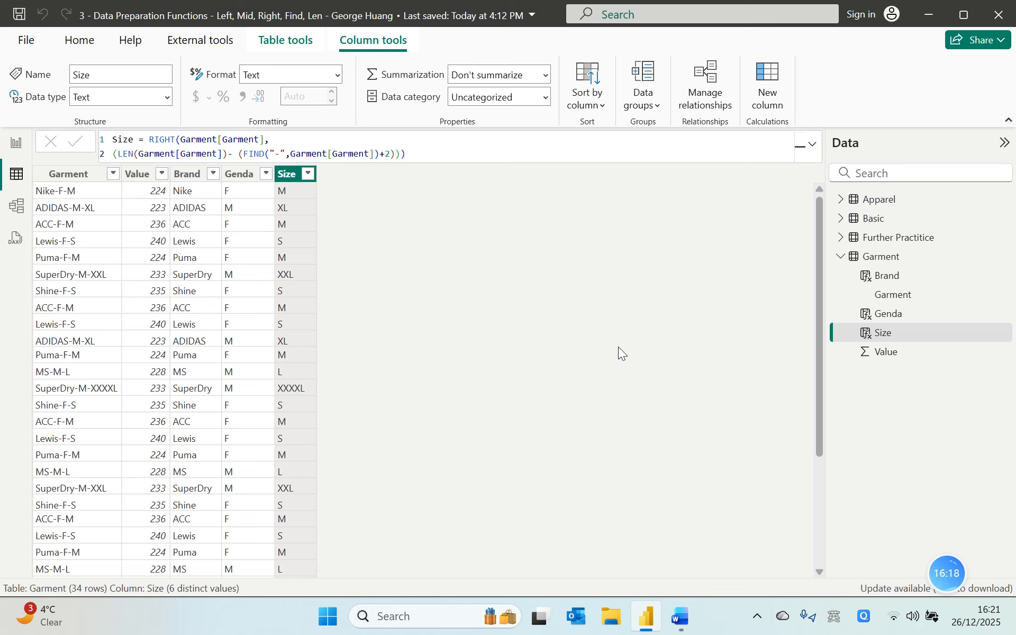
# Collapse the Garment table's fields, open the Apparel table and add a calculated column named Brand whose formula starts with FIND(.
pyautogui.click(840, 257)
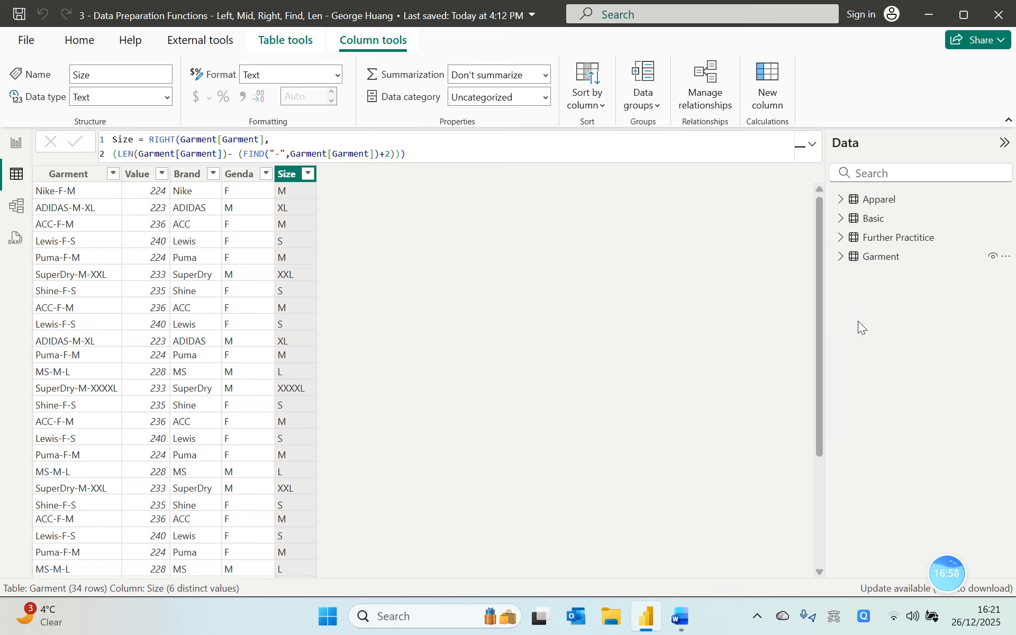
pyautogui.click(891, 206)
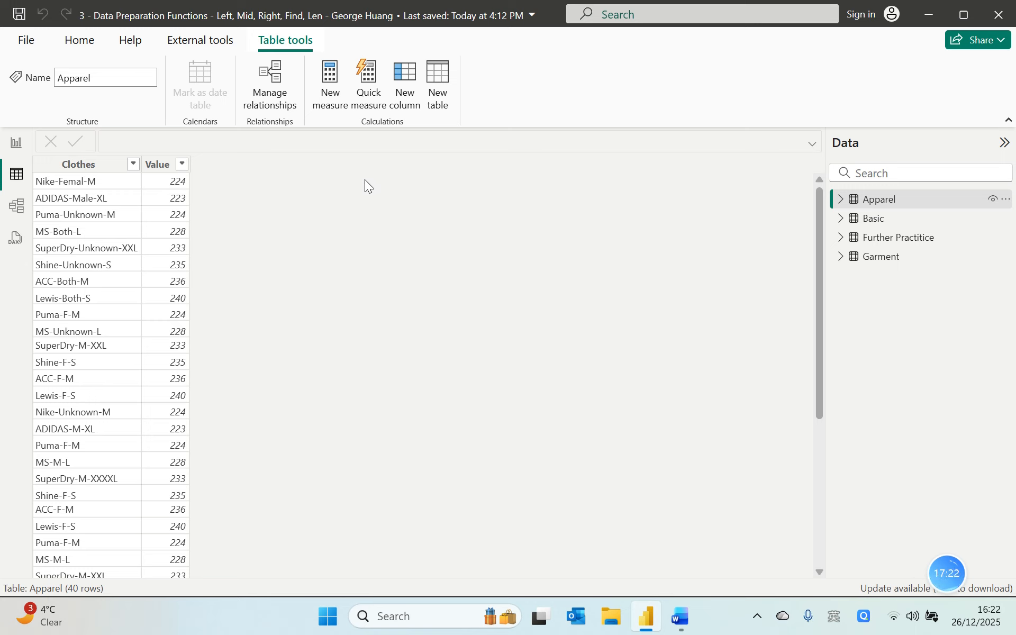
pyautogui.click(402, 98)
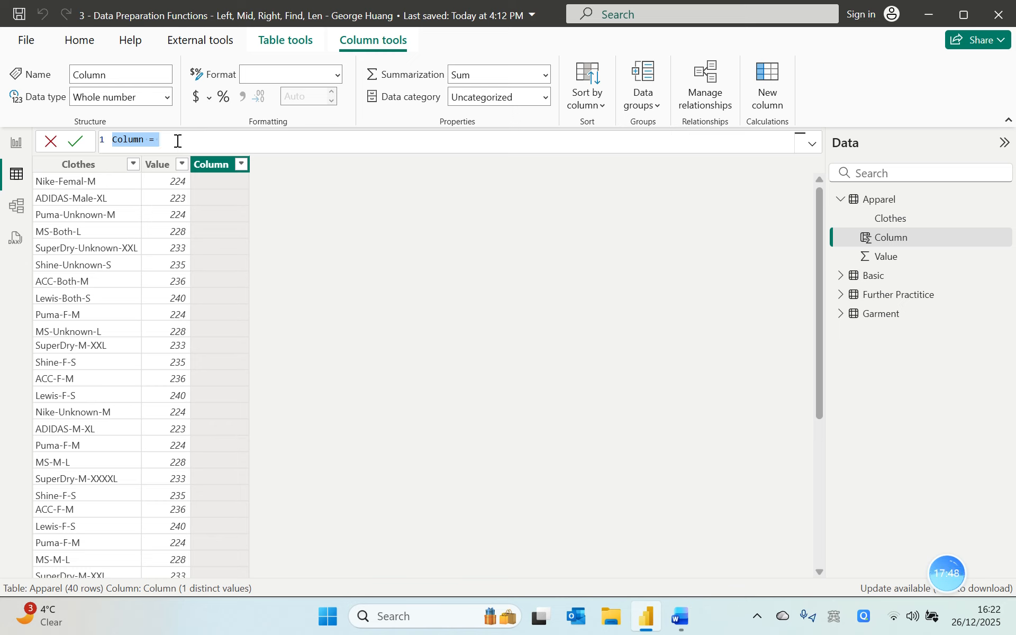
pyautogui.write('Bal')
pyautogui.press('BackSpace')
pyautogui.press('BackSpace')
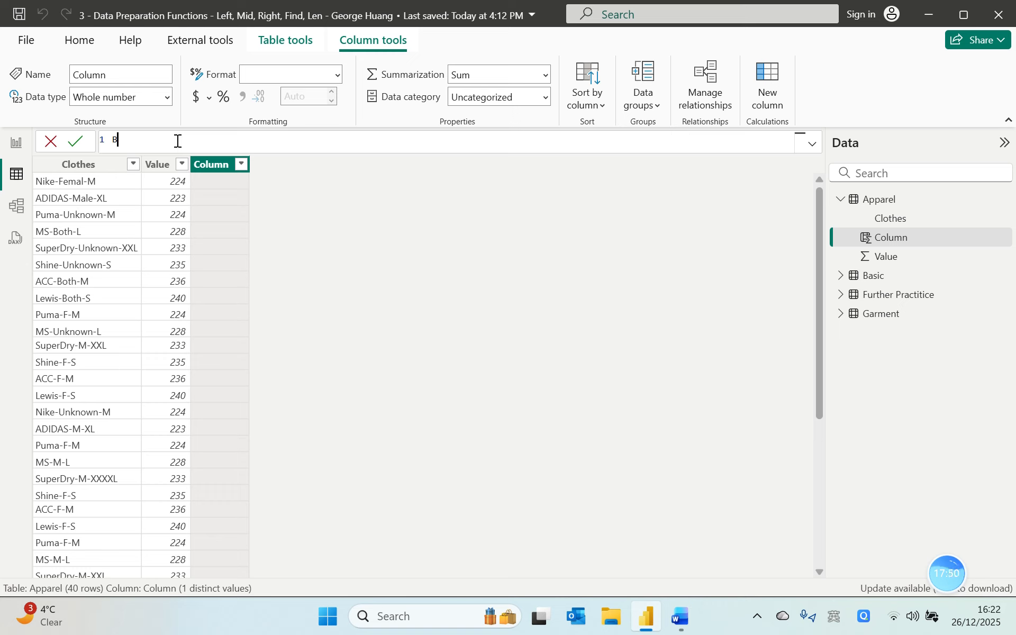
pyautogui.write('rand = ')
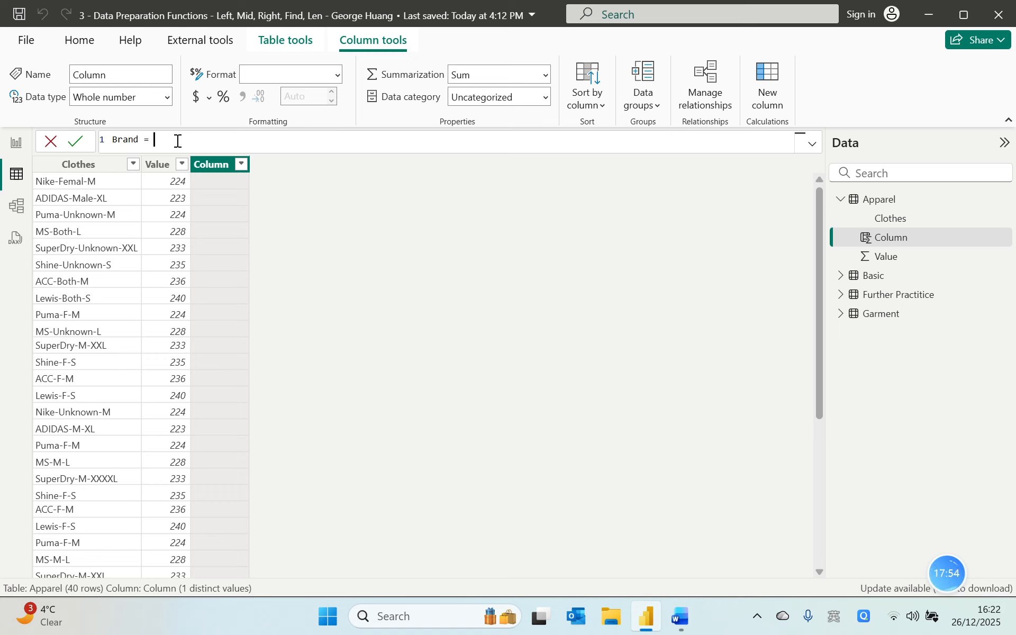
pyautogui.write('FIND')
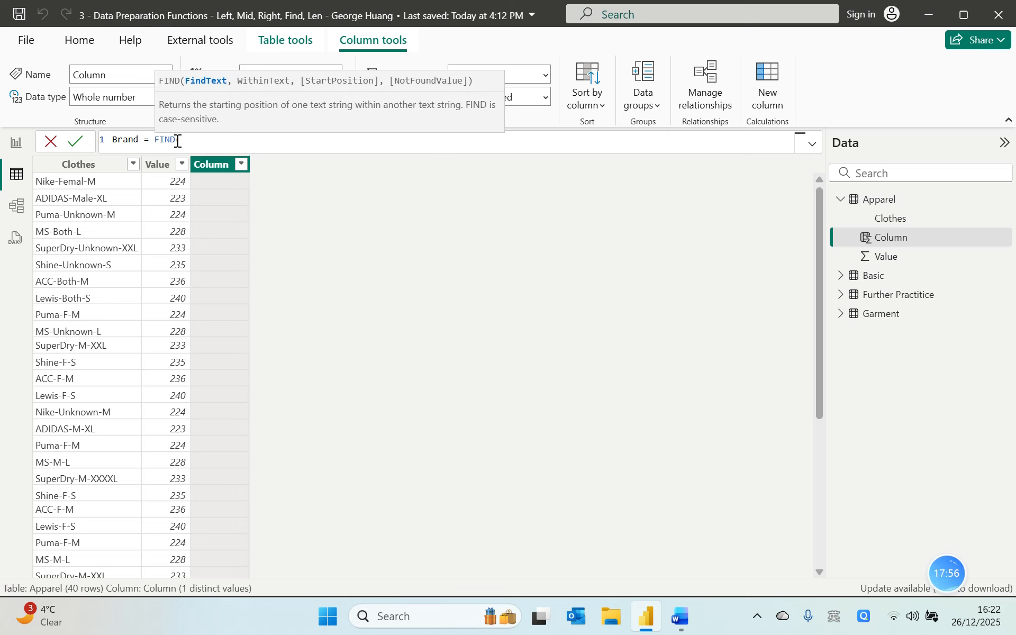
pyautogui.write('(')
pyautogui.press('shift')
pyautogui.write('“”')
pyautogui.press('Left')
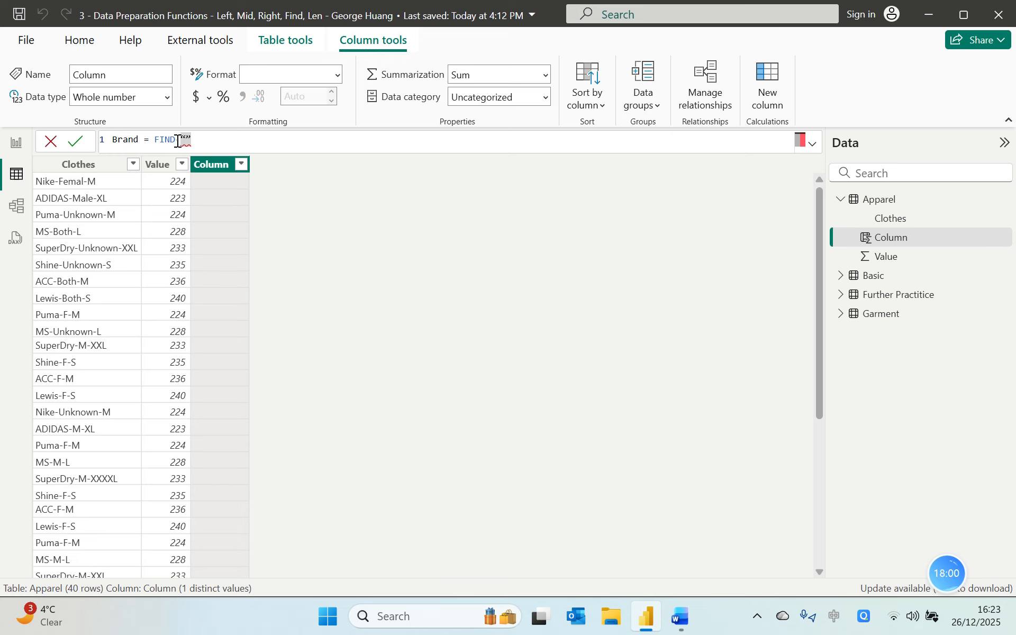
pyautogui.write('d')
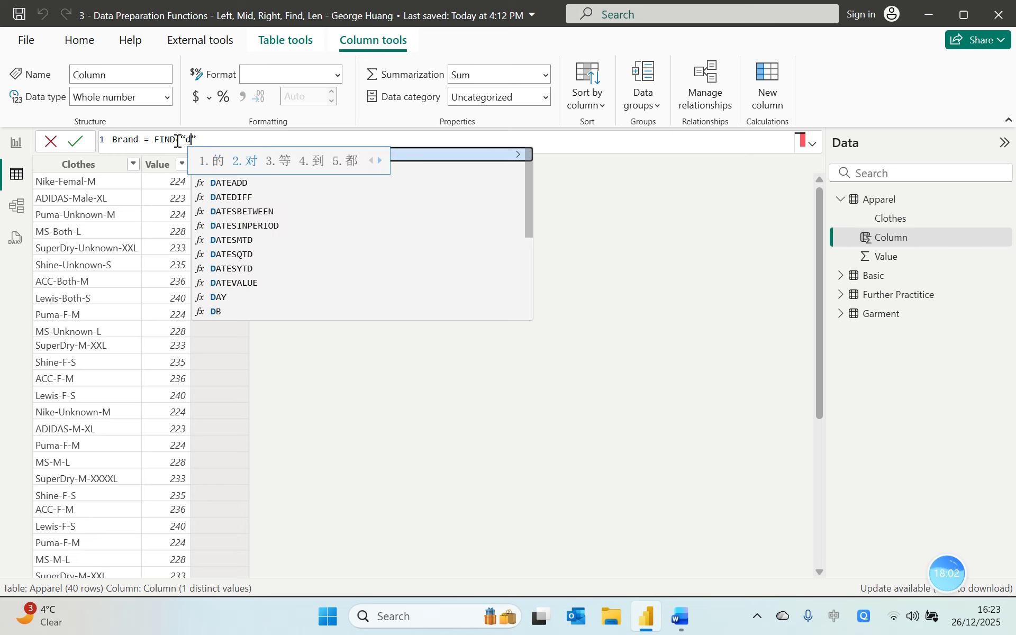
pyautogui.press('BackSpace')
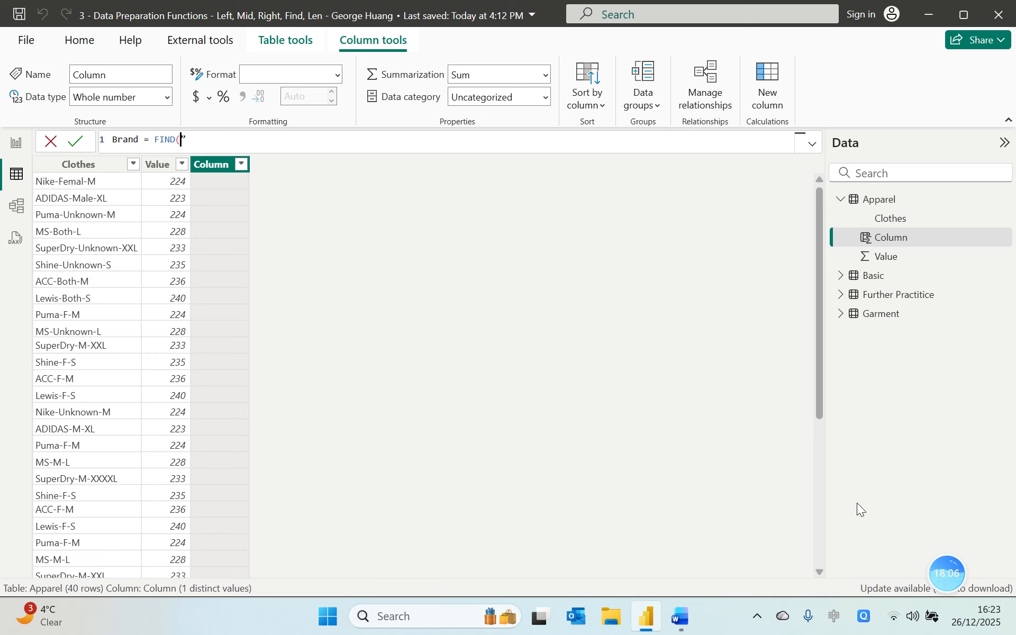
# Switch the keyboard input mode to English, remove the leftover curly quote and complete the Brand formula as FIND("-",Apparel[Clothes]).
pyautogui.click(837, 612)
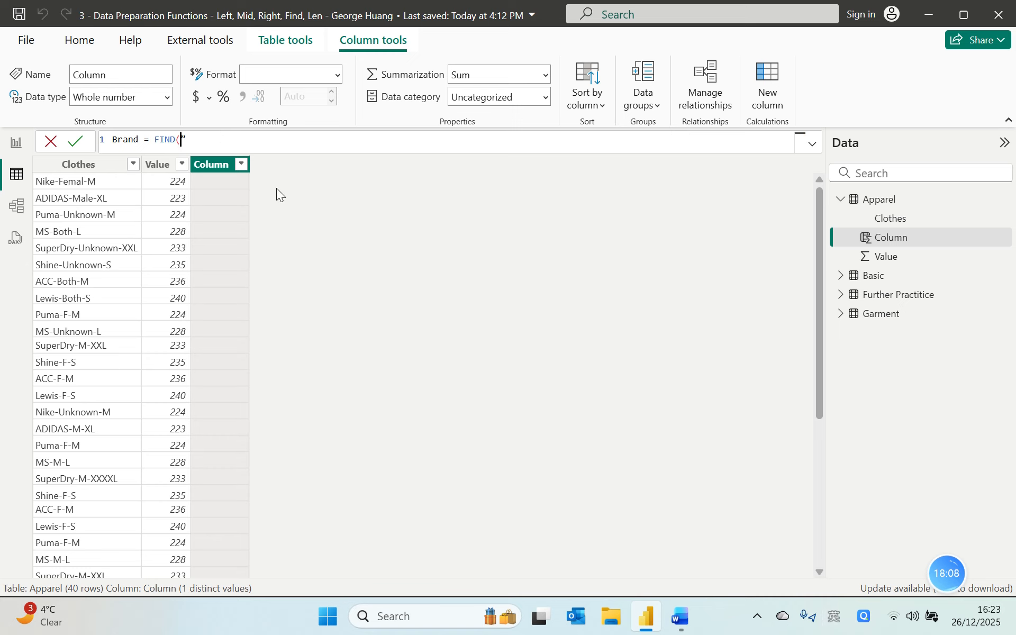
pyautogui.press('Delete')
pyautogui.write('@')
pyautogui.press('BackSpace')
pyautogui.write('"-",')
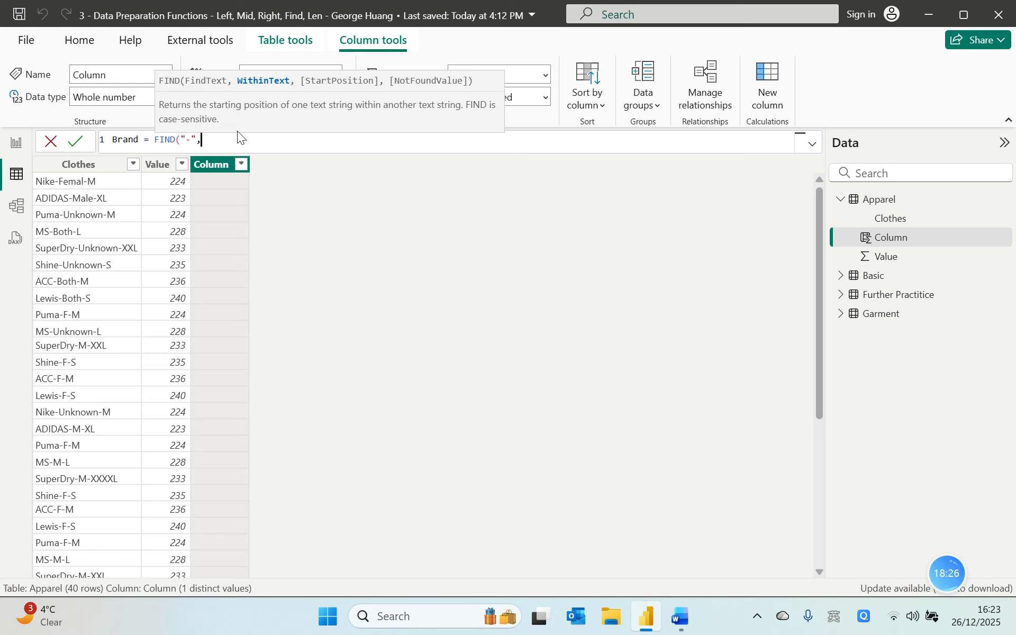
pyautogui.write('cloth')
pyautogui.press('Tab')
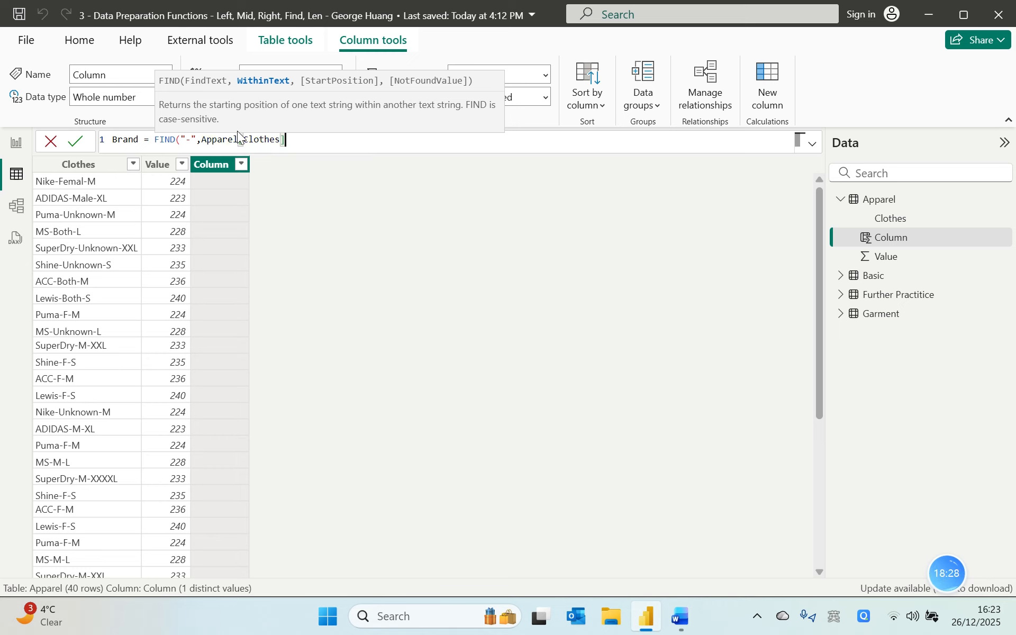
pyautogui.write(')')
pyautogui.press('Return')
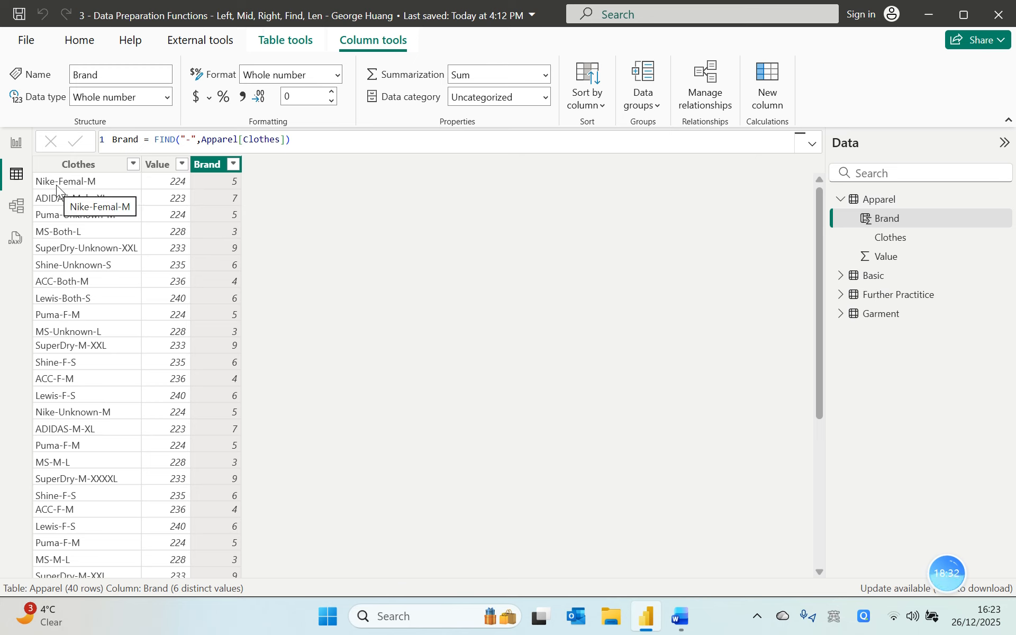
# Subtract 1 from the Brand column's FIND result, giving FIND("-",Apparel[Clothes])-1.
pyautogui.click(368, 137)
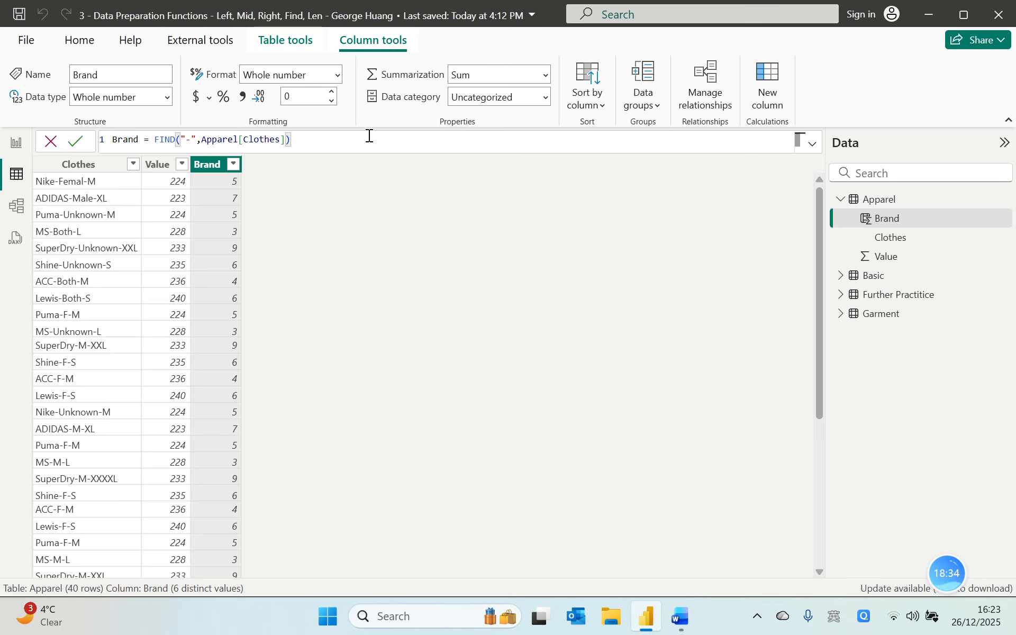
pyautogui.write('-1')
pyautogui.press('Return')
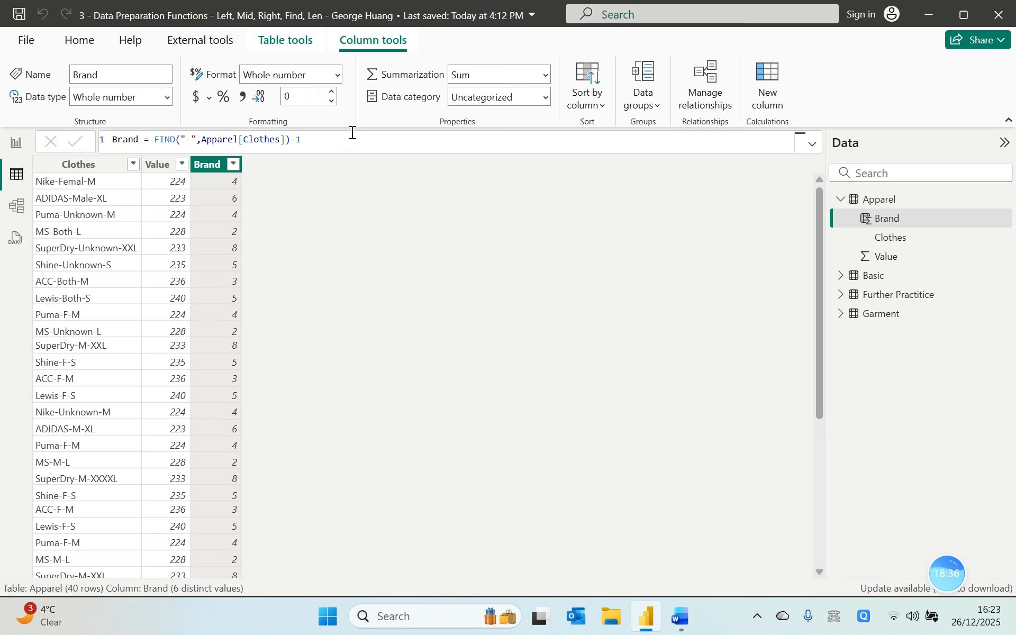
# Enclose the Brand column's whole FIND minus 1 expression in parentheses and move it to a second formula line.
pyautogui.doubleClick(169, 146)
pyautogui.press('Left')
pyautogui.write('(')
pyautogui.click(343, 144)
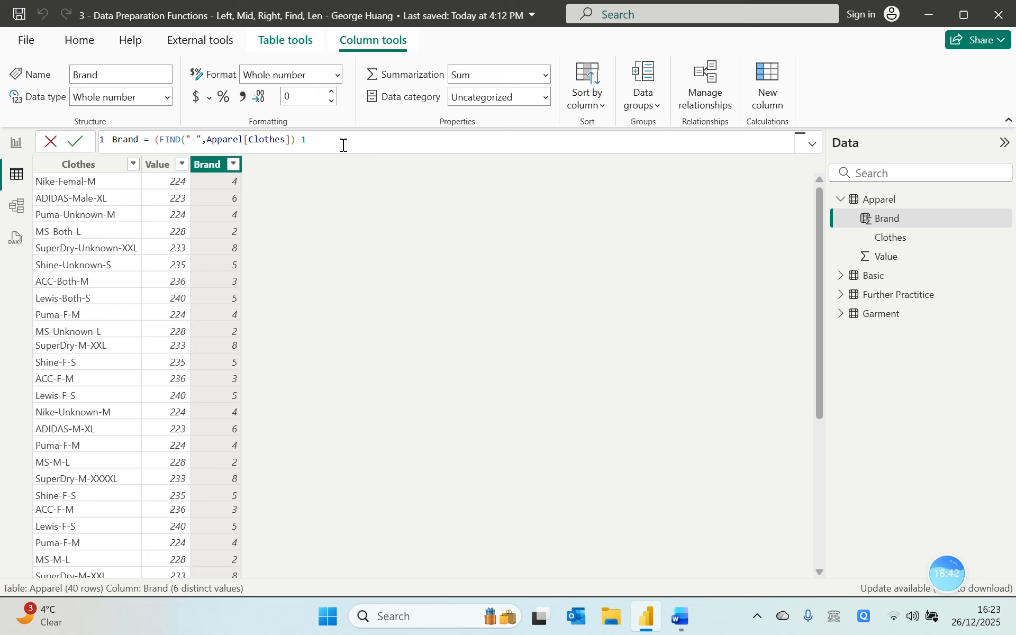
pyautogui.write(')')
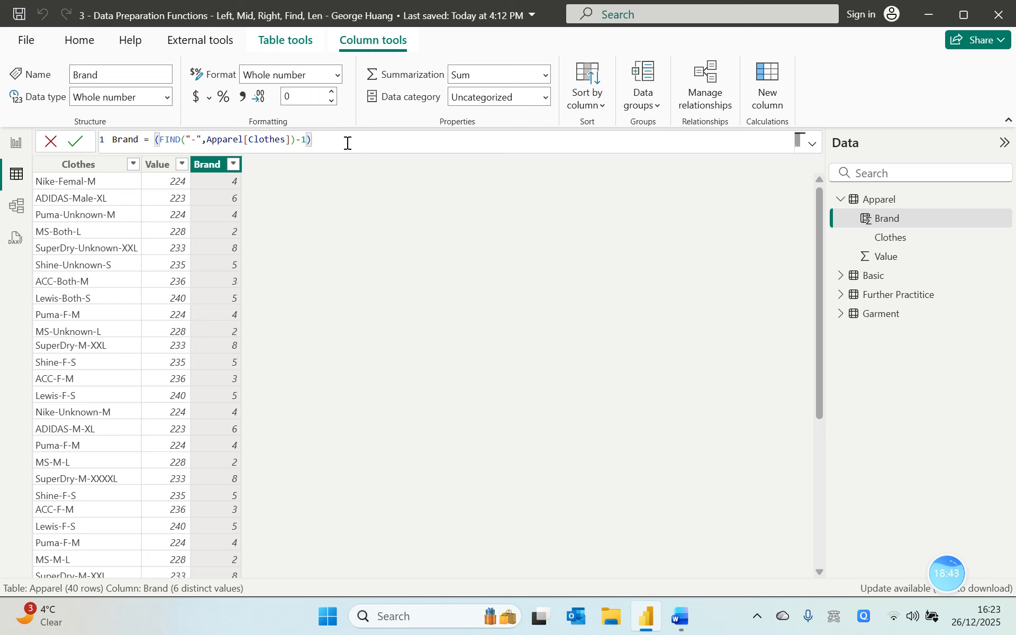
pyautogui.click(153, 140)
pyautogui.hotkey('shift', 'Return')
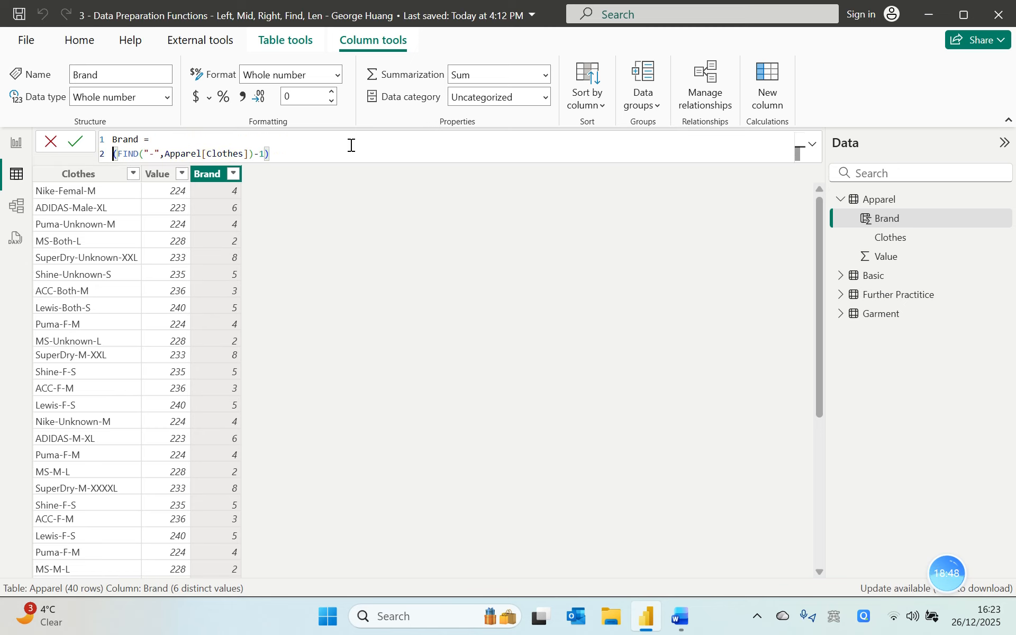
# Wrap the Brand expression in LEFT on Apparel[Clothes], giving LEFT(Apparel[Clothes],(FIND("-",Apparel[Clothes])-1)).
pyautogui.click(354, 143)
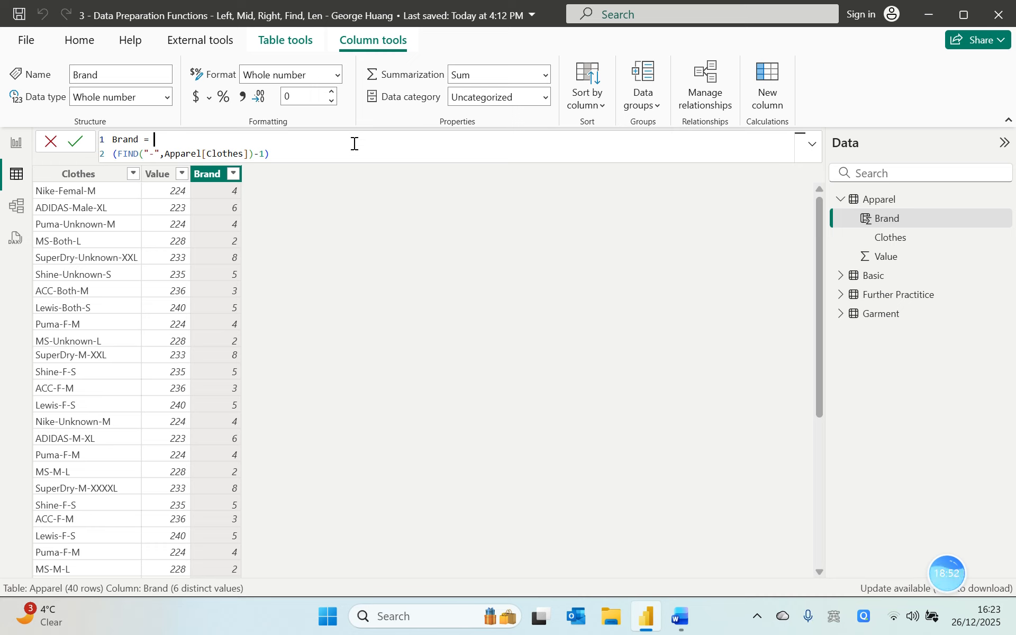
pyautogui.write('left')
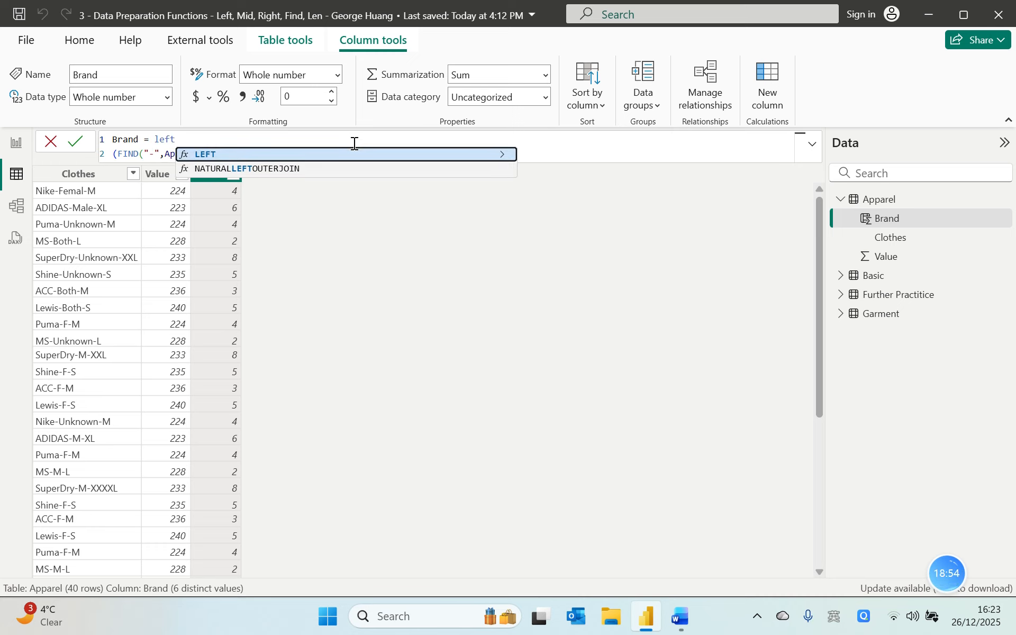
pyautogui.press('Tab')
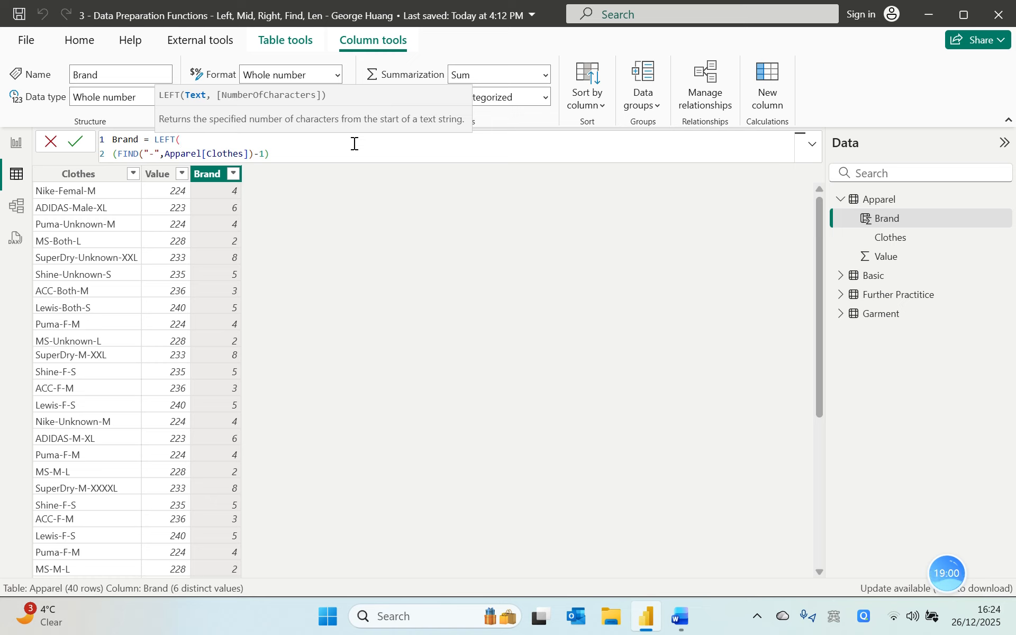
pyautogui.write('cloth')
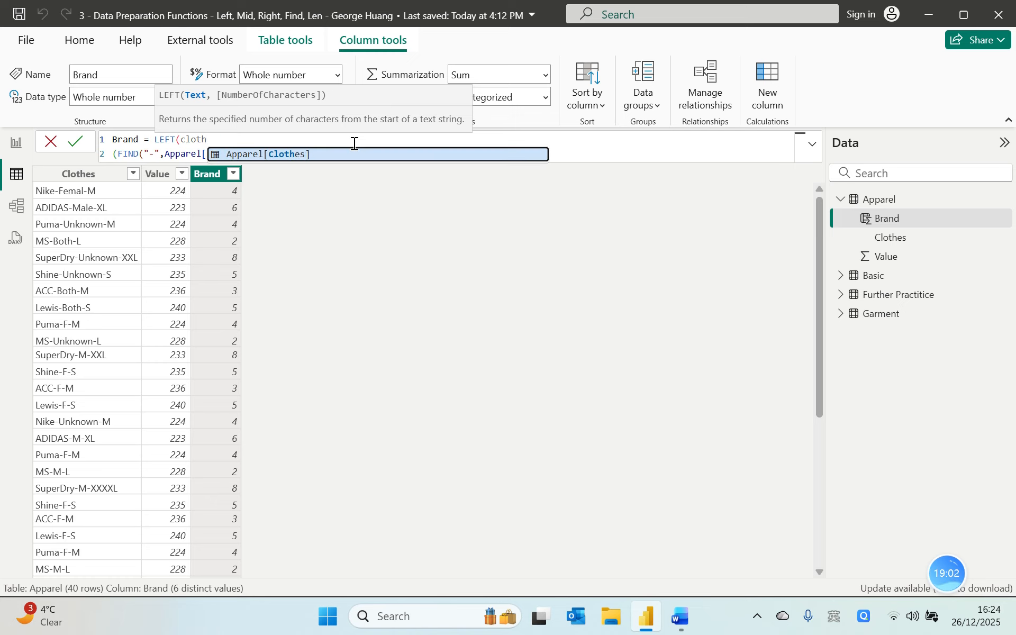
pyautogui.press('Tab')
pyautogui.write(',')
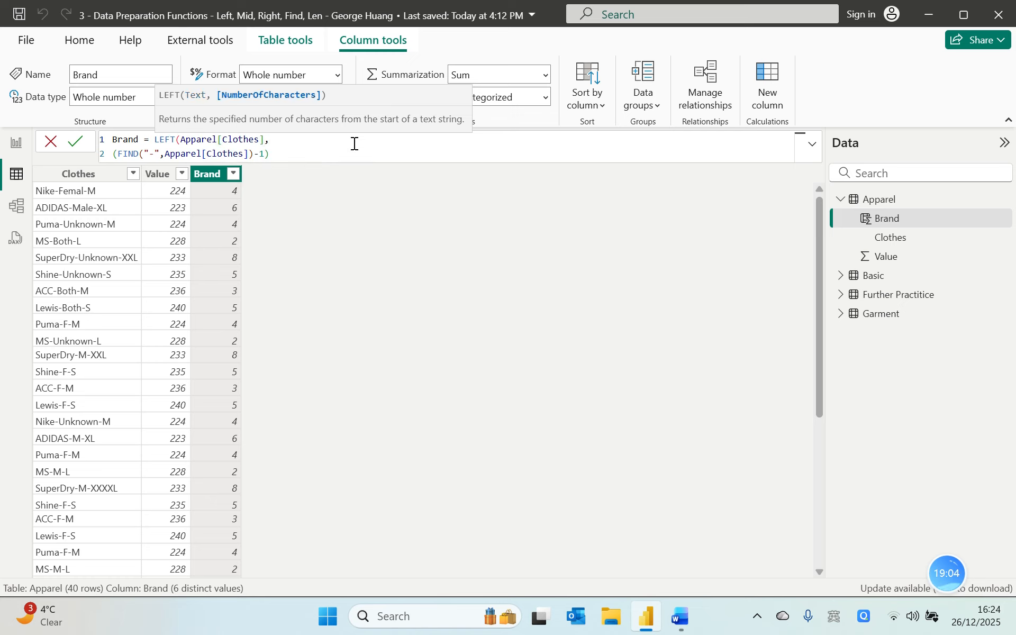
pyautogui.write(')')
pyautogui.press('Return')
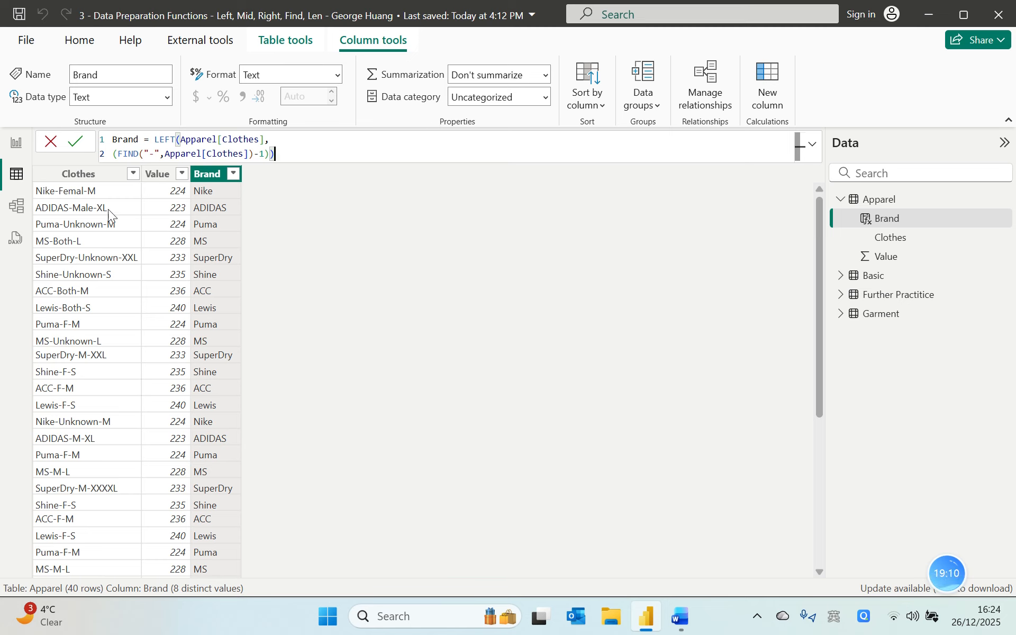
# Add a calculated column named Genda to the Apparel table with the formula FIND("-",Apparel[Clothes]).
pyautogui.click(87, 180)
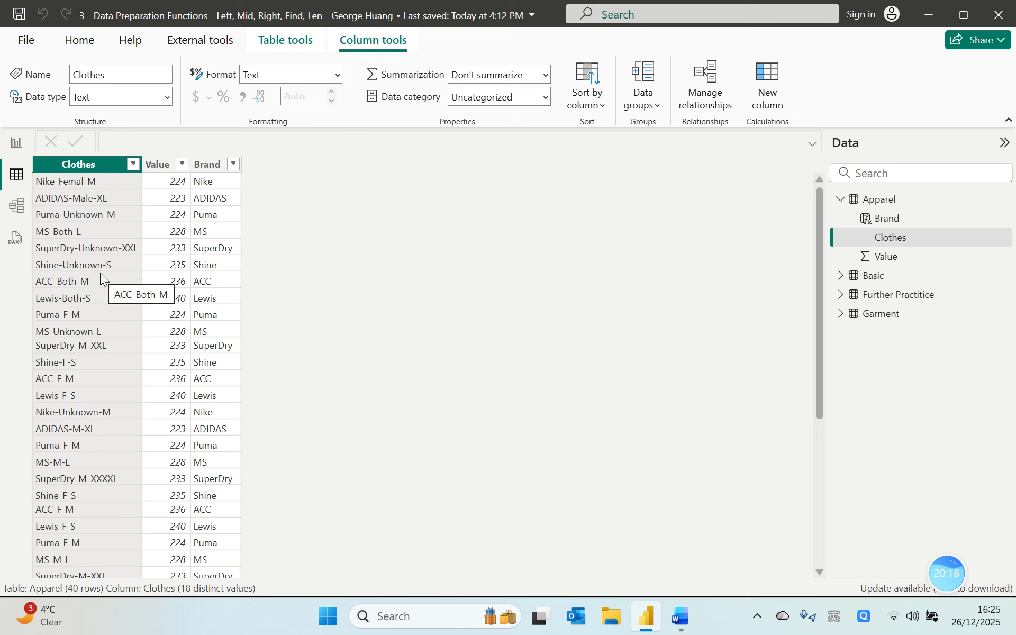
pyautogui.click(776, 69)
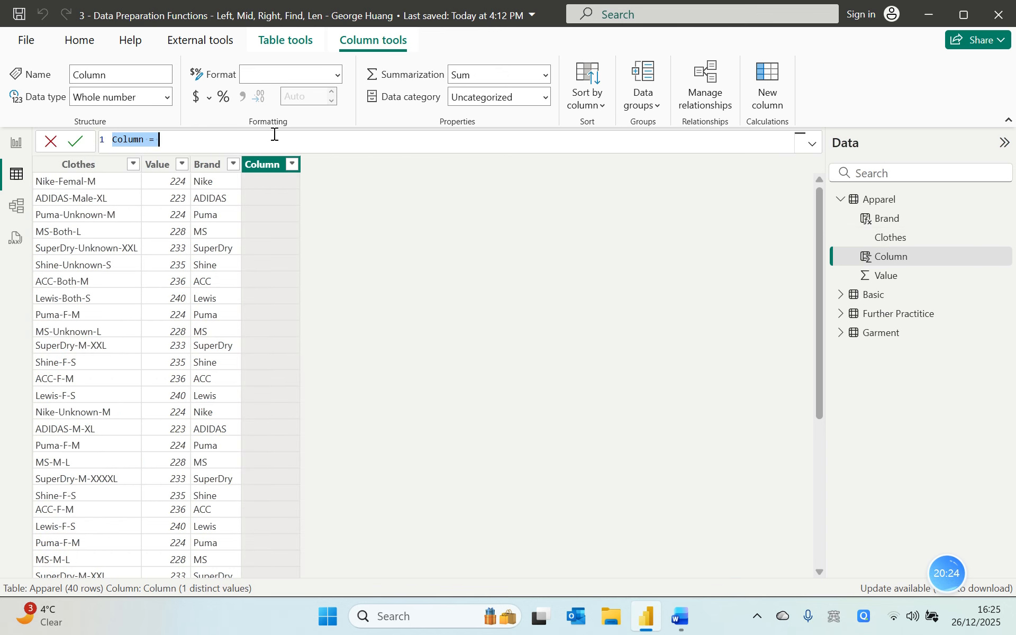
pyautogui.write('Ge')
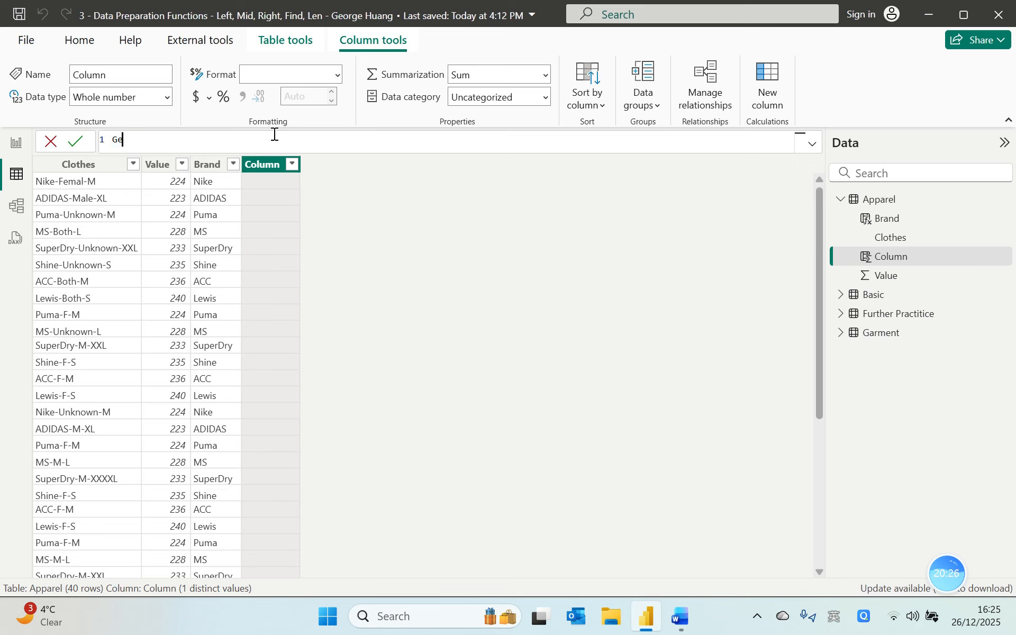
pyautogui.write('nda = find')
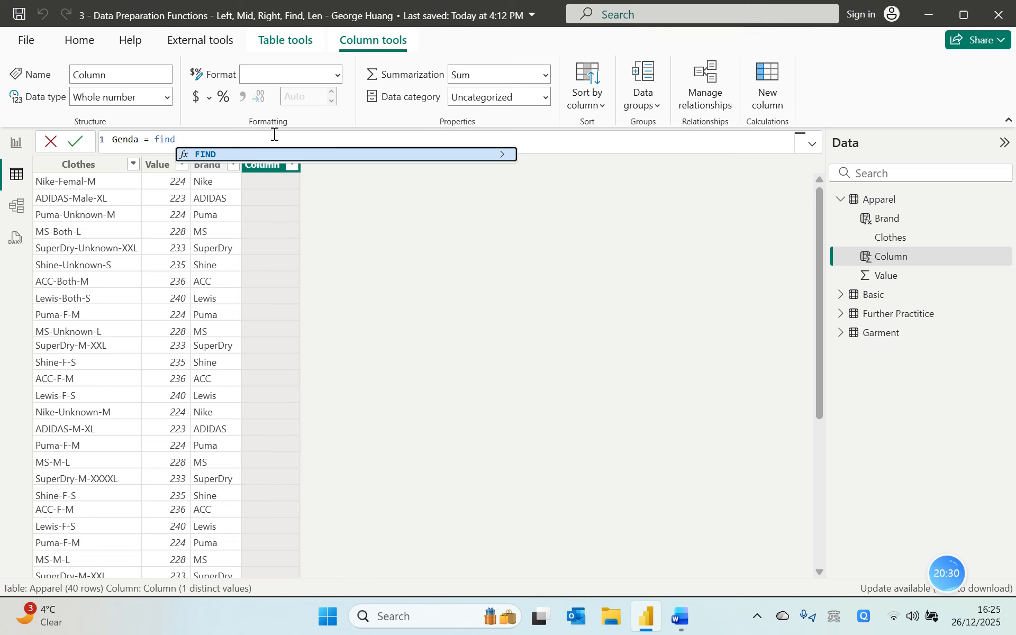
pyautogui.press('Tab')
pyautogui.write('"')
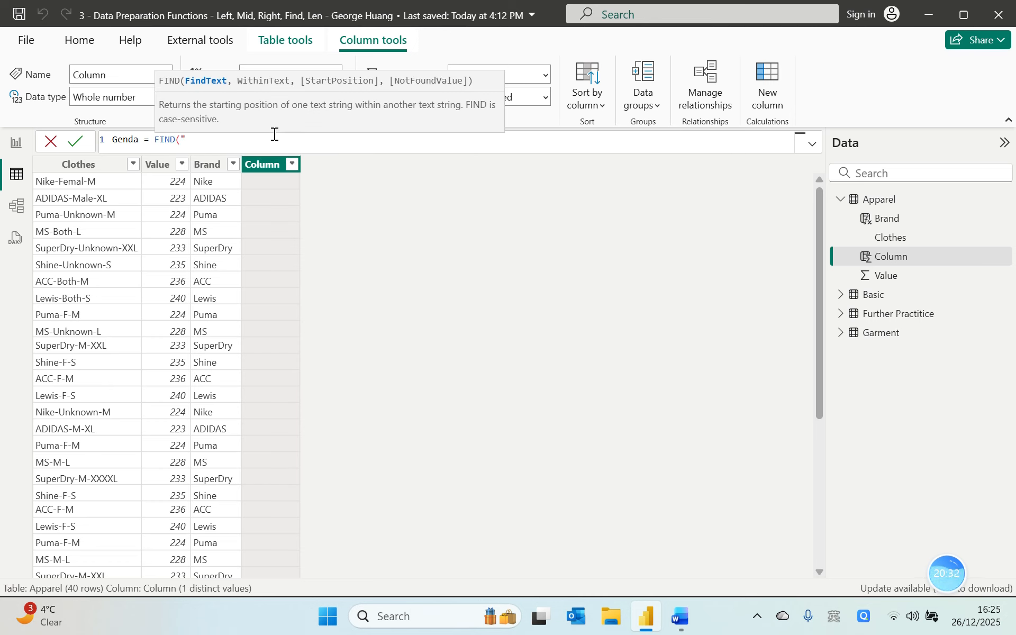
pyautogui.write('-')
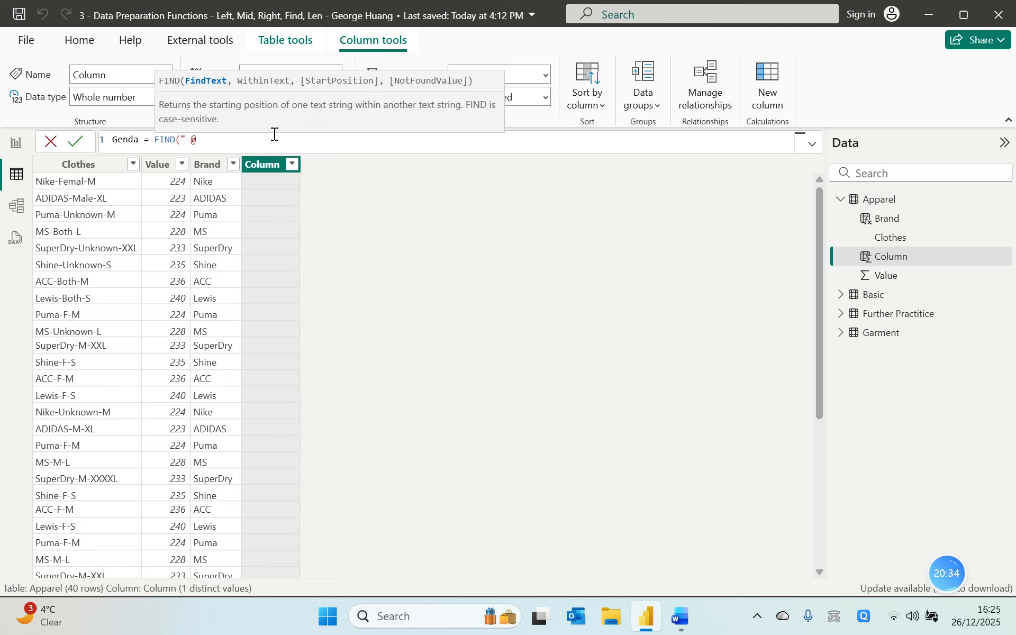
pyautogui.write('",')
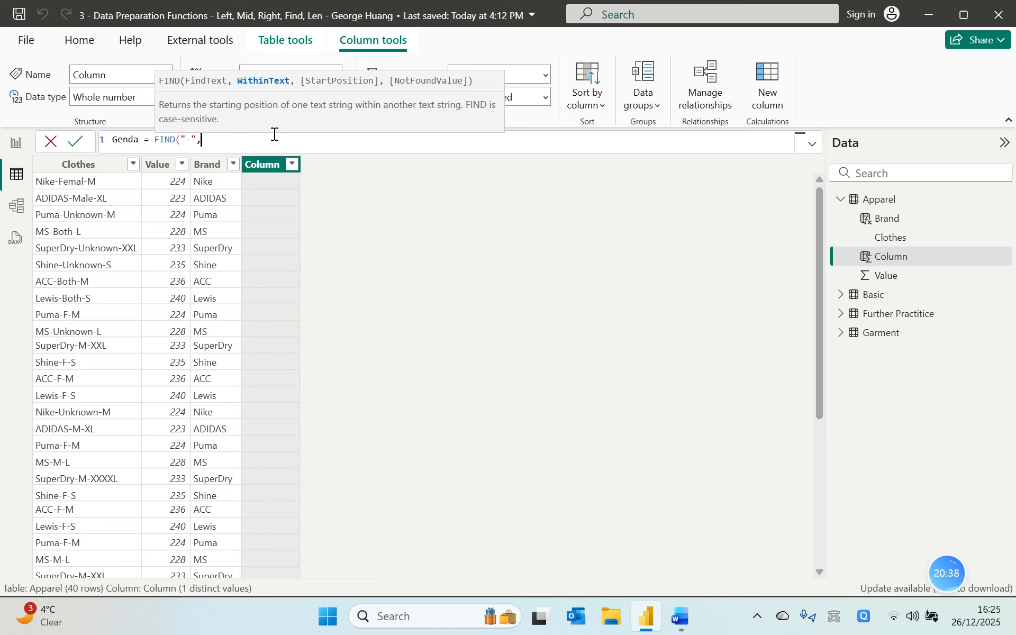
pyautogui.write('clot')
pyautogui.press('Tab')
pyautogui.write(')')
pyautogui.press('Return')
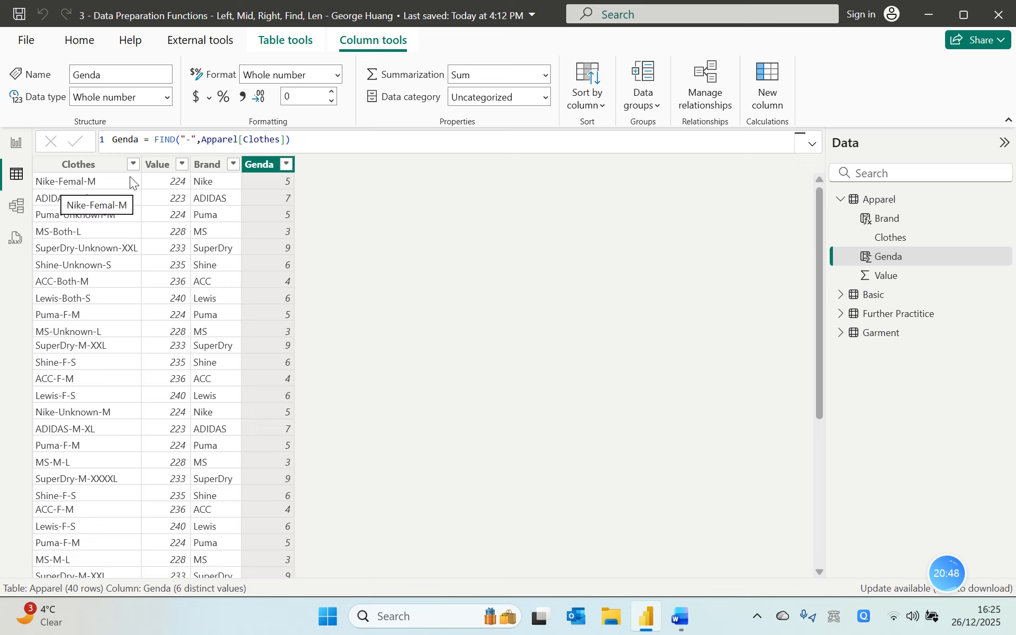
# Enclose the Genda column's FIND expression in parentheses and apply the formula.
pyautogui.doubleClick(159, 141)
pyautogui.write('(')
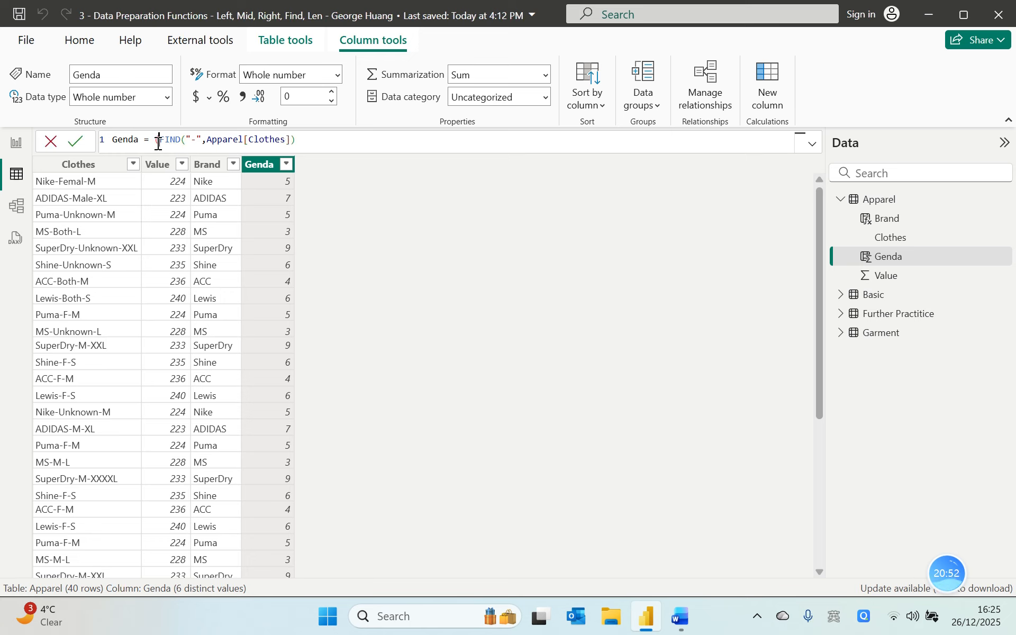
pyautogui.click(323, 139)
pyautogui.write(')')
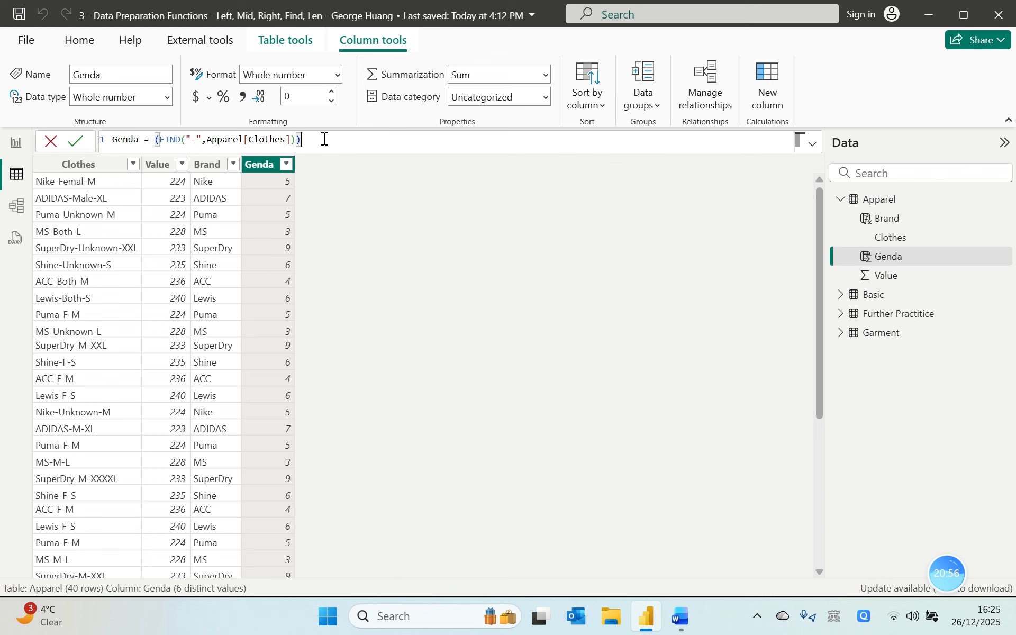
pyautogui.press('Return')
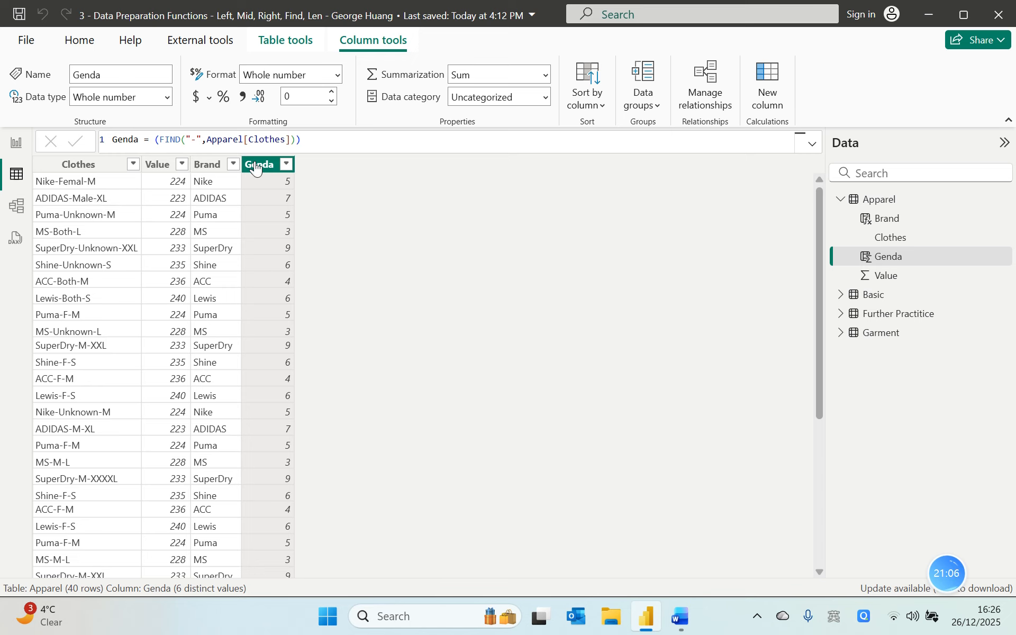
# Add 1 to the FIND result inside the Genda formula's outer parentheses, giving (FIND("-",Apparel[Clothes])+1).
pyautogui.click(297, 140)
pyautogui.write('+')
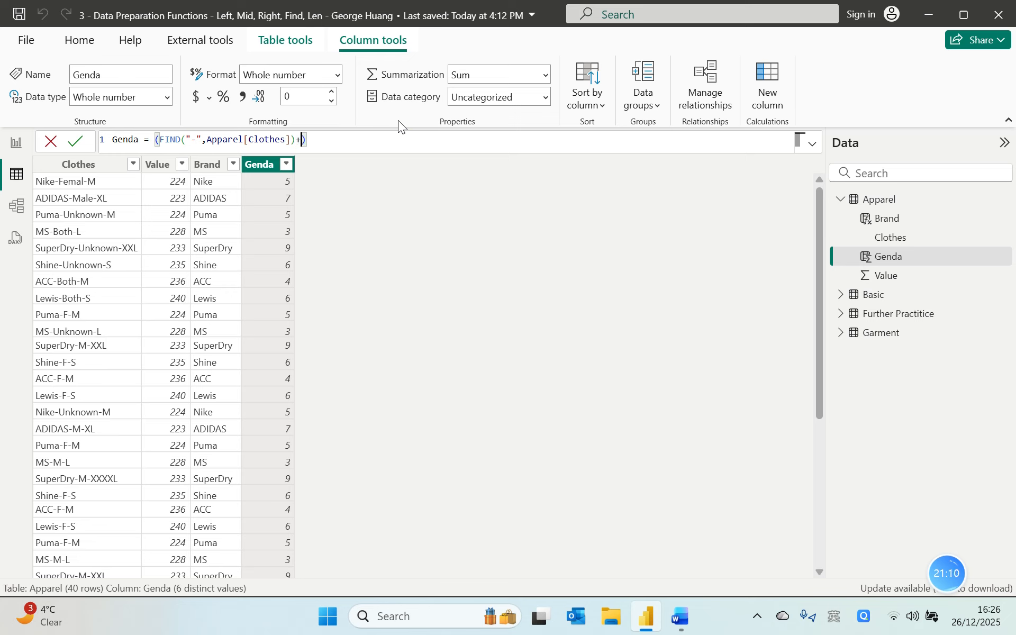
pyautogui.write('1')
pyautogui.click(320, 139)
pyautogui.press('Return')
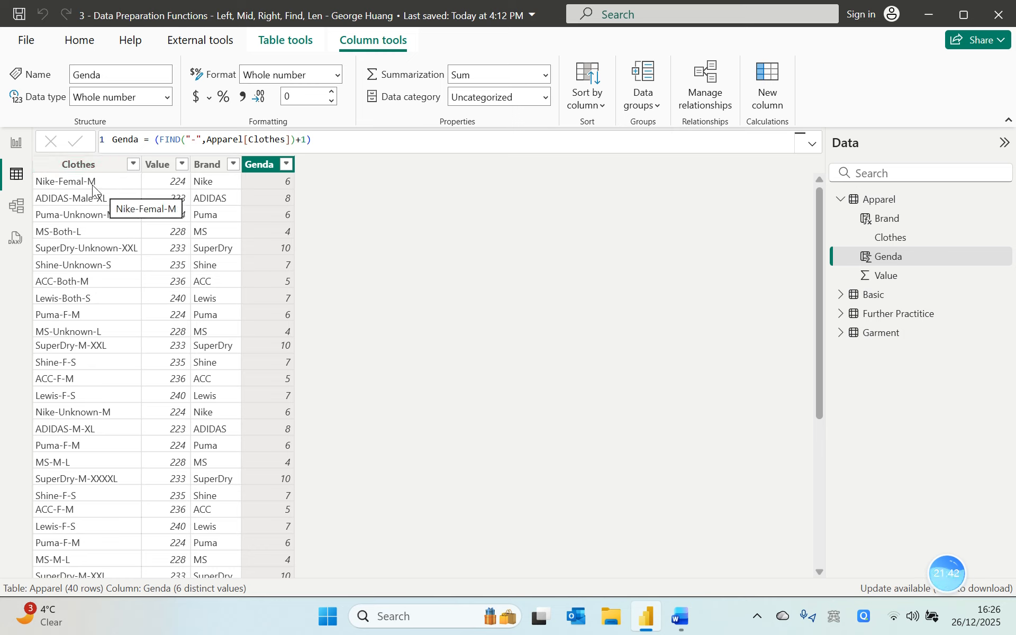
# Nest the Genda expression as the start position of an outer FIND, giving FIND("-",Apparel[Clothes],(FIND("-",Apparel[Clothes])+1)).
pyautogui.click(154, 139)
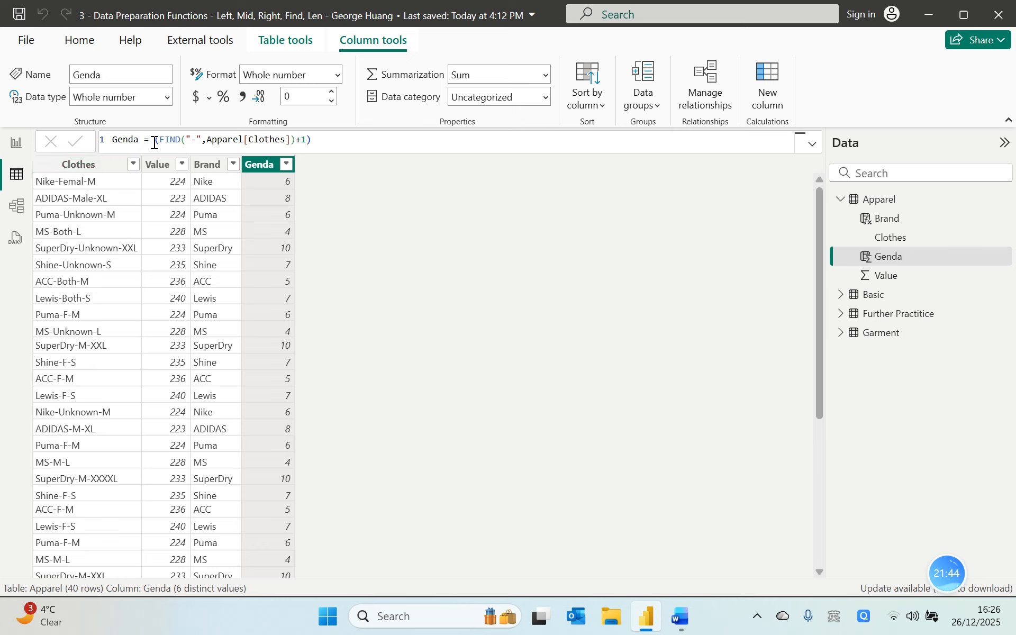
pyautogui.write('Find')
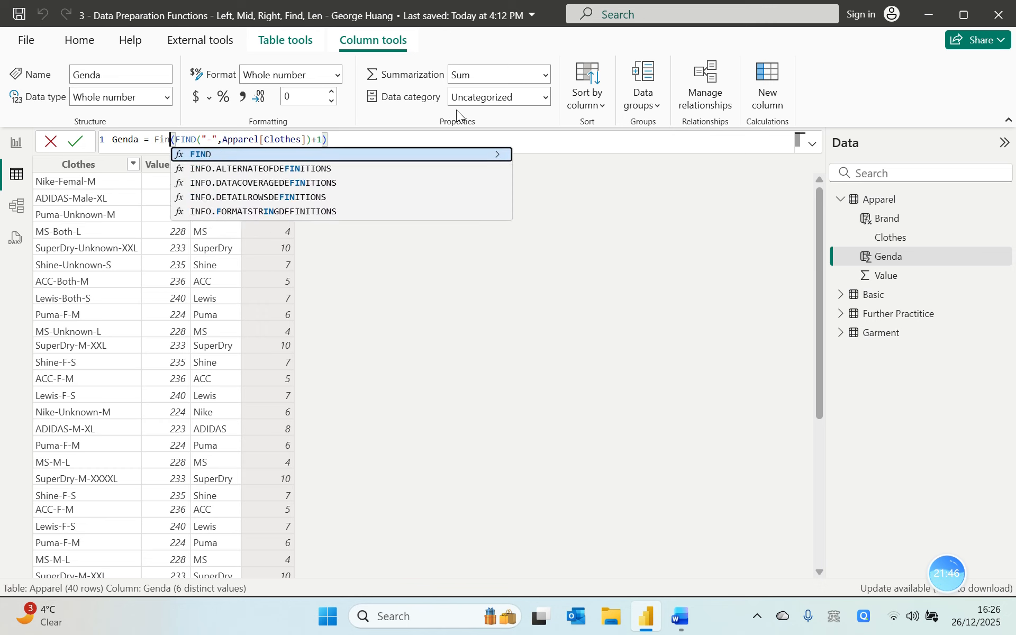
pyautogui.press('Tab')
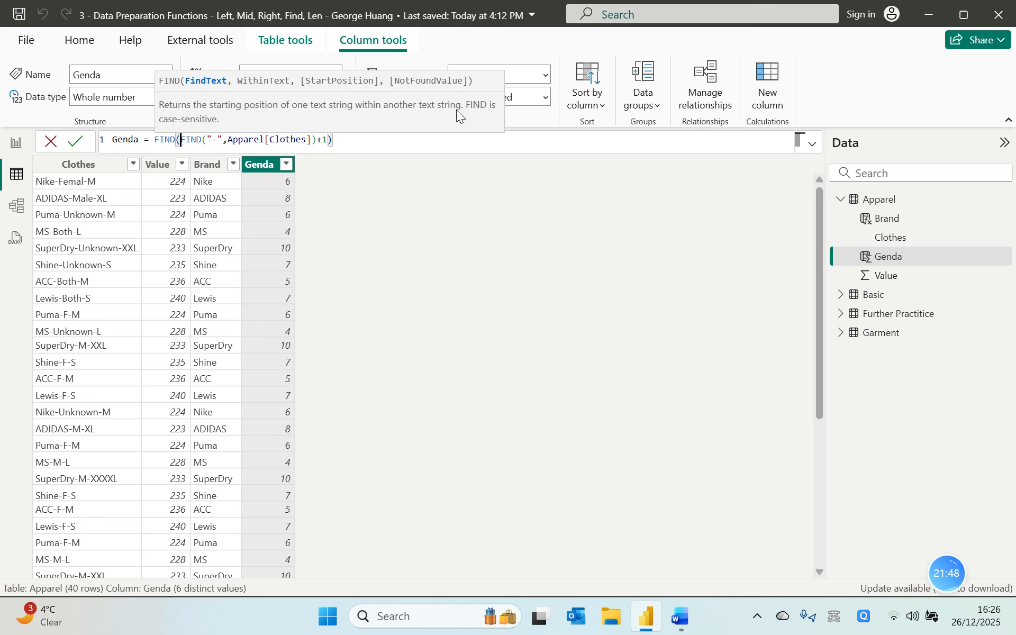
pyautogui.write('"-"')
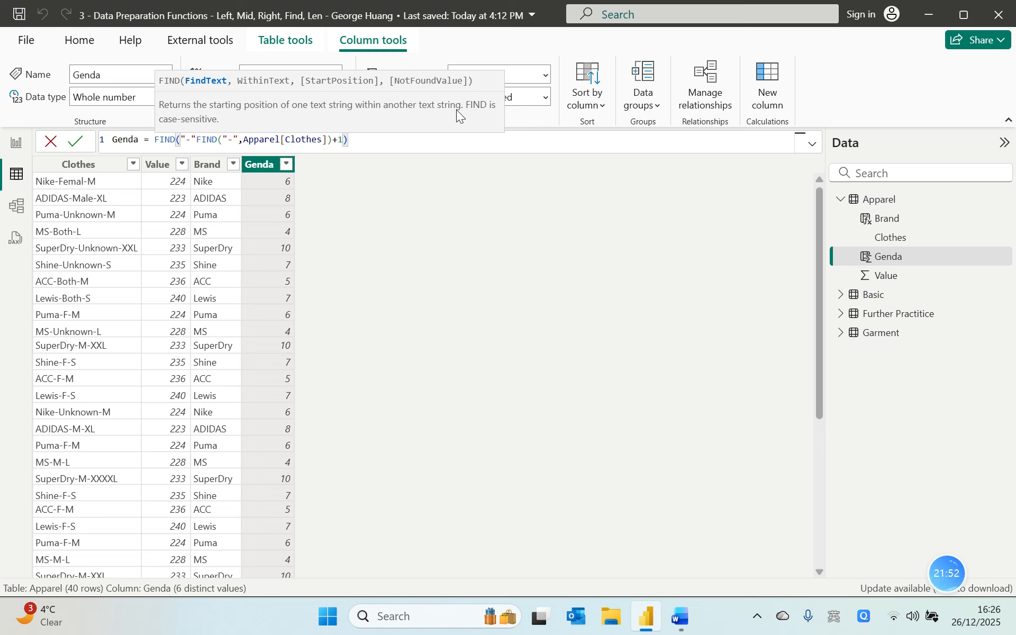
pyautogui.write(',')
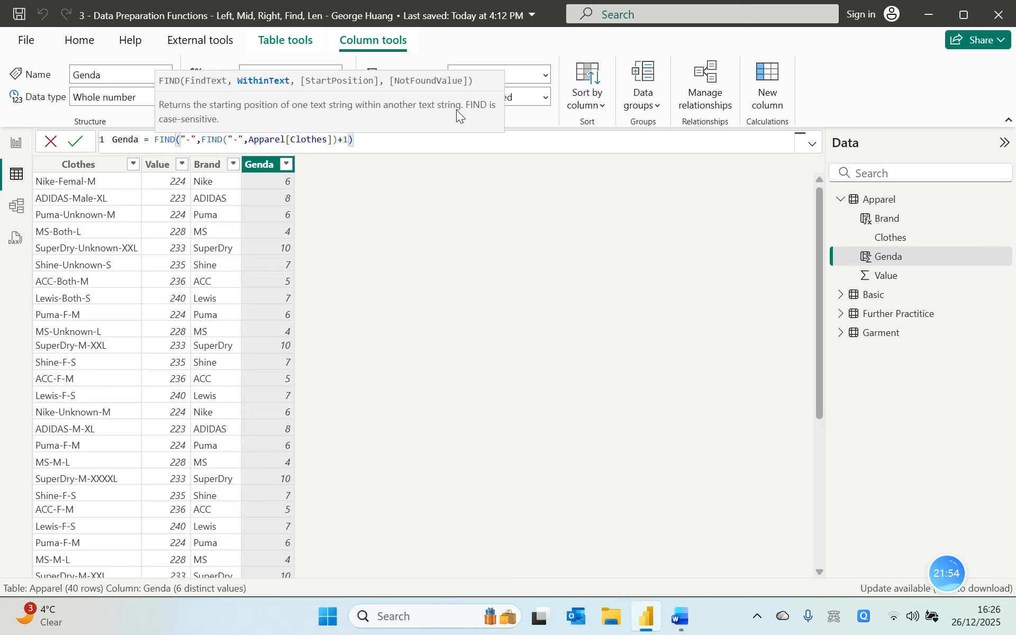
pyautogui.write('cloth')
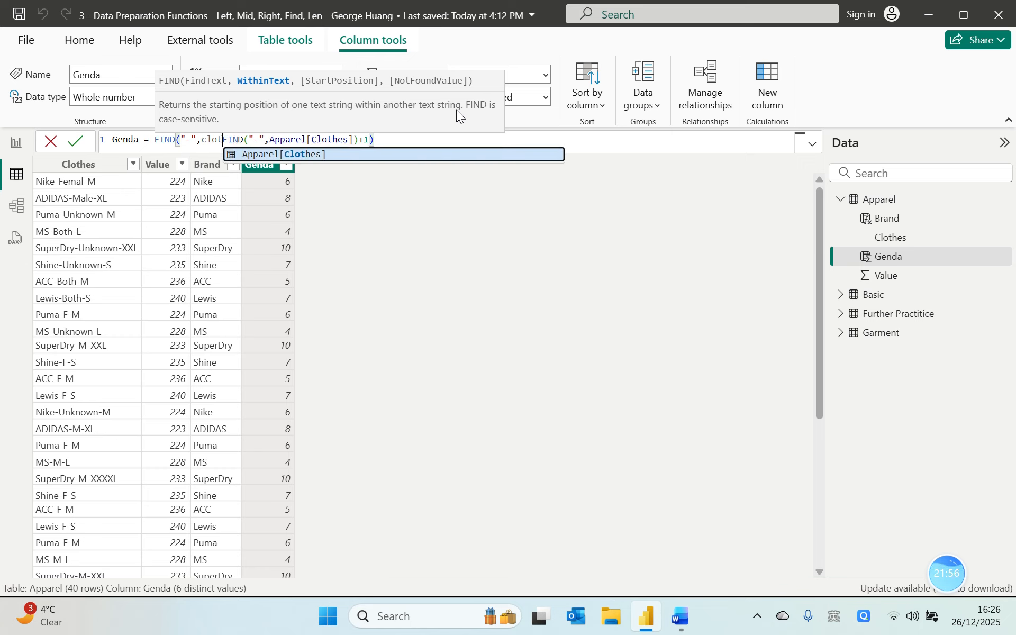
pyautogui.press('Tab')
pyautogui.write(',')
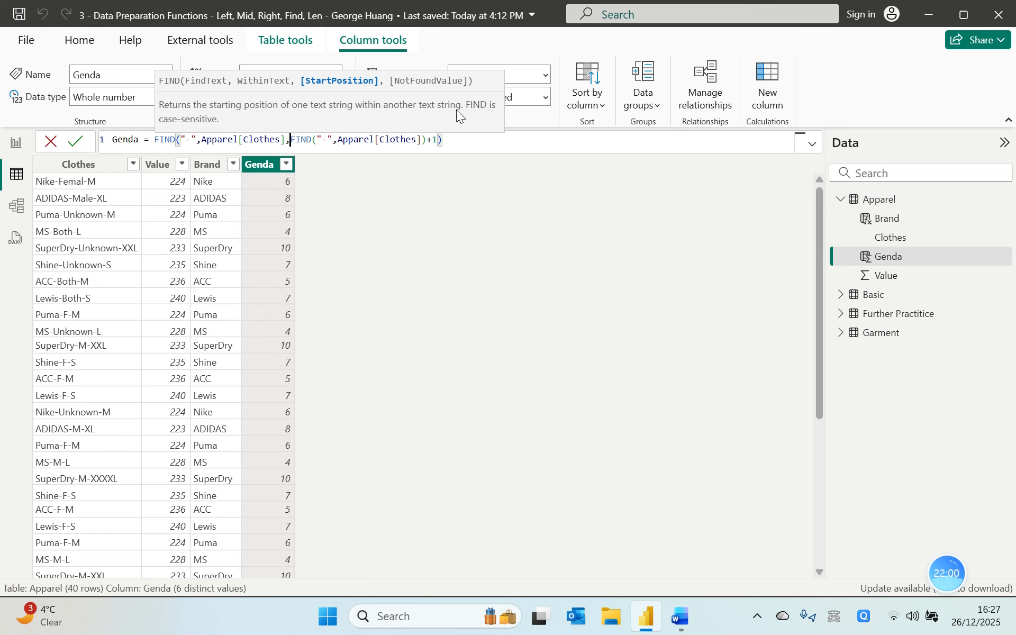
pyautogui.write('(')
pyautogui.click(471, 140)
pyautogui.write('))')
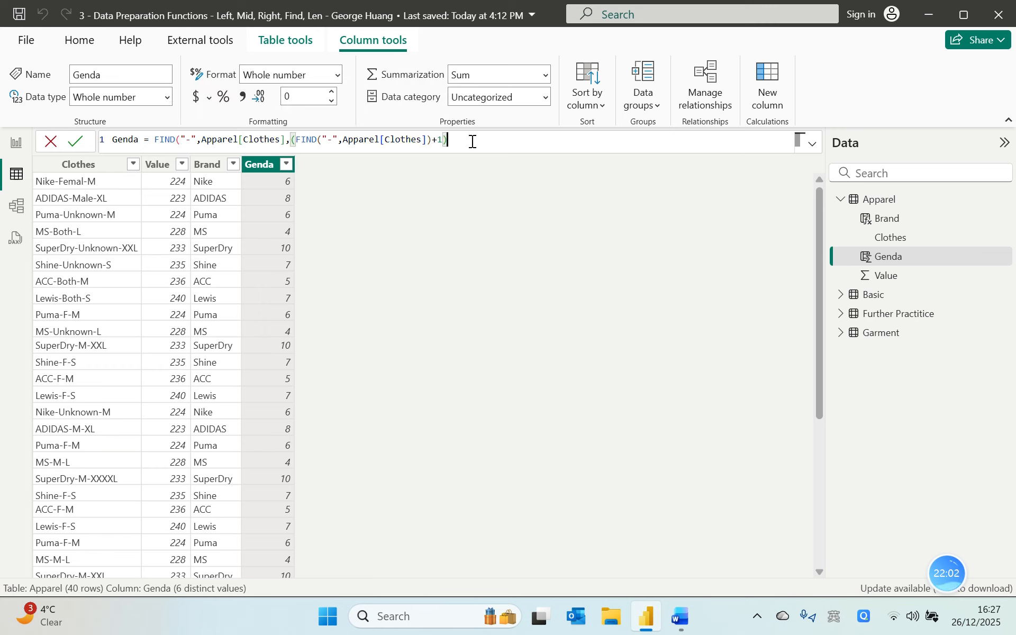
pyautogui.press('Return')
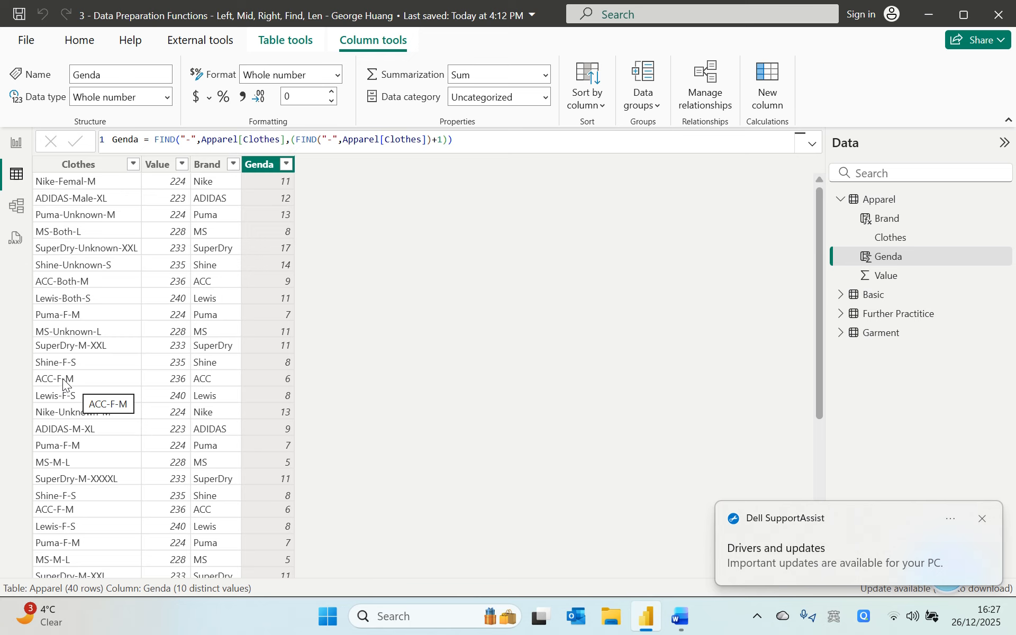
# Enclose the Genda column's entire nested FIND expression in an outer pair of parentheses and apply the formula.
pyautogui.click(154, 141)
pyautogui.doubleClick(155, 141)
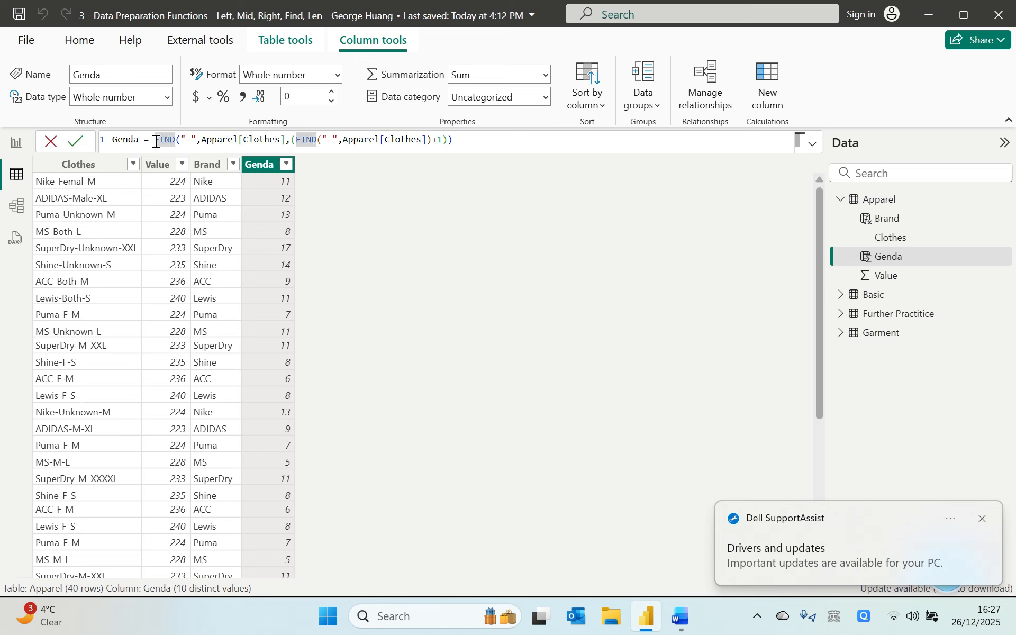
pyautogui.click(155, 141)
pyautogui.write('(')
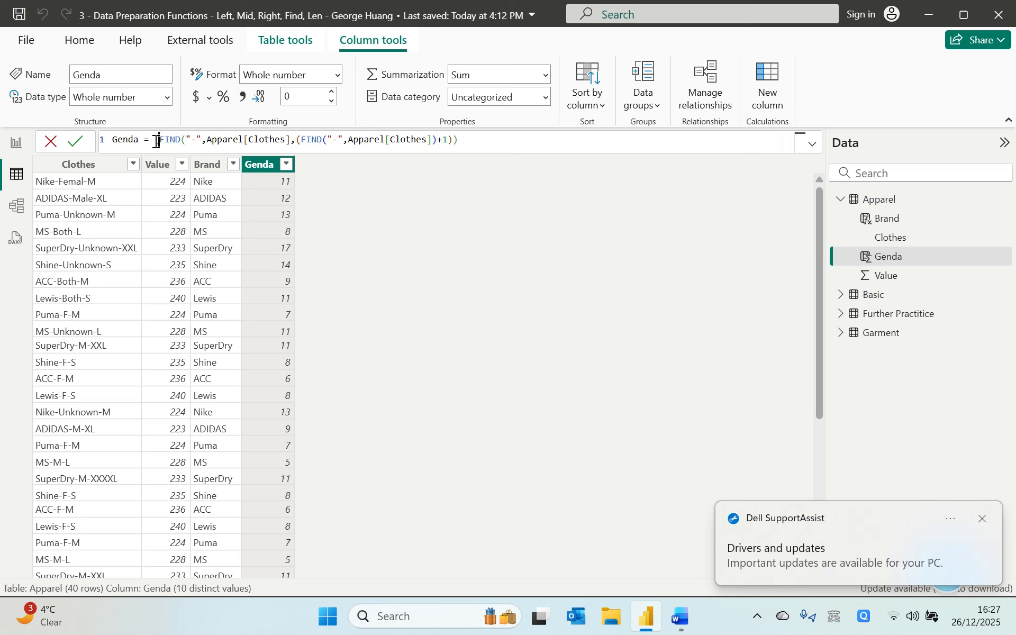
pyautogui.click(499, 148)
pyautogui.write(')')
pyautogui.press('Return')
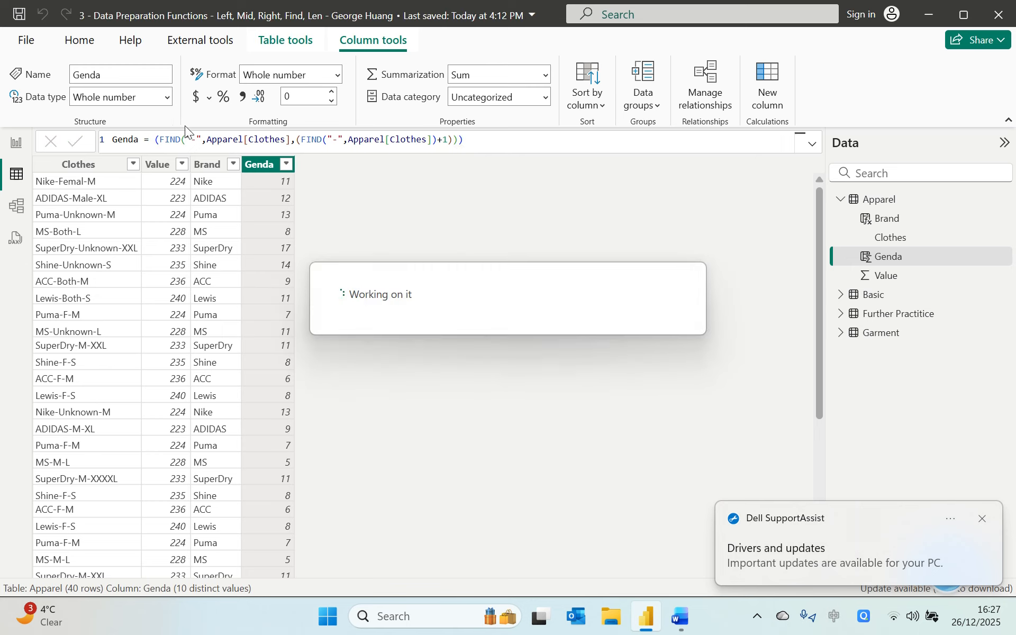
# Copy the whole Genda expression after the equals sign and paste it into the blank Word document.
pyautogui.click(492, 141)
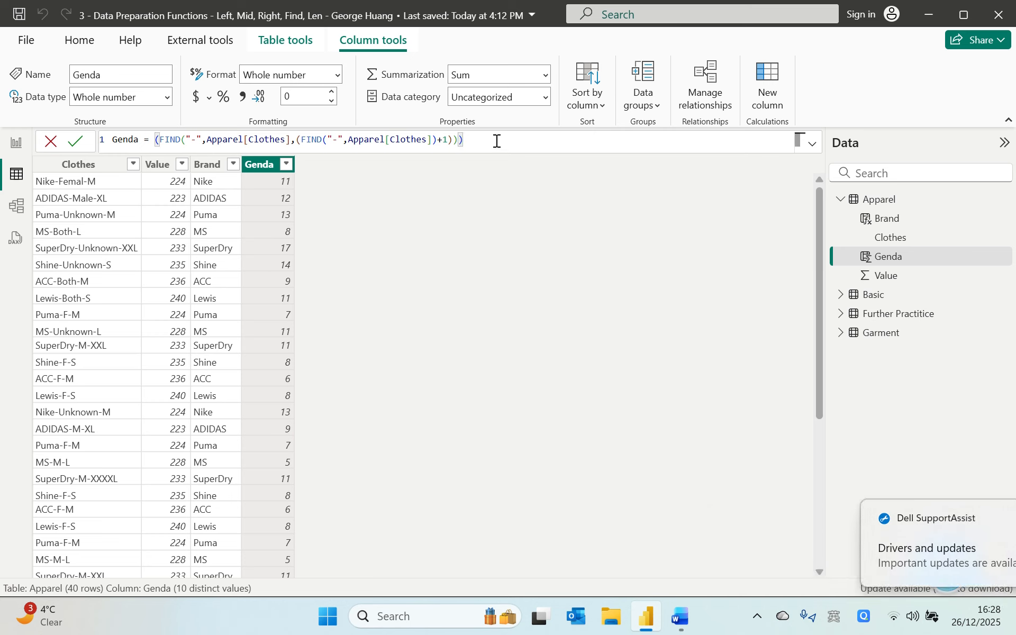
pyautogui.moveTo(465, 140); pyautogui.dragTo(154, 139)
pyautogui.hotkey('ctrl', 'c')
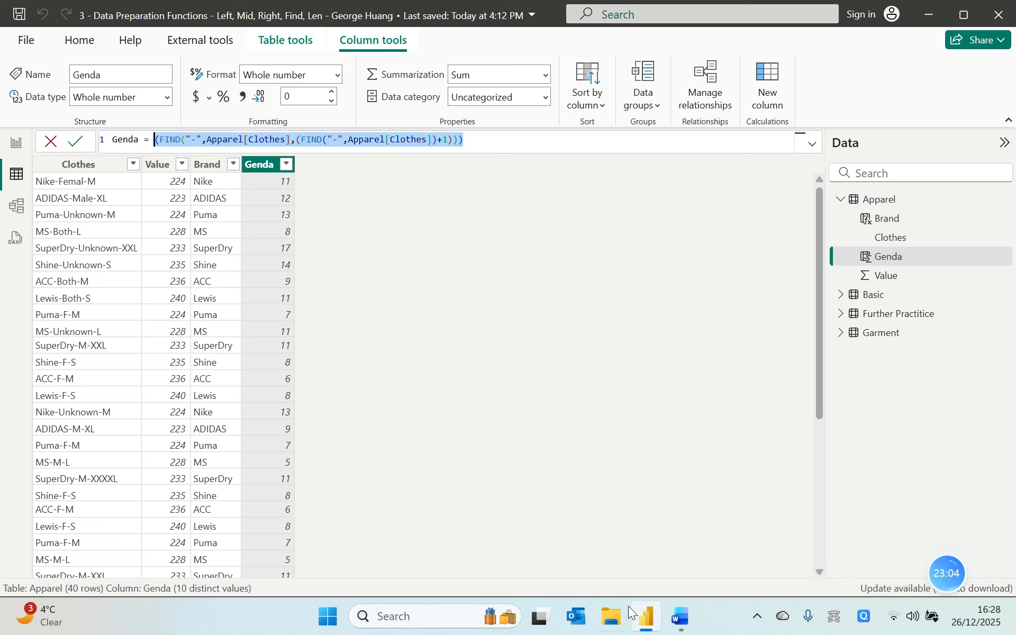
pyautogui.click(680, 617)
pyautogui.hotkey('ctrl', 'v')
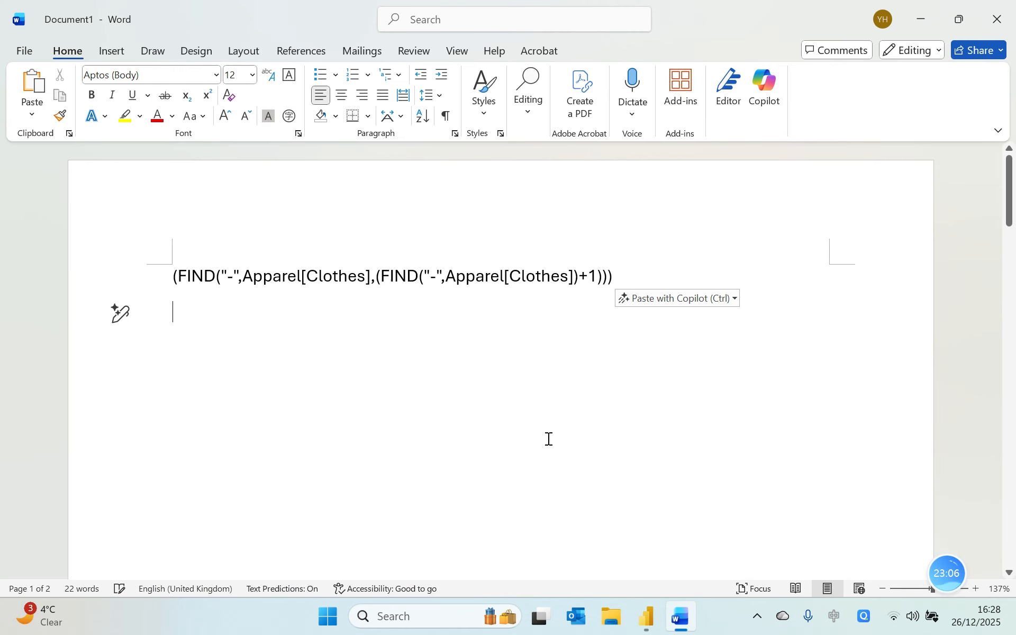
# Add the heading line "Position of the second -" above the pasted formula in the Word document.
pyautogui.click(169, 277)
pyautogui.press('Return')
pyautogui.press('Up')
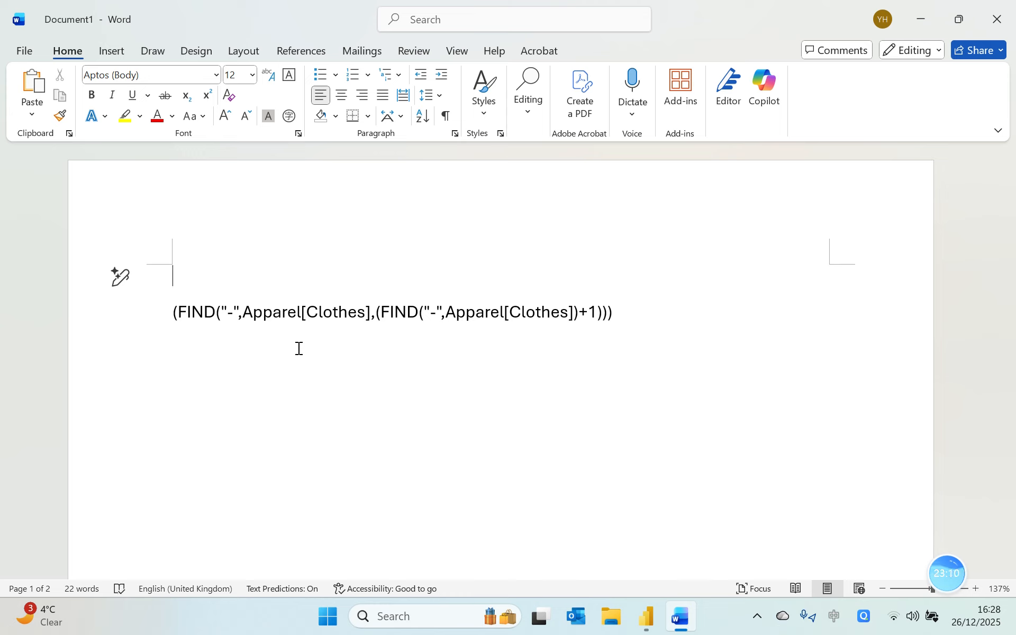
pyautogui.write('post')
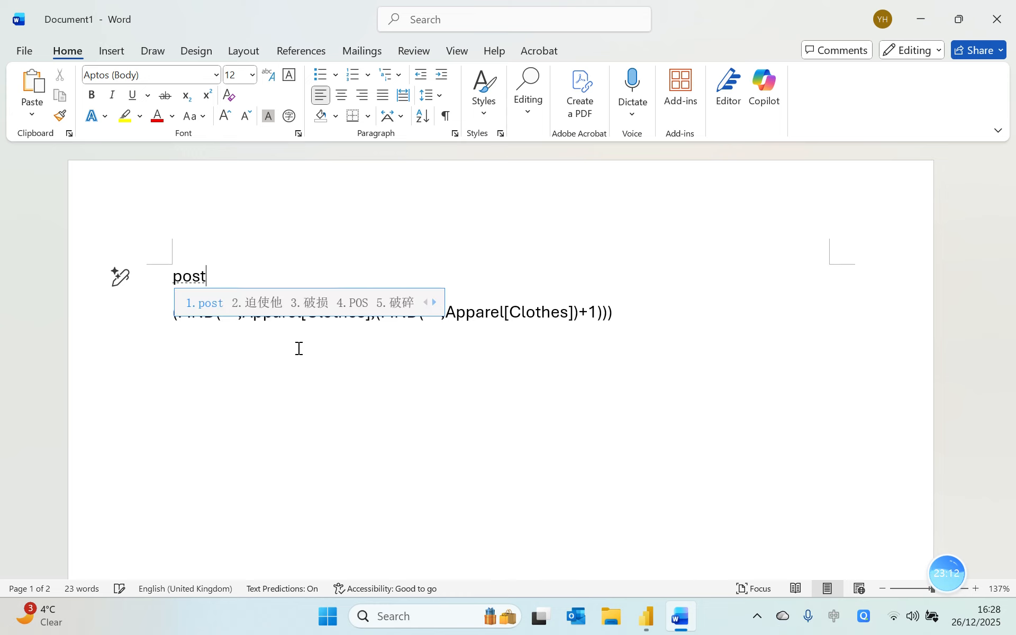
pyautogui.press('space')
pyautogui.write('ion of')
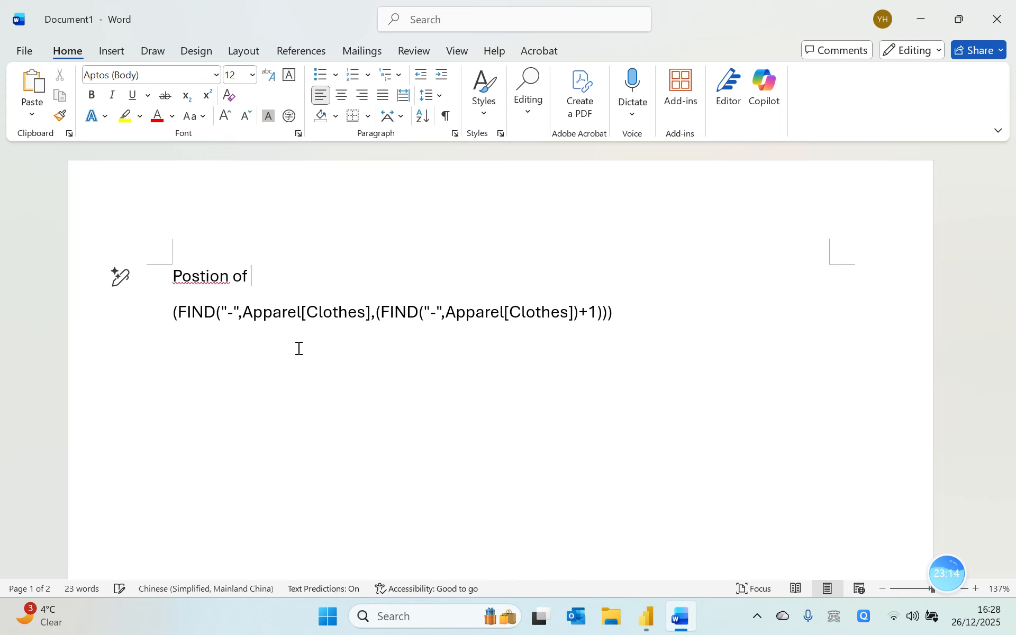
pyautogui.press('BackSpace')
pyautogui.press('BackSpace')
pyautogui.press('BackSpace')
pyautogui.press('BackSpace')
pyautogui.press('BackSpace')
pyautogui.press('BackSpace')
pyautogui.press('BackSpace')
pyautogui.write('itio')
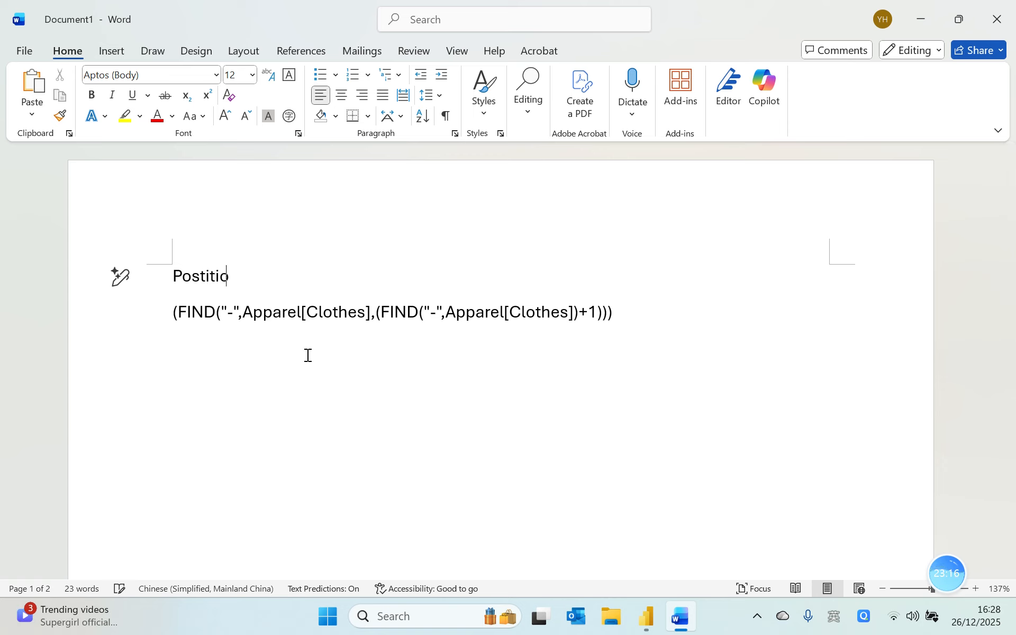
pyautogui.write('n of the se')
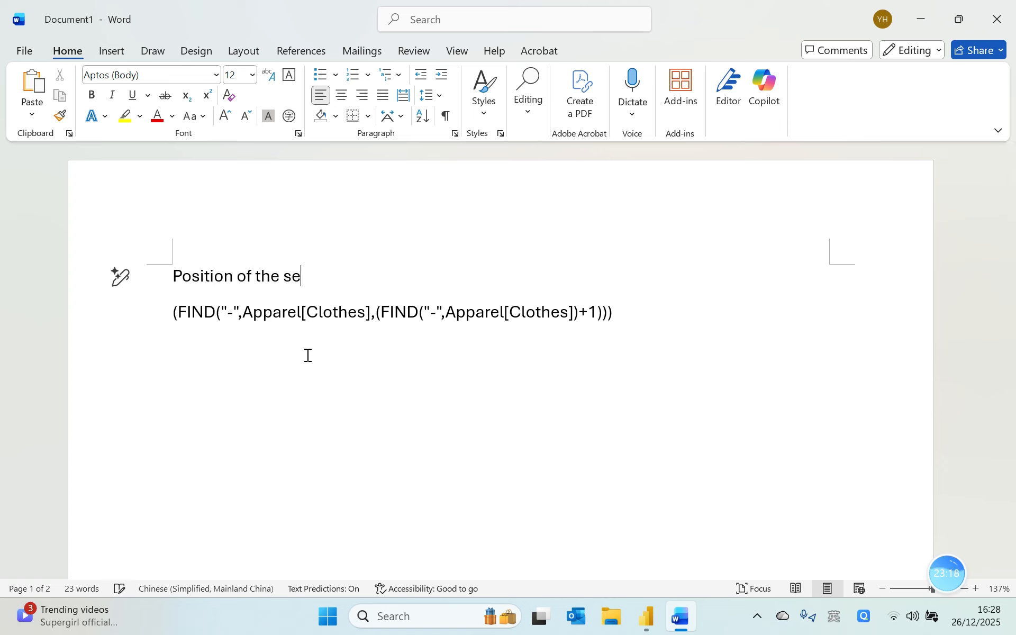
pyautogui.write('cond ')
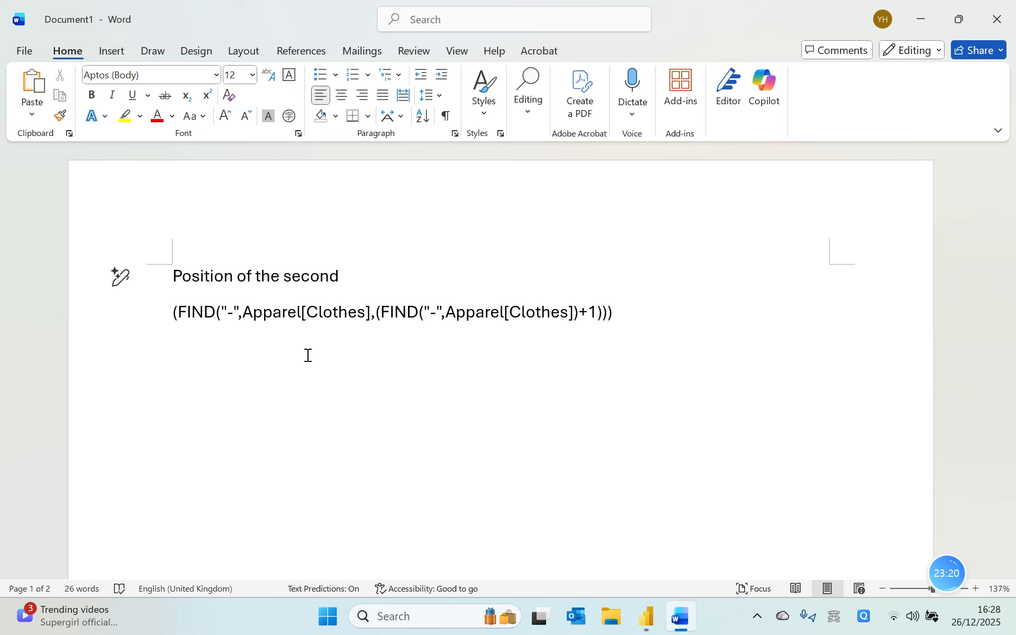
pyautogui.write('-')
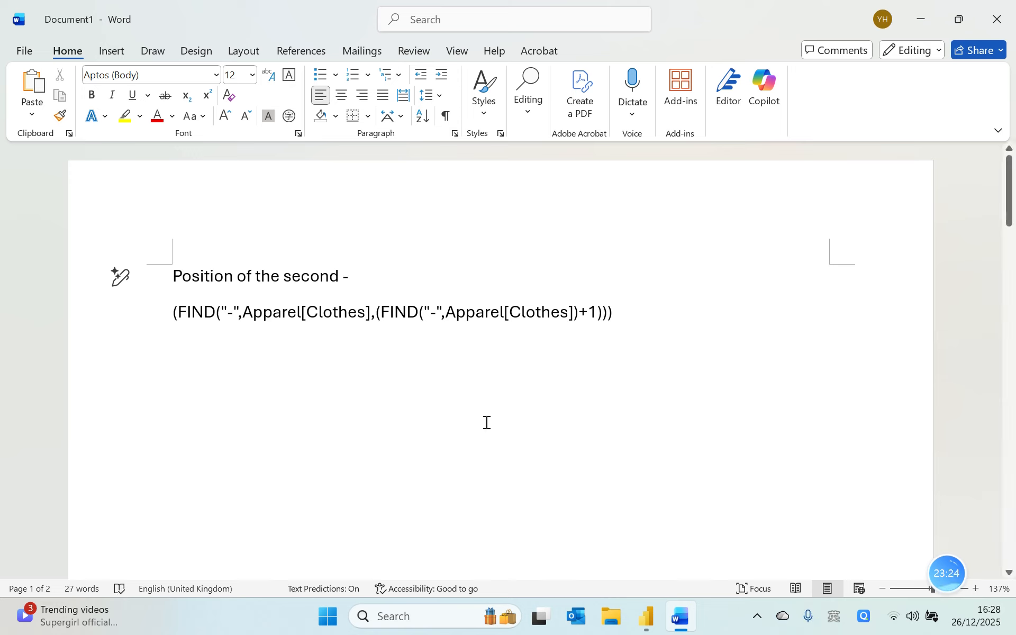
pyautogui.click(694, 365)
# Back in Power BI, subtract FIND("-",Apparel[Clothes]) from the end of the Genda formula and apply it.
pyautogui.click(646, 617)
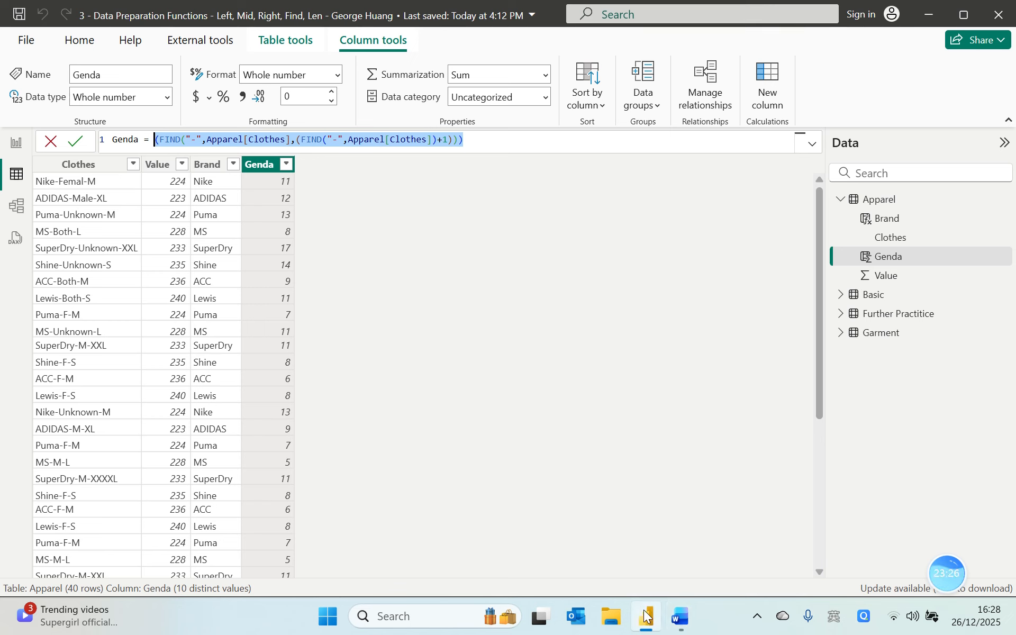
pyautogui.click(496, 143)
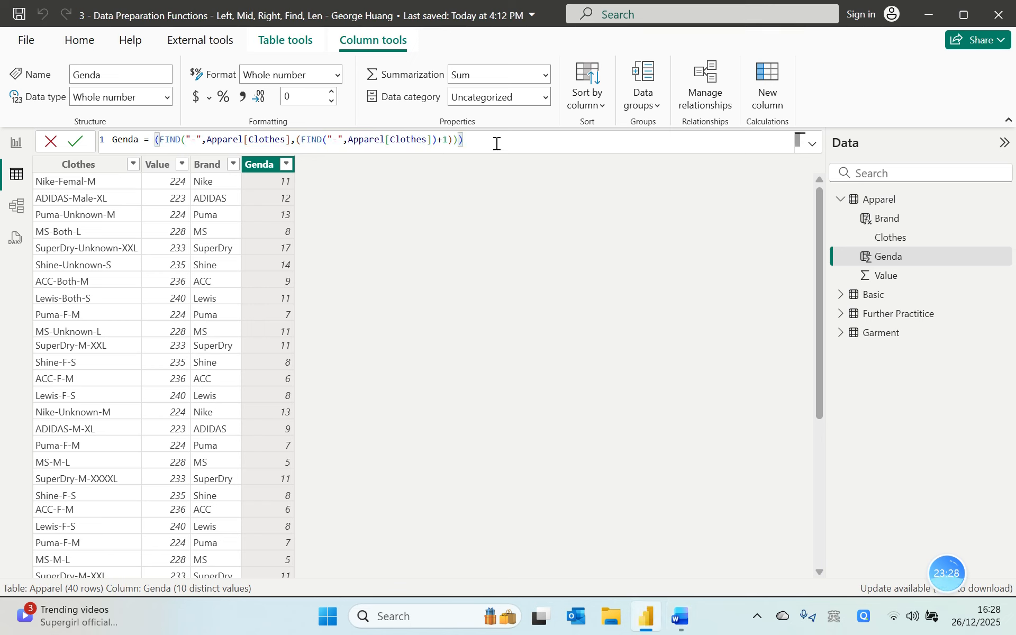
pyautogui.write('-')
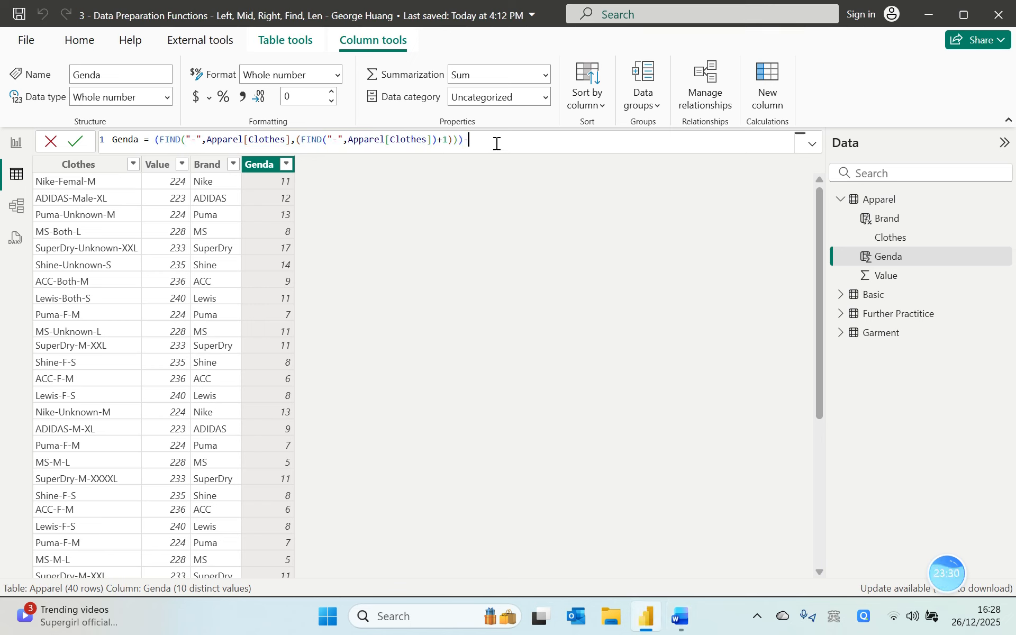
pyautogui.write('find')
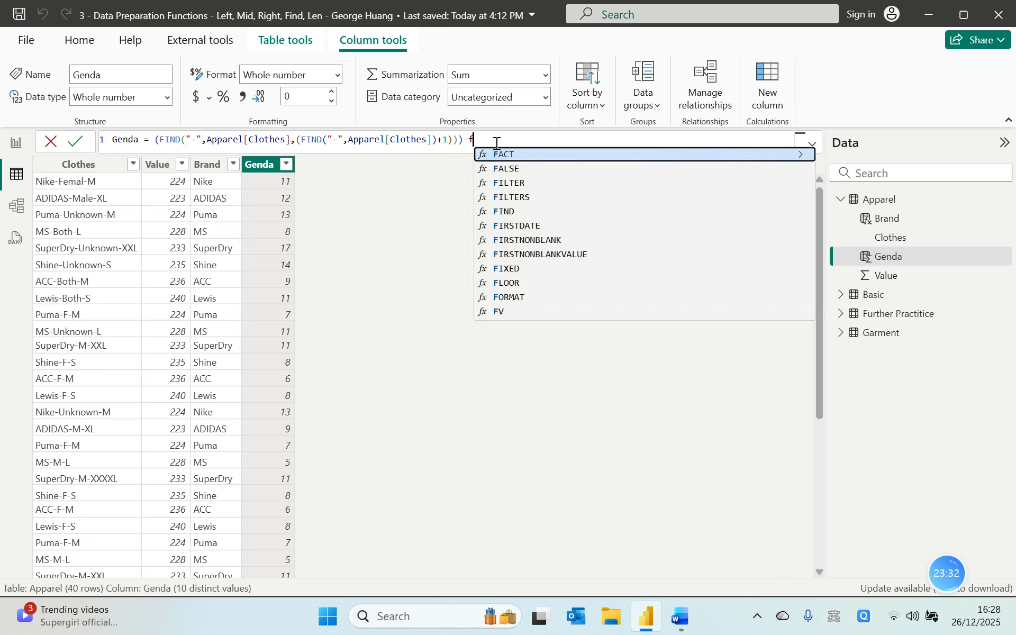
pyautogui.press('Tab')
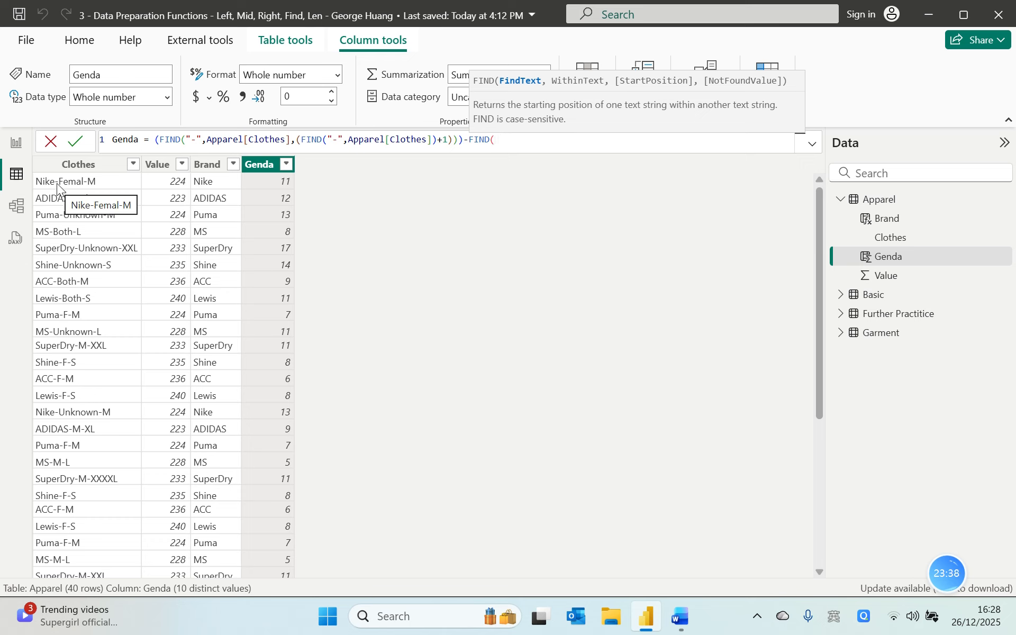
pyautogui.write('"')
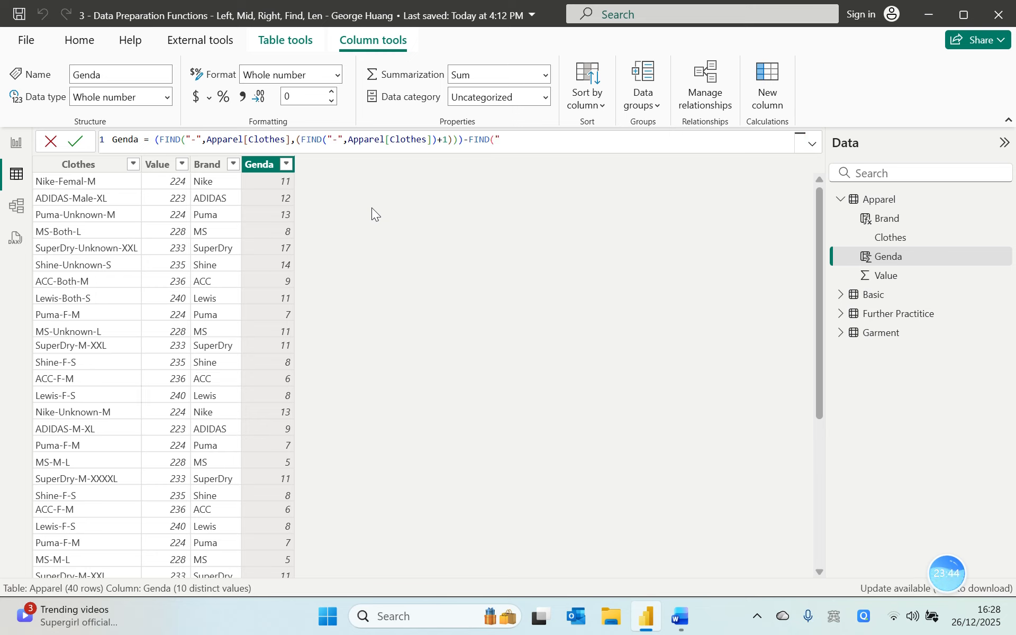
pyautogui.write('-",Apparel[Clothes]')
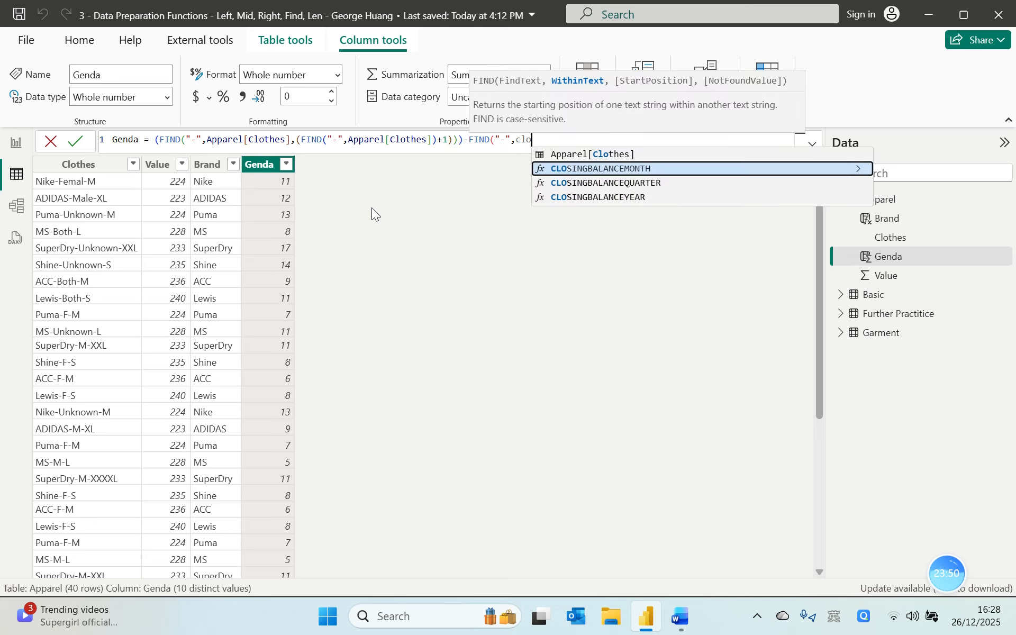
pyautogui.press('Tab')
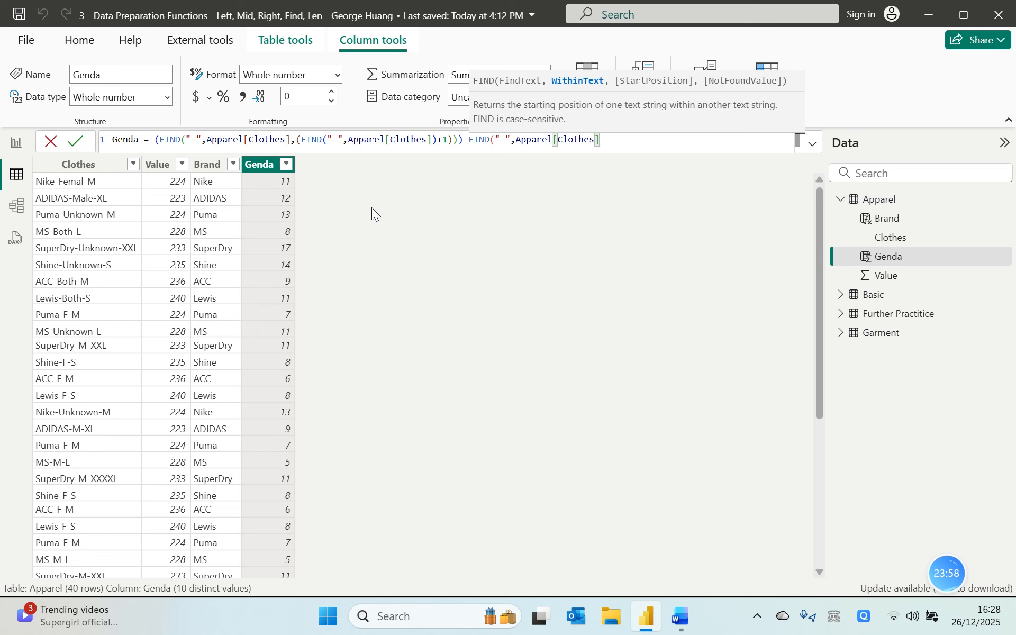
pyautogui.write(')')
pyautogui.press('Return')
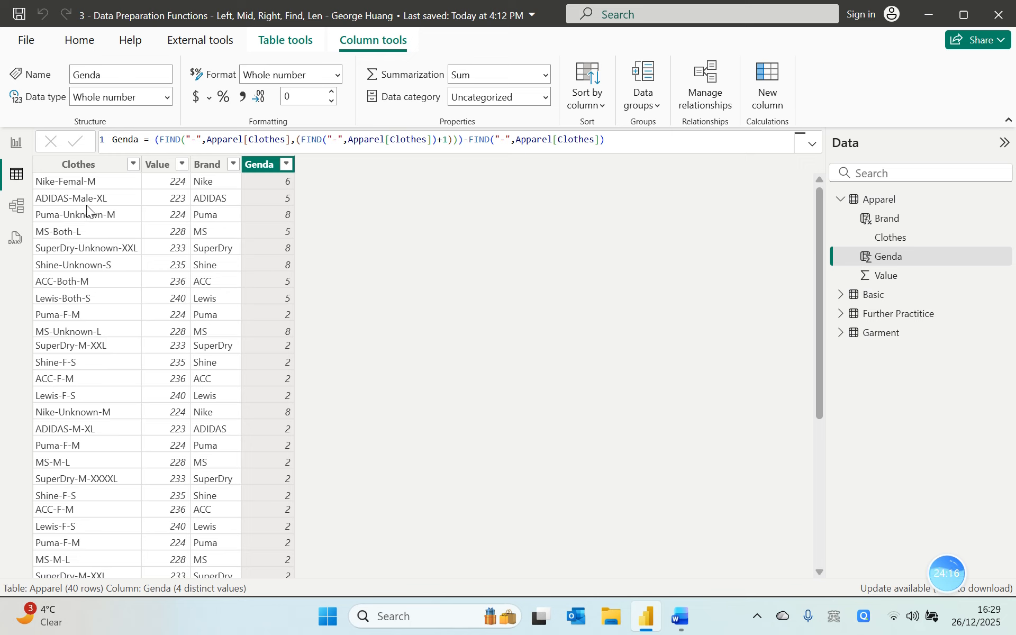
# Subtract 1 at the end of the Genda formula and apply it.
pyautogui.click(654, 136)
pyautogui.write('-')
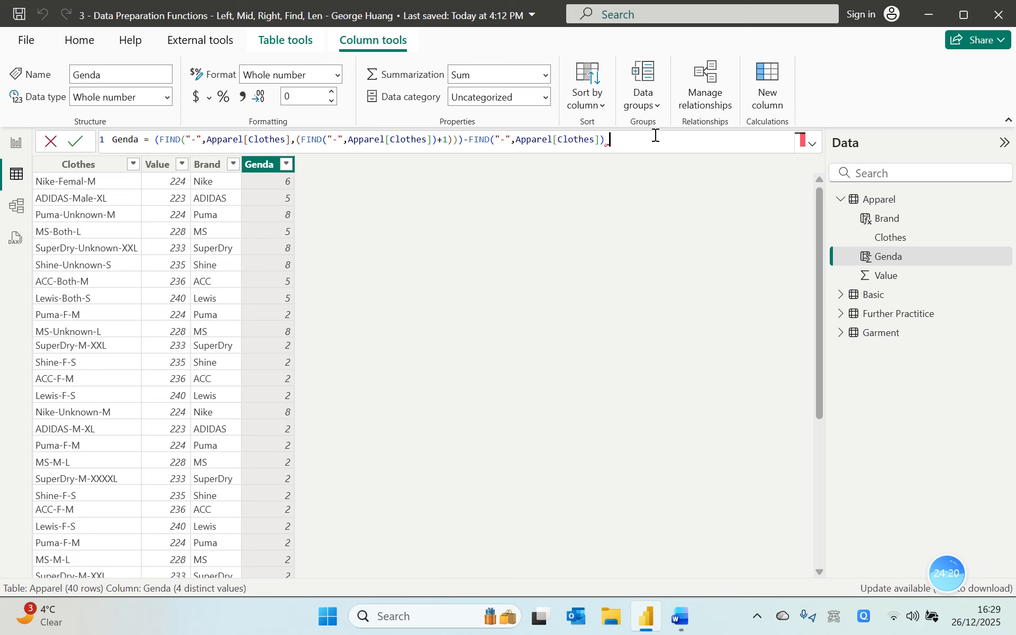
pyautogui.write('1')
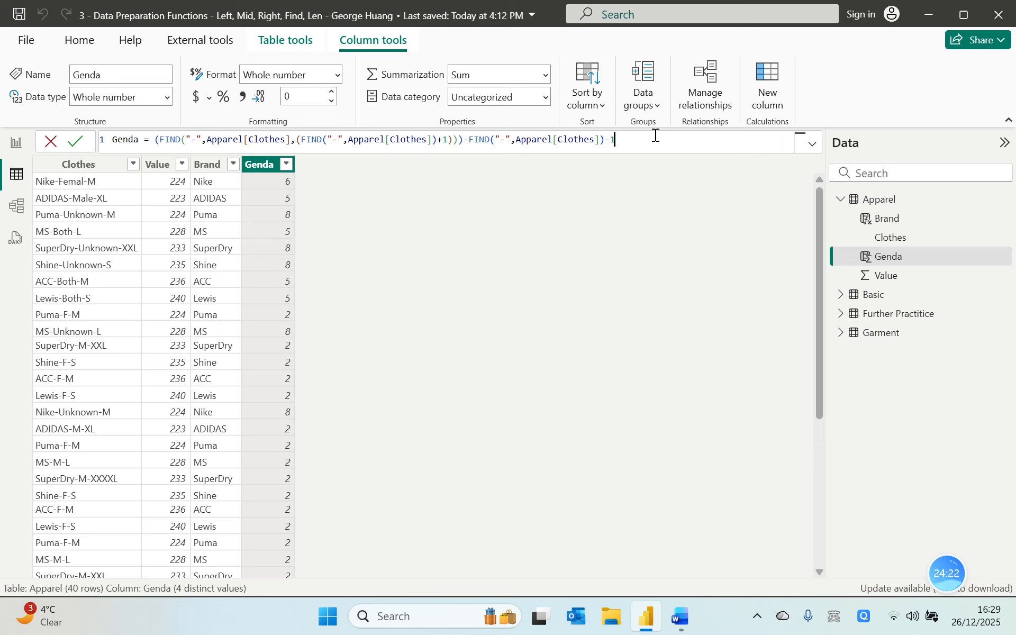
pyautogui.press('Return')
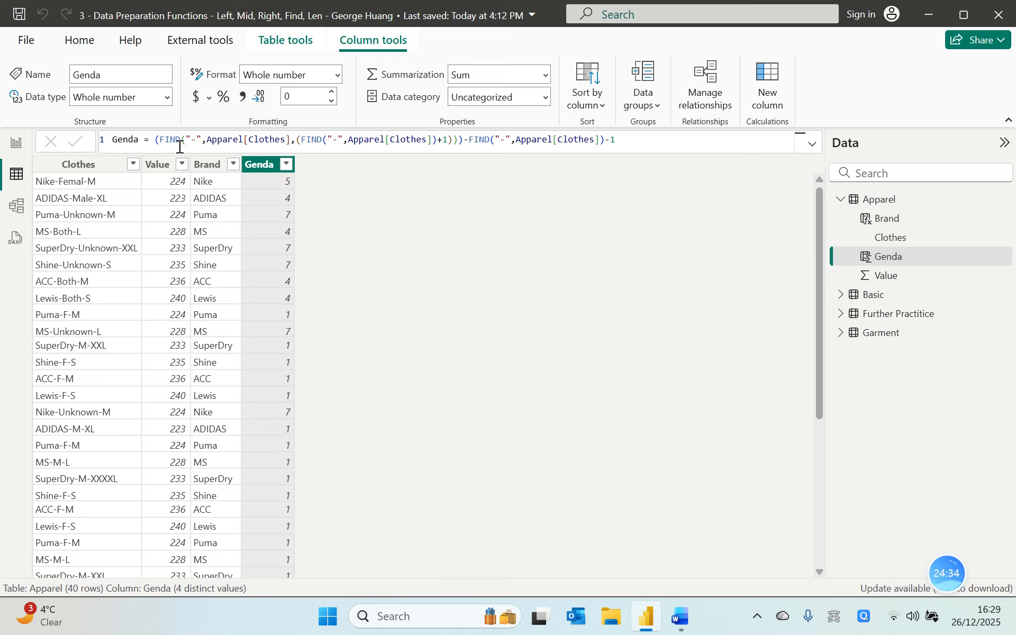
# Enclose the complete Genda expression in parentheses and move it onto its own line below "Genda =".
pyautogui.click(156, 140)
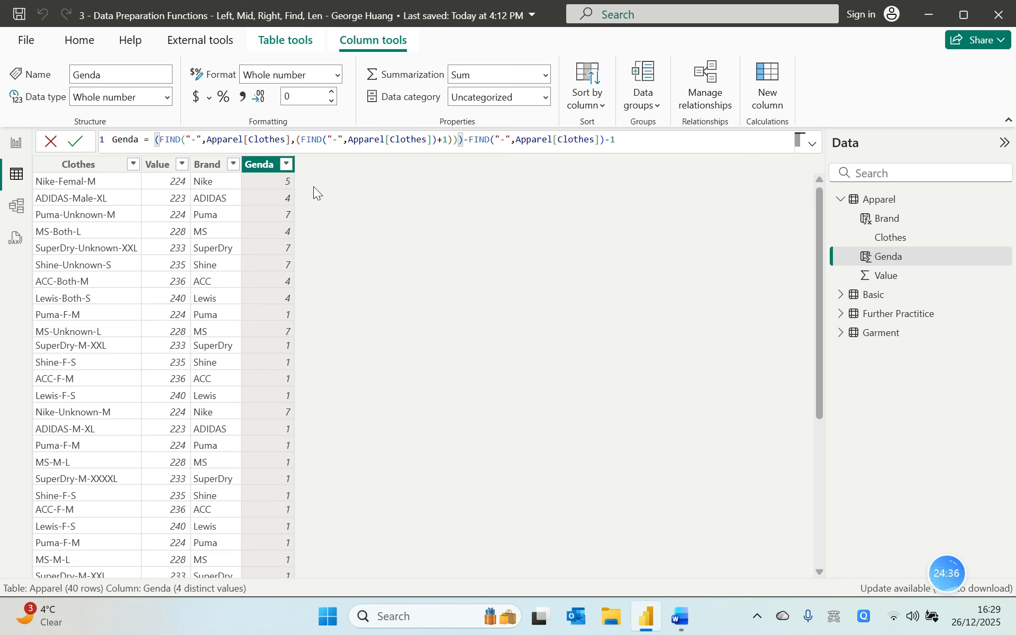
pyautogui.write('(')
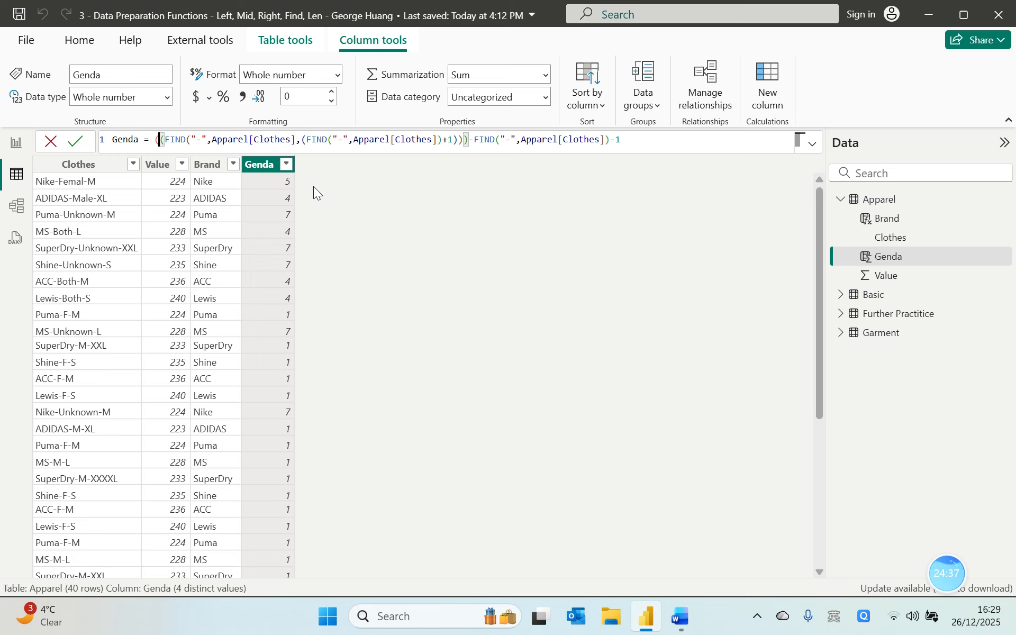
pyautogui.click(656, 143)
pyautogui.write(')')
pyautogui.click(151, 142)
pyautogui.hotkey('shift', 'Return')
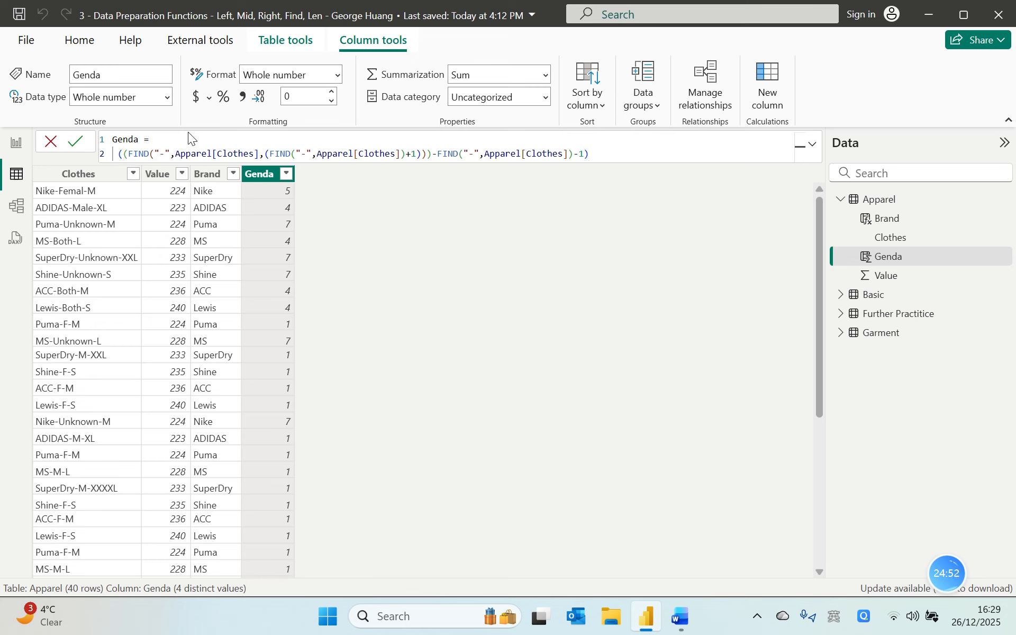
# Insert a MID function after "Genda =" with Apparel[Clothes] as its text argument, followed by a comma.
pyautogui.click(189, 138)
pyautogui.write('mid')
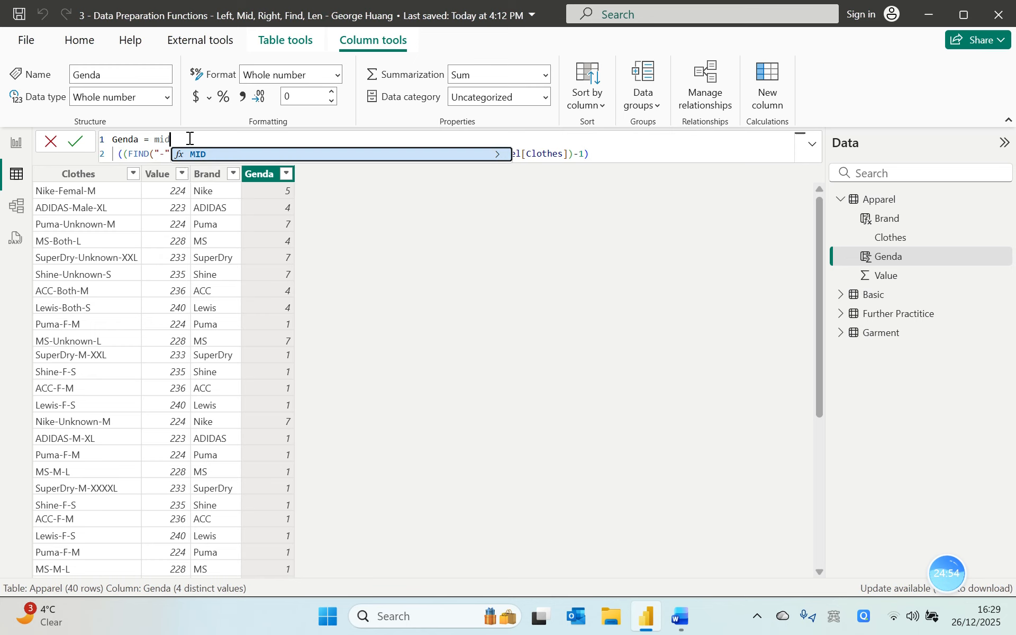
pyautogui.press('Tab')
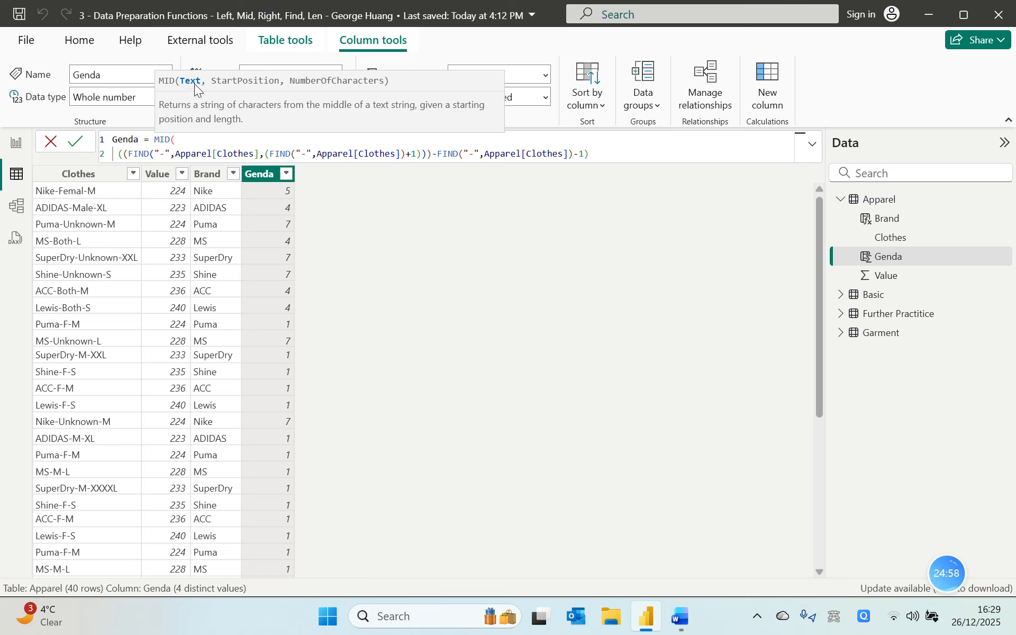
pyautogui.write('cloth')
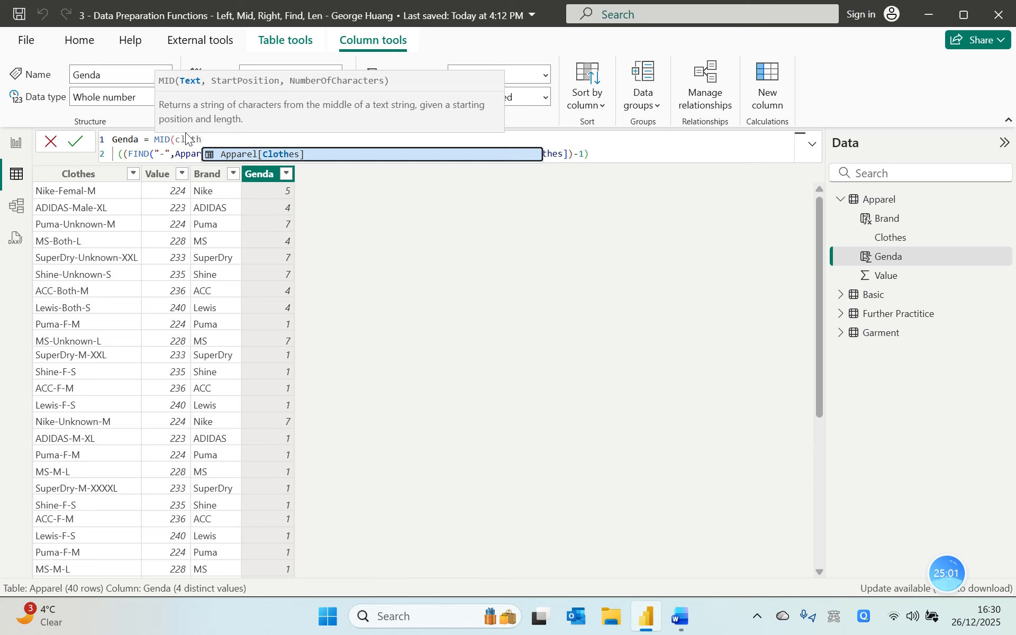
pyautogui.press('Tab')
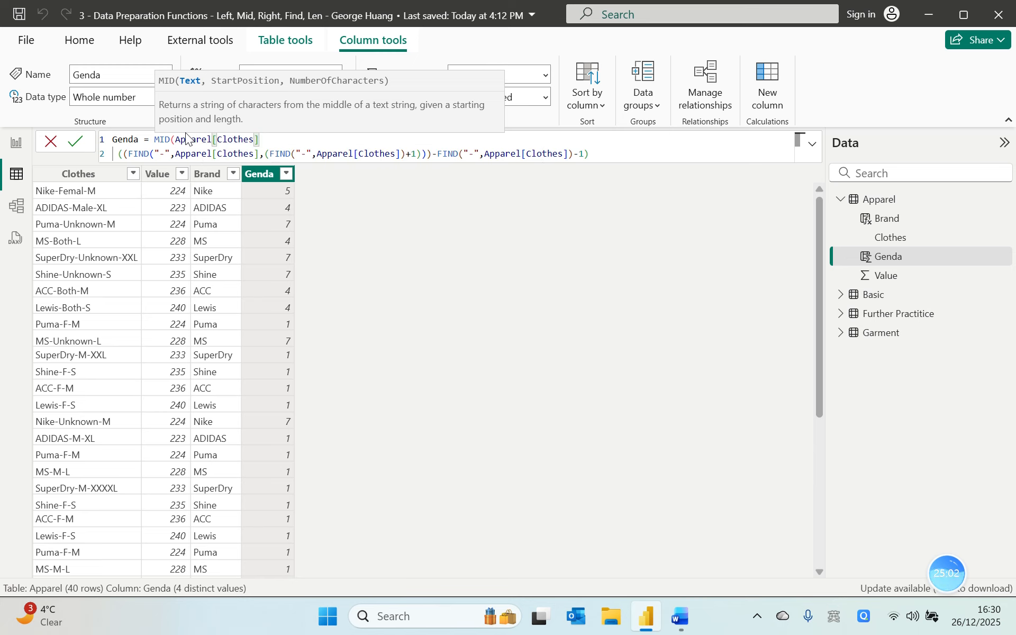
pyautogui.write(',')
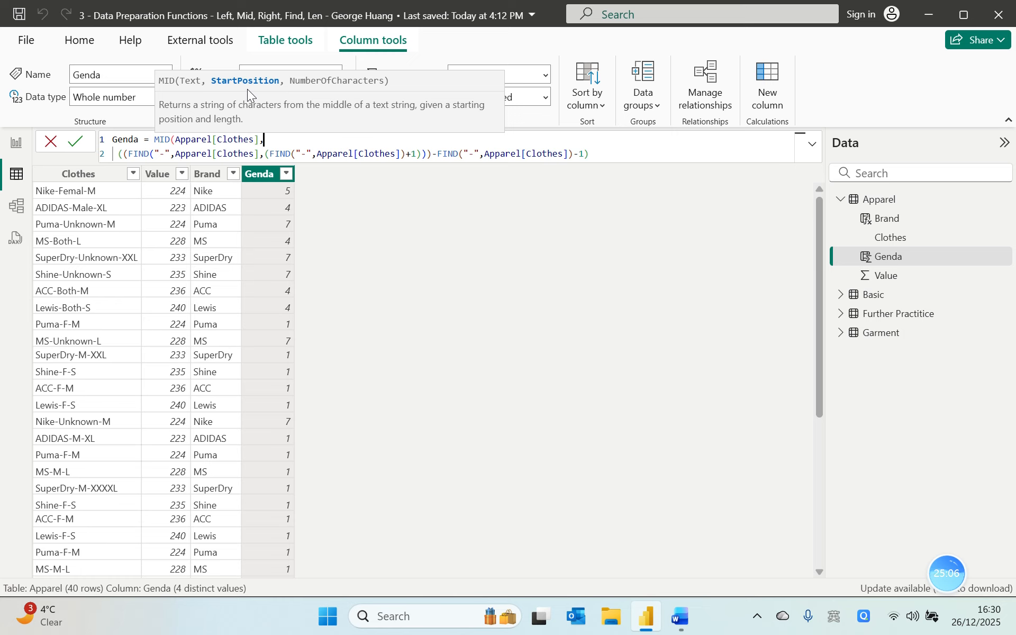
# Add FIND("-",Apparel[Clothes])+1, on its own line as the MID start position in the Genda formula and apply it.
pyautogui.hotkey('shift', 'Return')
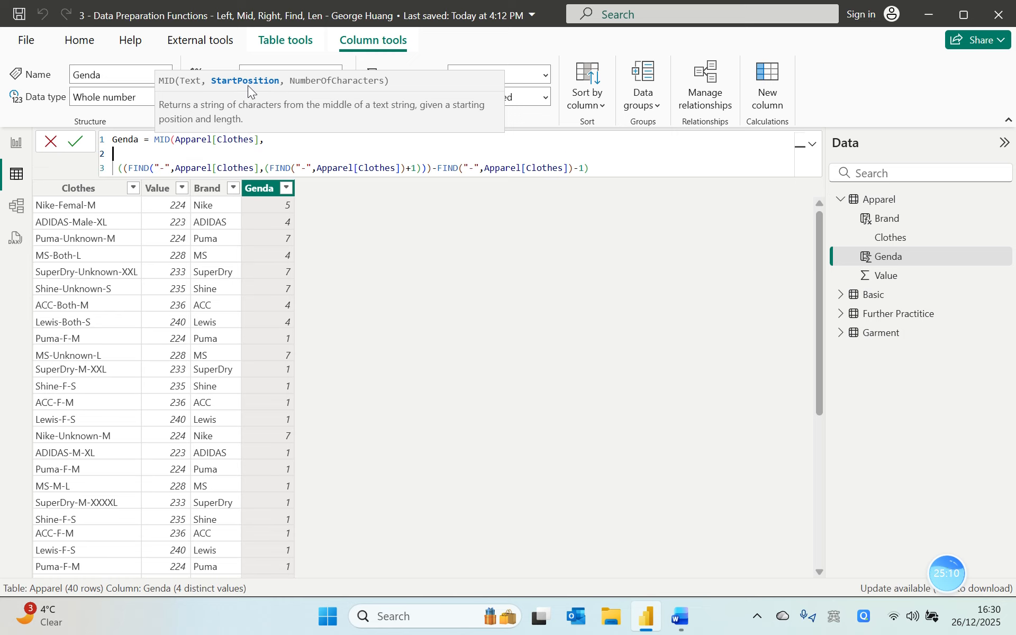
pyautogui.write('find')
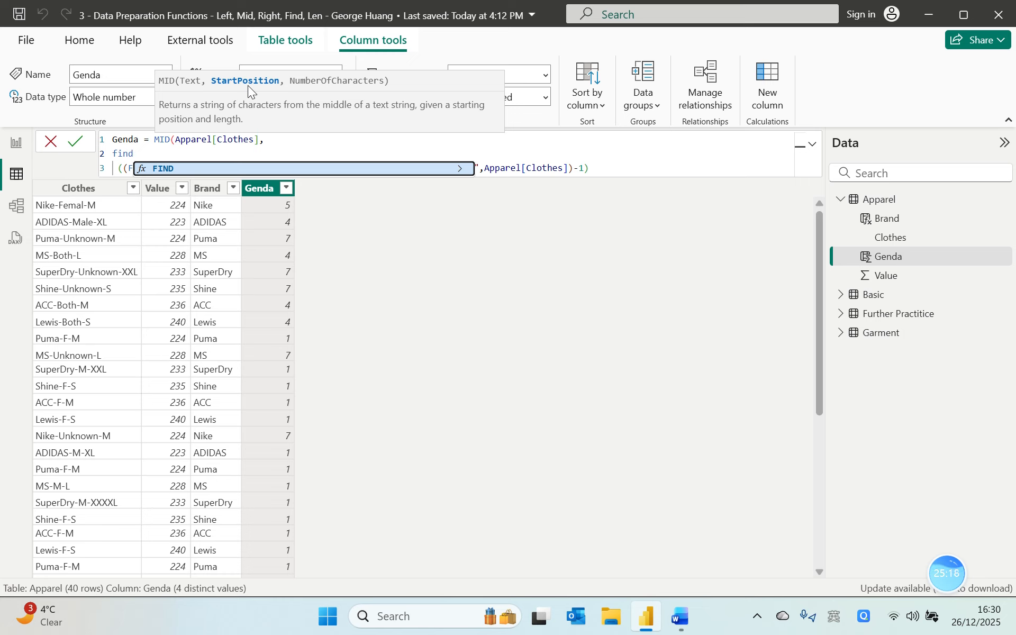
pyautogui.press('Tab')
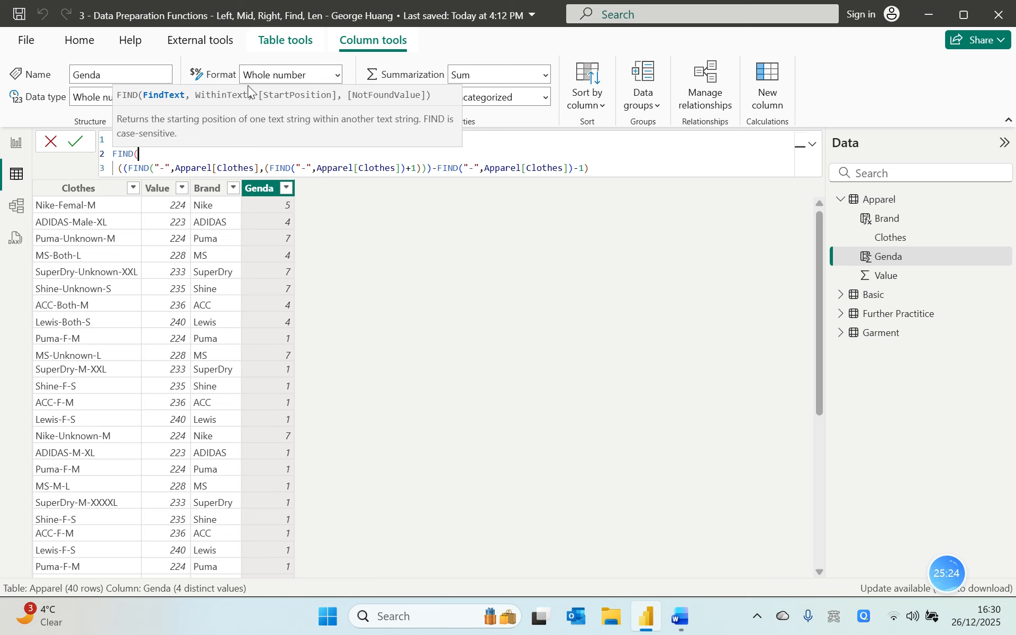
pyautogui.write('"-@')
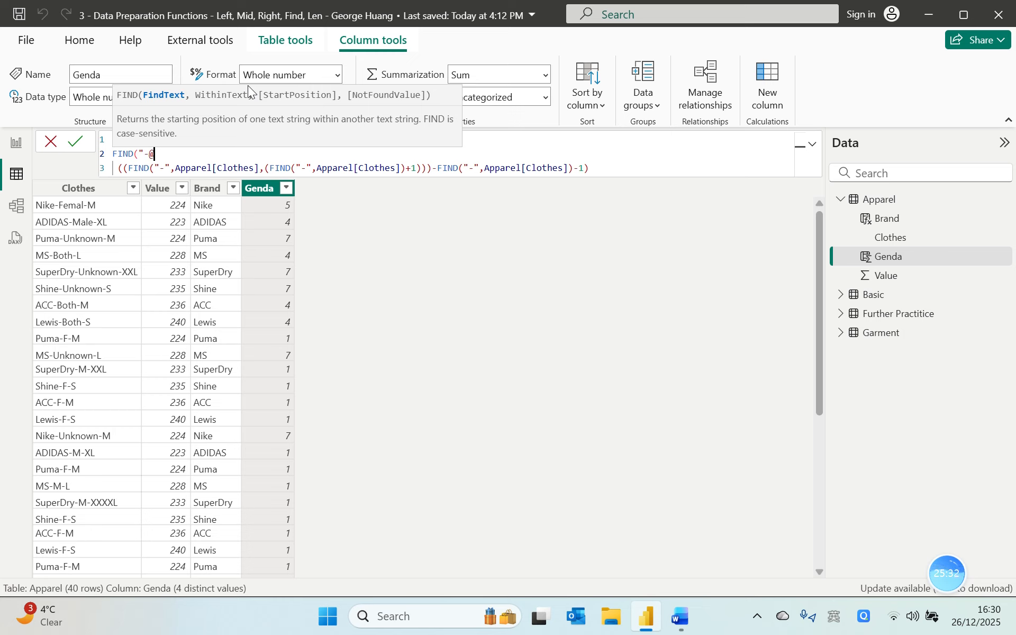
pyautogui.press('BackSpace')
pyautogui.write('",')
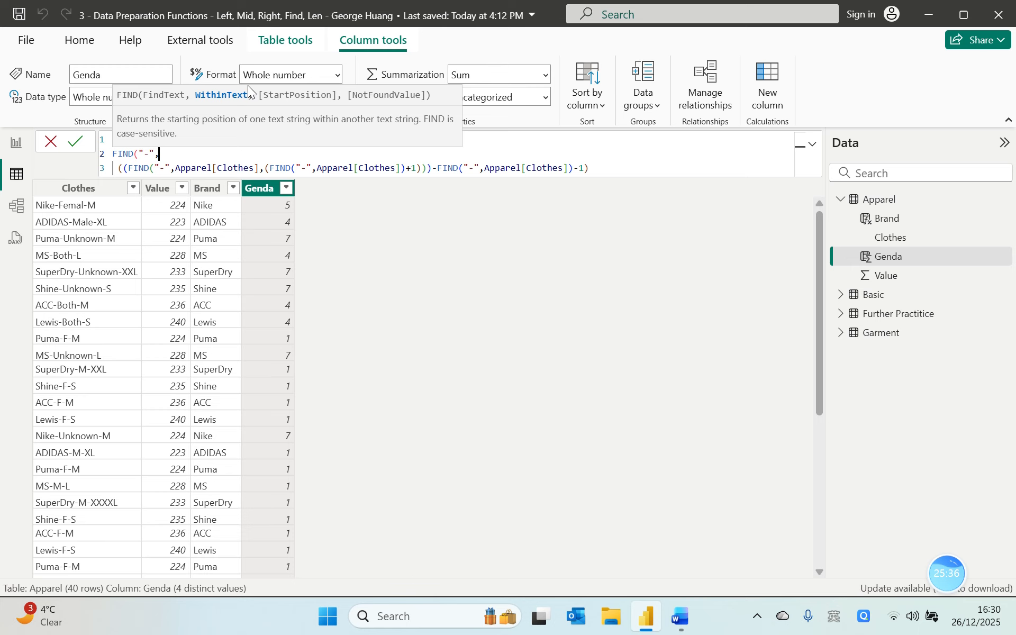
pyautogui.write('cloth')
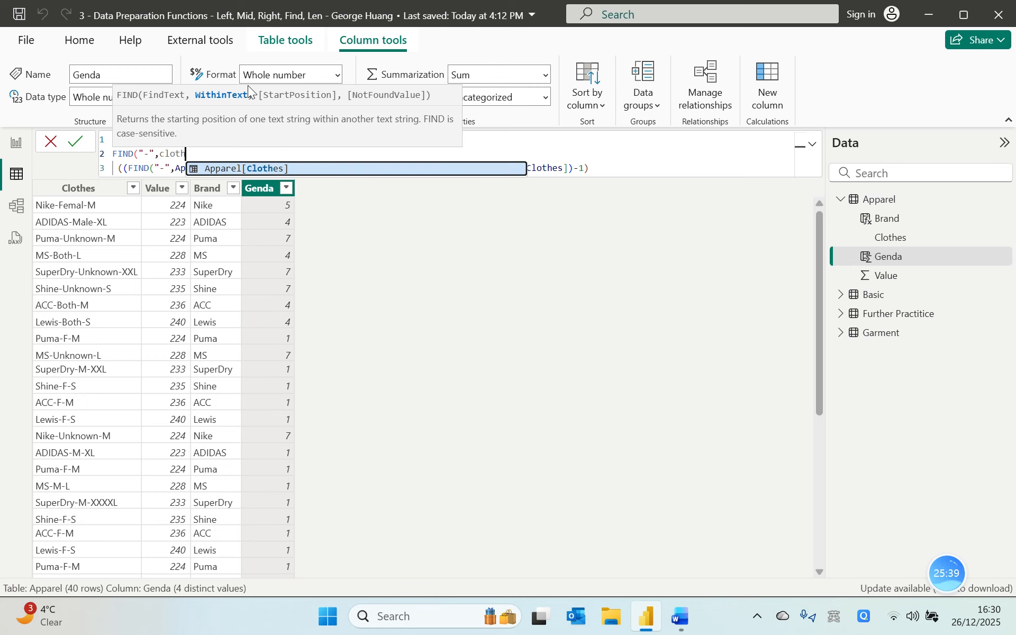
pyautogui.press('Tab')
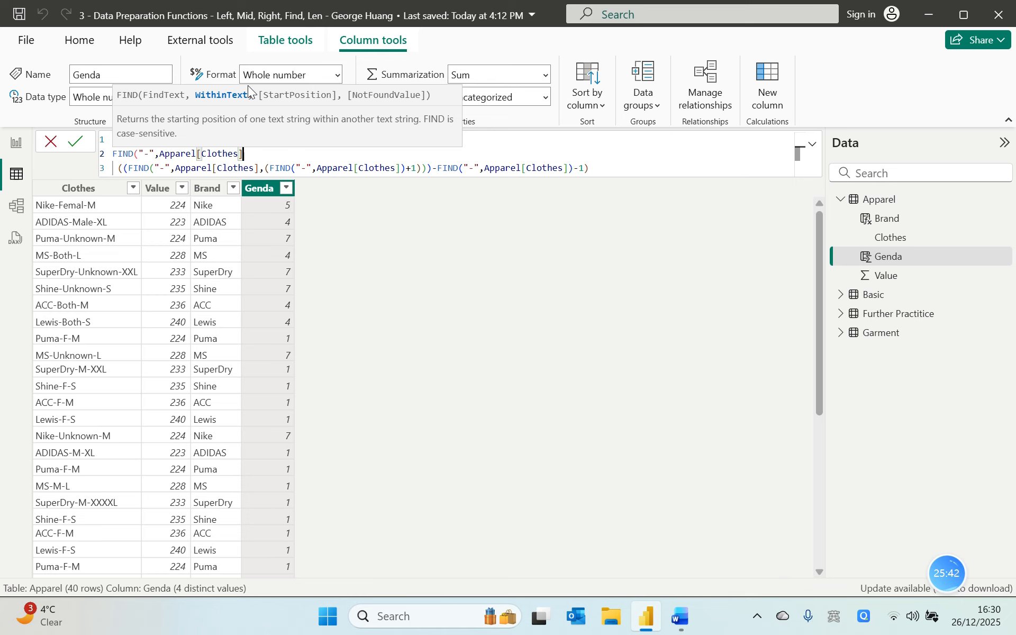
pyautogui.write(')')
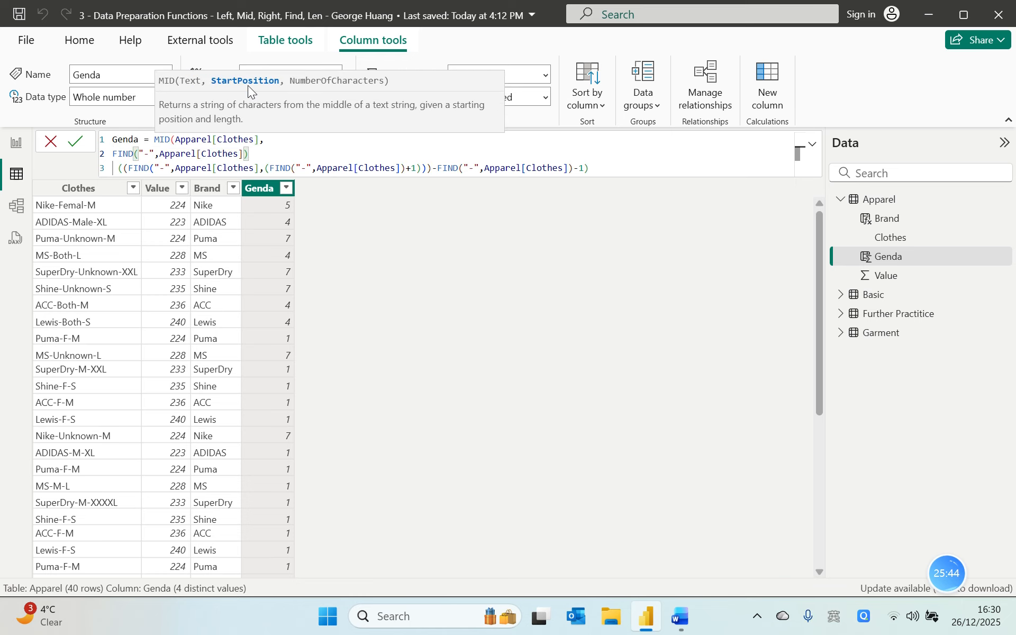
pyautogui.write('+1')
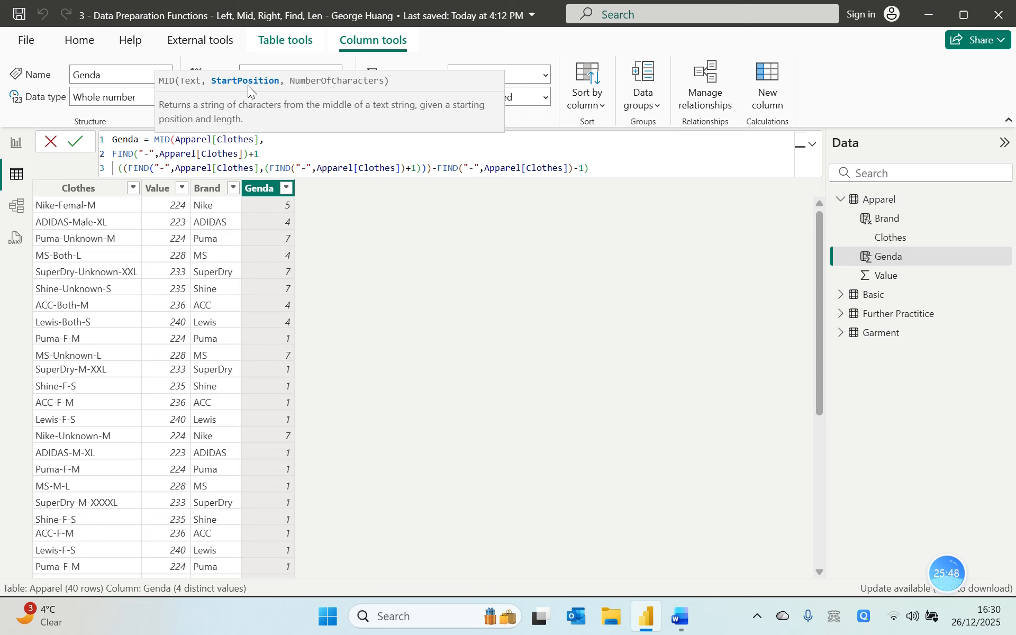
pyautogui.write(',')
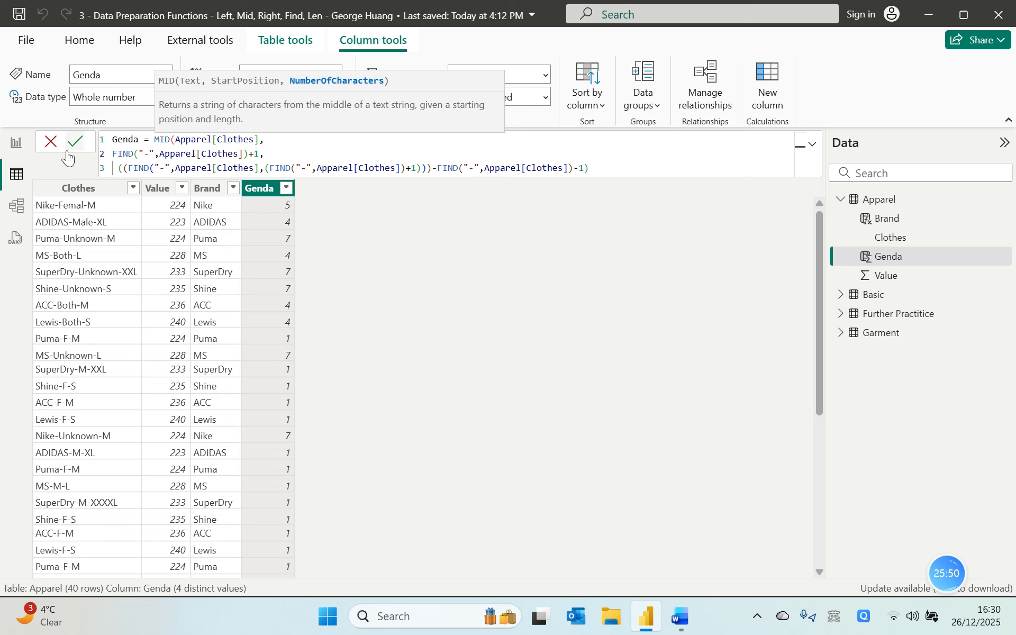
pyautogui.click(73, 146)
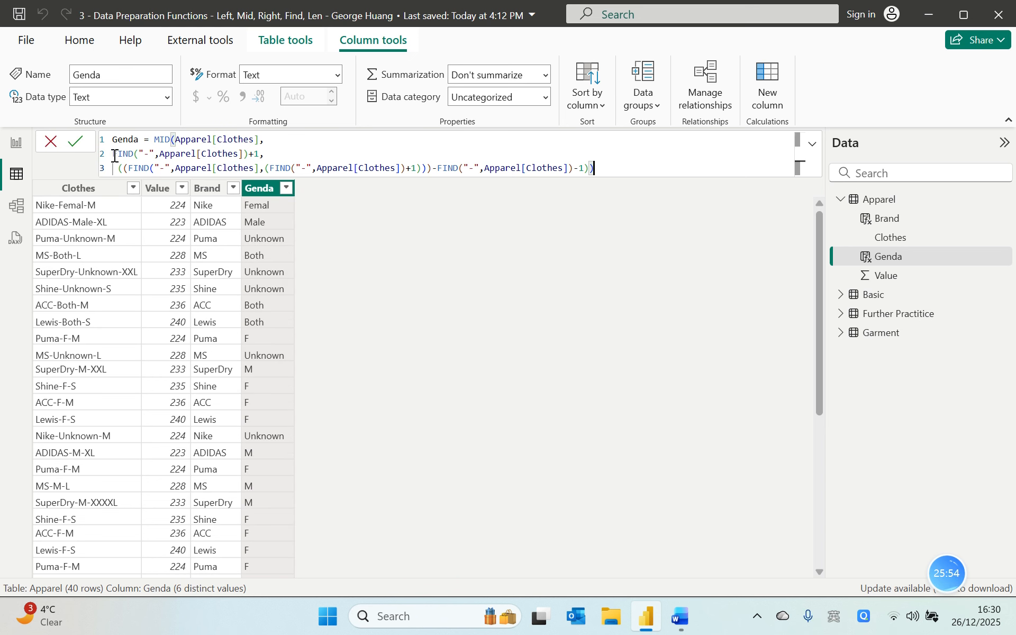
# Enclose the start position FIND("-",Apparel[Clothes])+1 in parentheses in the Genda formula and apply it.
pyautogui.click(116, 154)
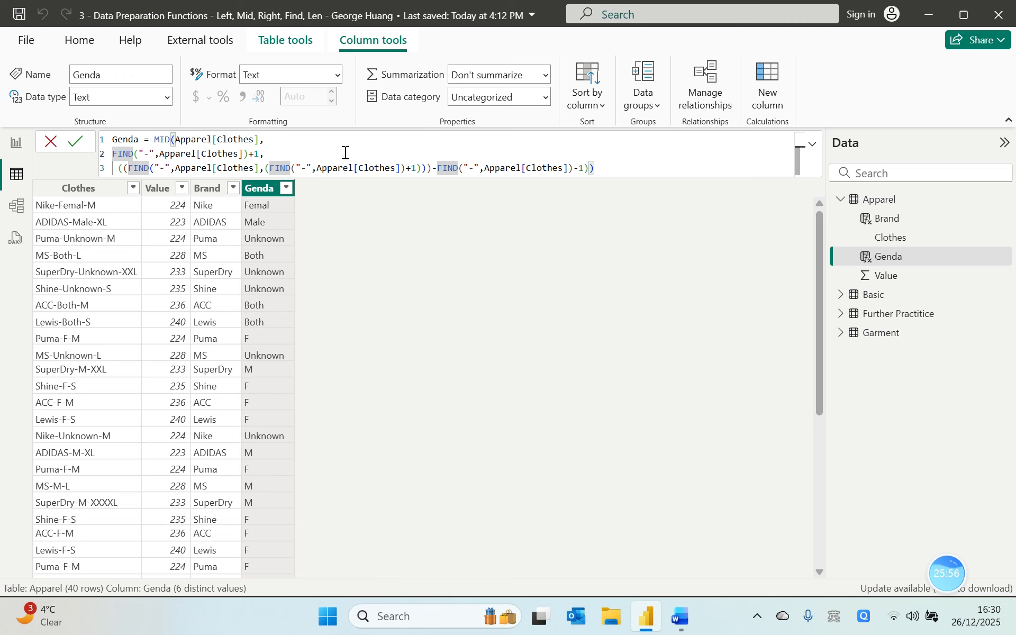
pyautogui.write('(')
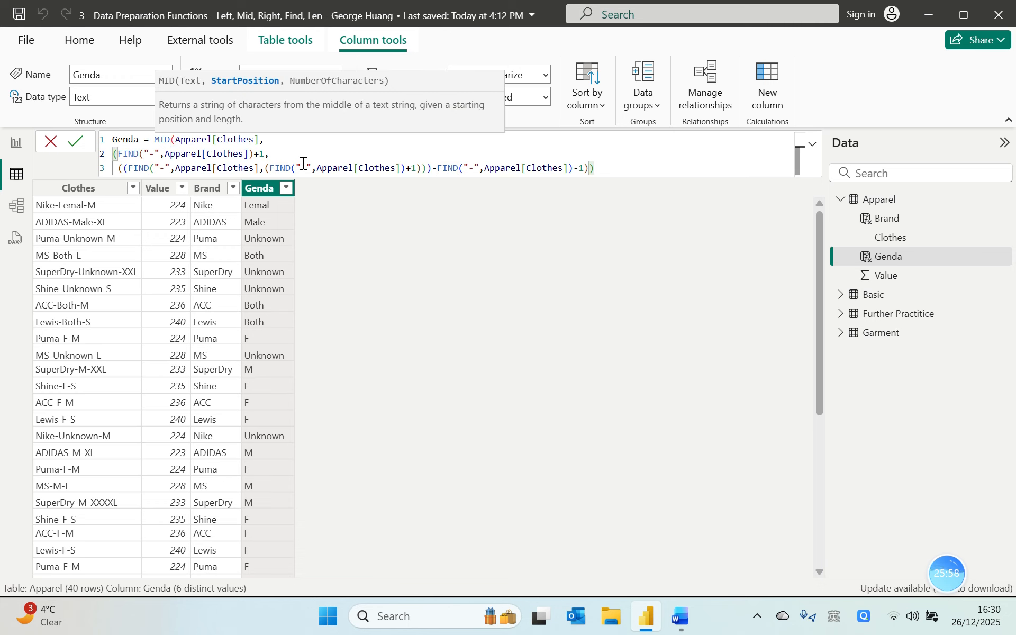
pyautogui.click(265, 157)
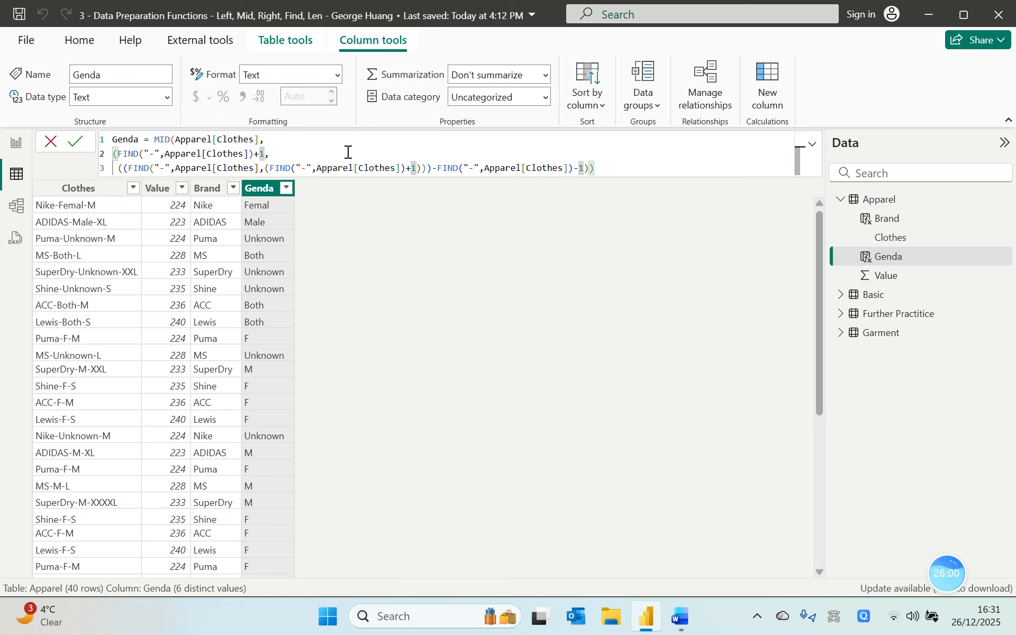
pyautogui.write(')')
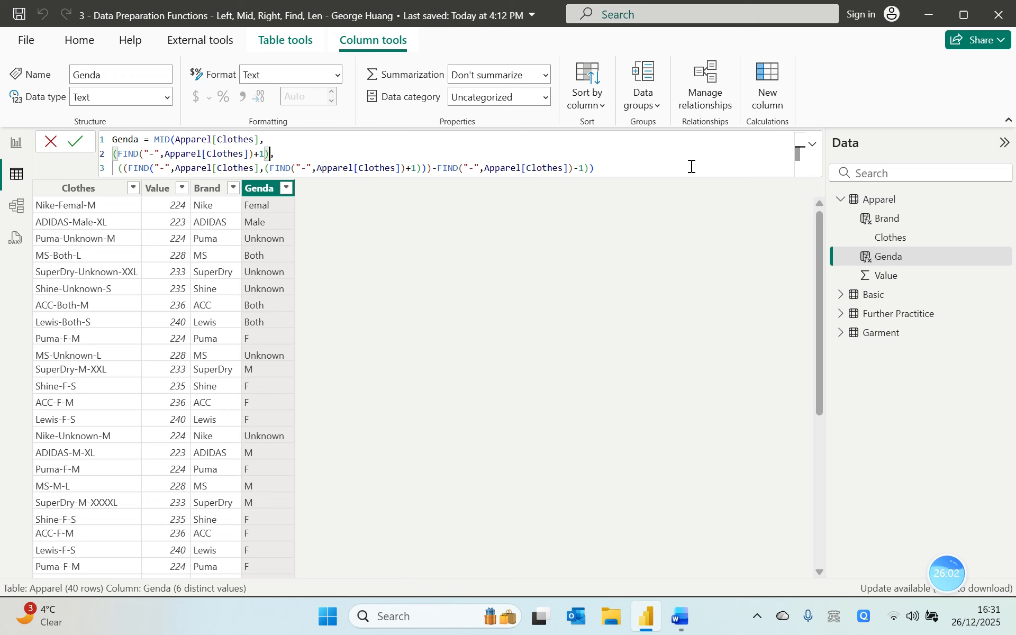
pyautogui.press('Return')
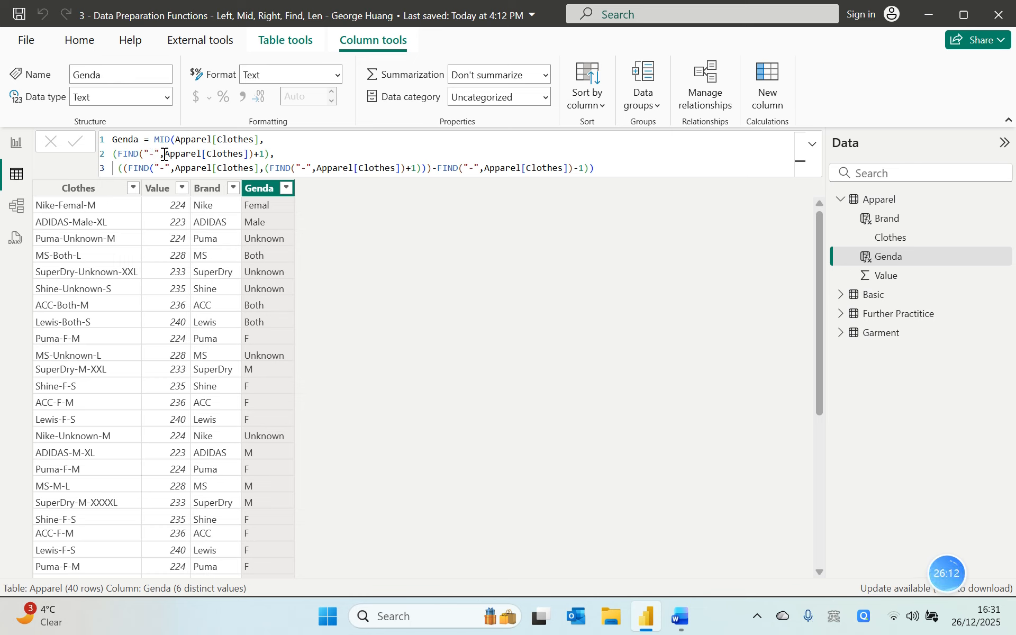
pyautogui.click(266, 141)
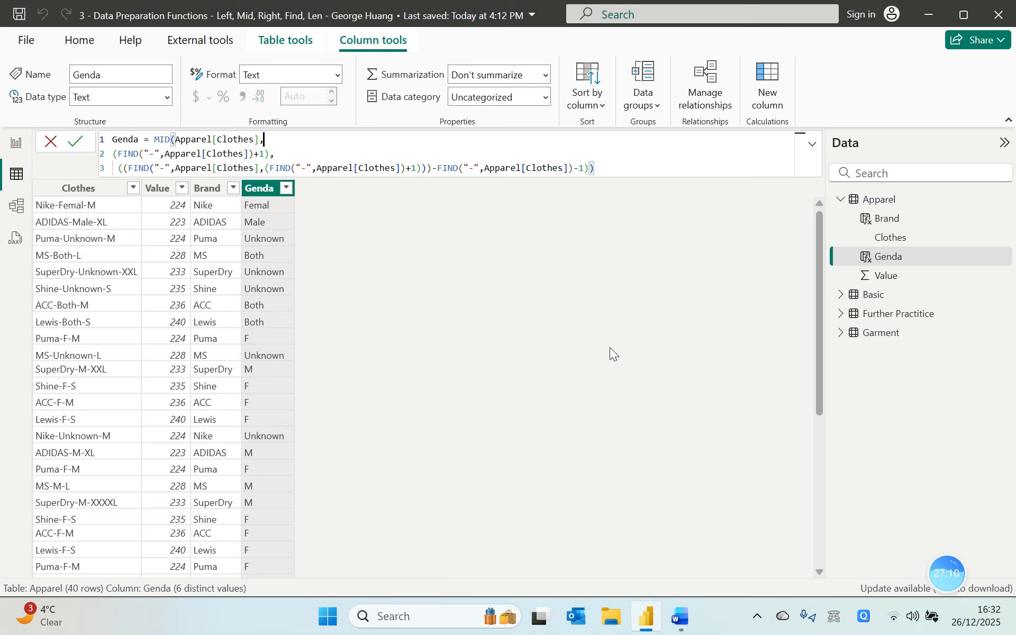
# Add a new calculated column to the Apparel table and begin its formula with "Size =".
pyautogui.click(770, 83)
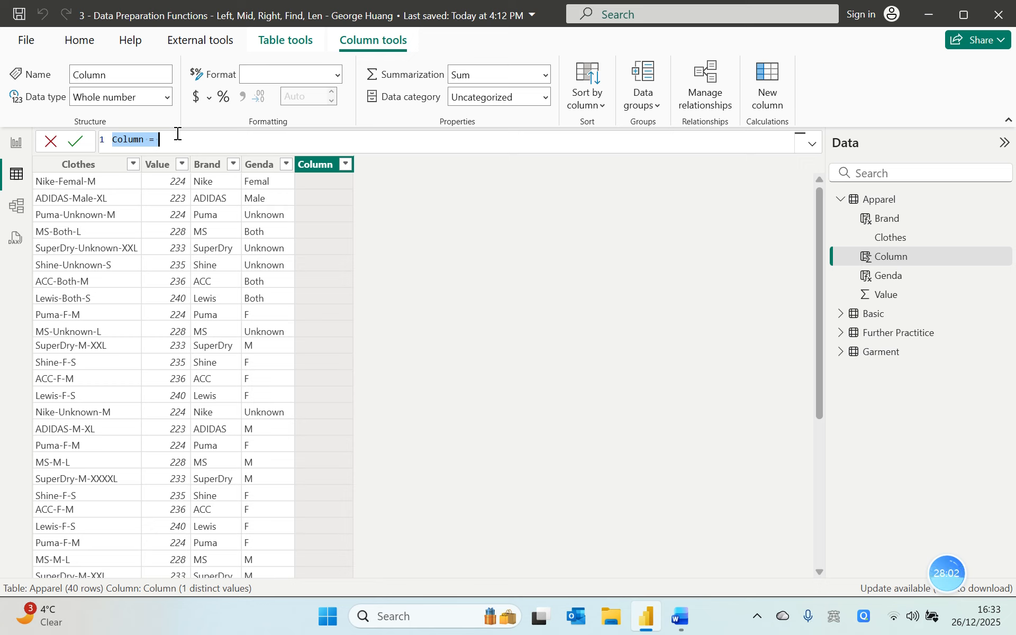
pyautogui.write('Size')
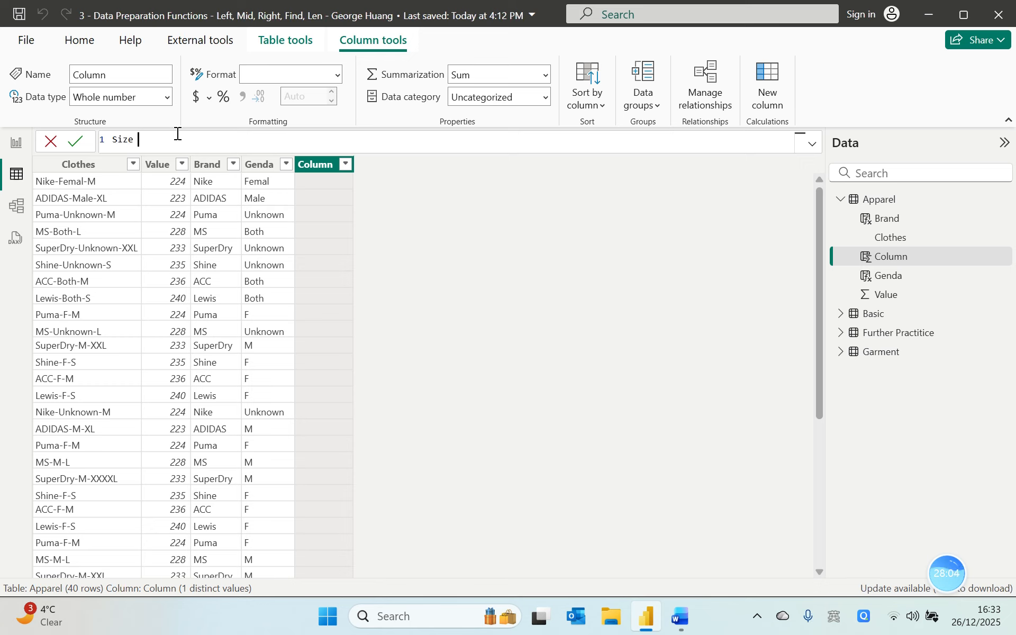
pyautogui.write(' = find')
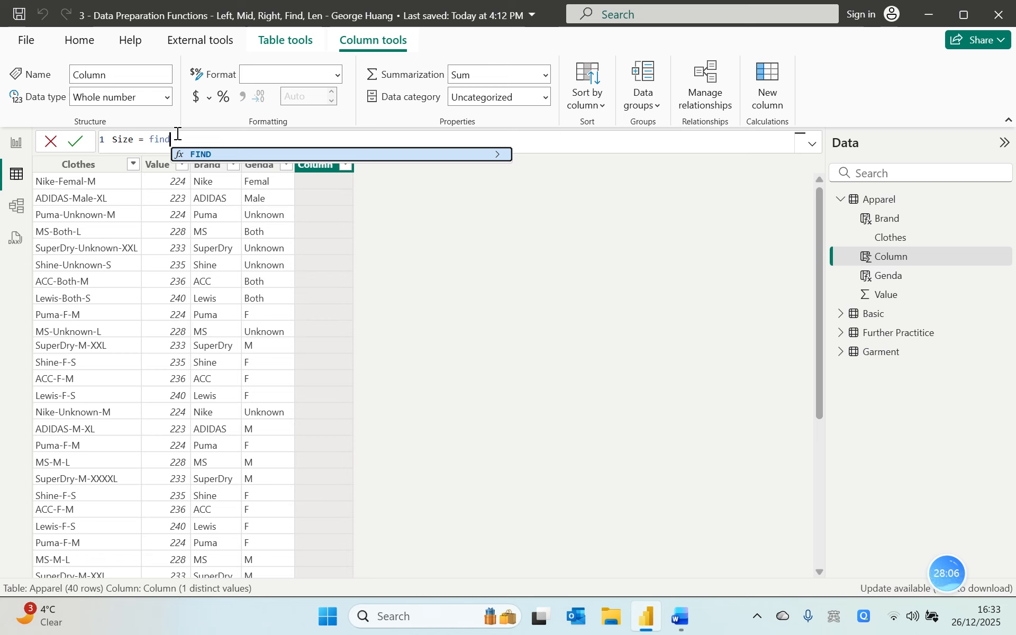
pyautogui.press('BackSpace')
pyautogui.press('BackSpace')
pyautogui.press('BackSpace')
pyautogui.press('BackSpace')
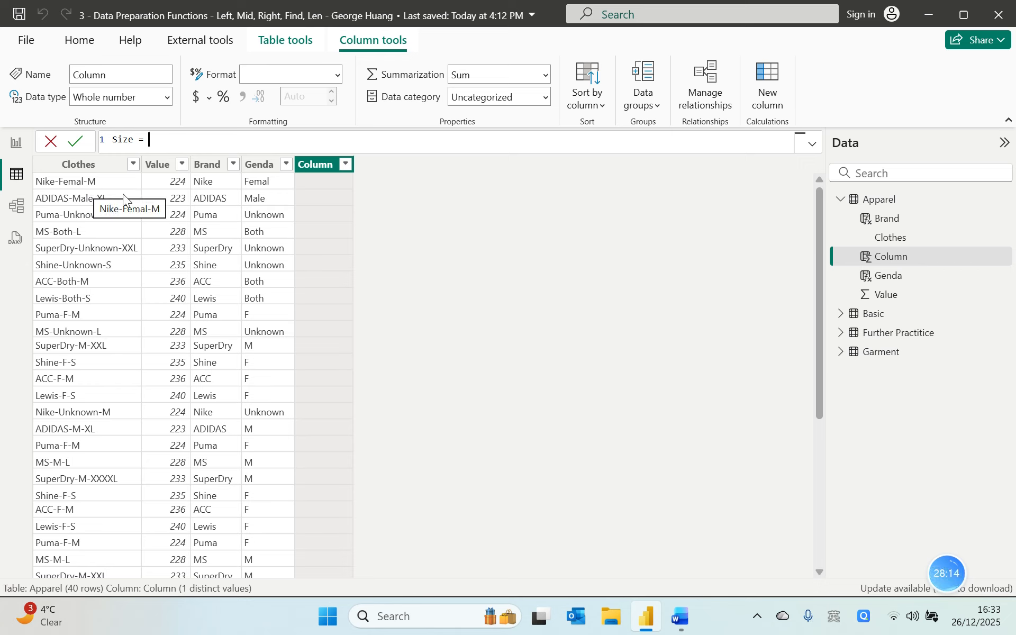
# Copy (FIND("-",Apparel[Clothes],(FIND("-",Apparel[Clothes])+1))) from the Word document and paste it after "Size =" in Power BI.
pyautogui.click(682, 617)
pyautogui.click(136, 317)
pyautogui.hotkey('ctrl', 'c')
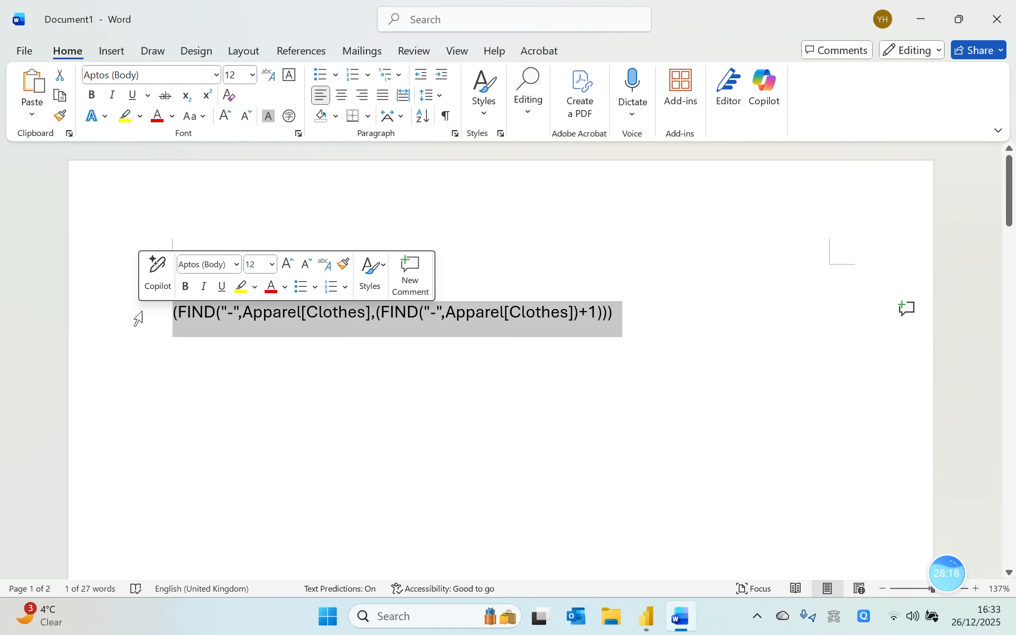
pyautogui.hotkey('alt', 'Tab')
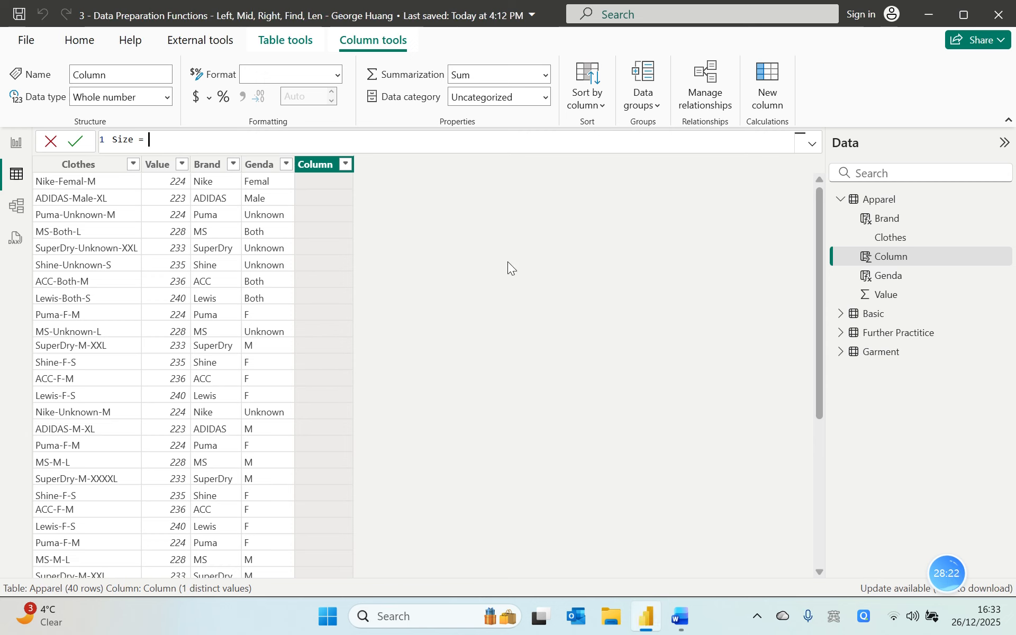
pyautogui.hotkey('ctrl', 'v')
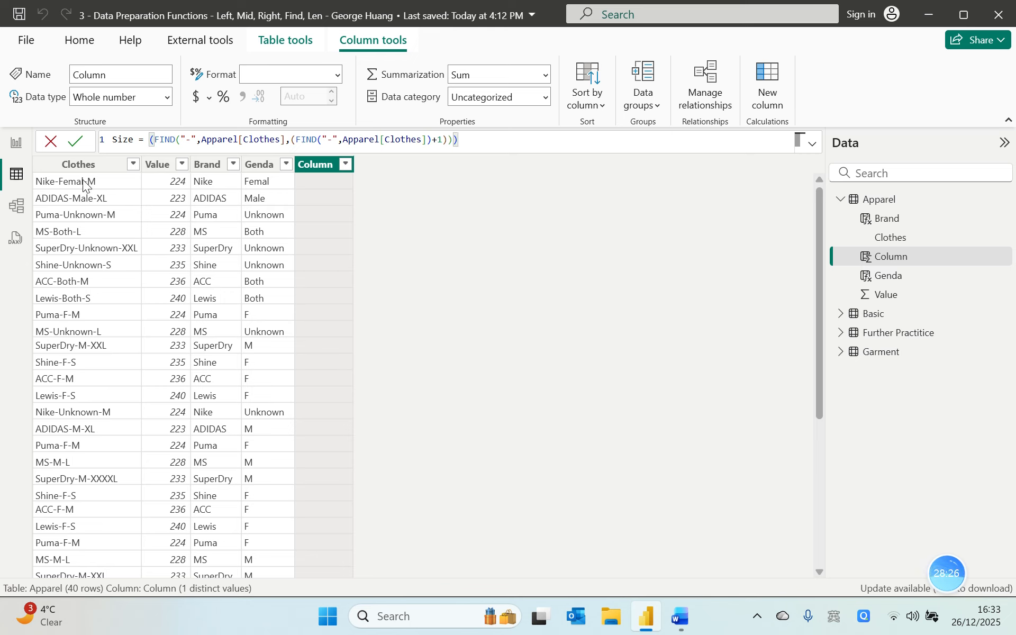
# Insert LEN(Apparel[Clothes])- directly before the first FIND in the Size formula.
pyautogui.click(150, 141)
pyautogui.write('len')
pyautogui.press('Tab')
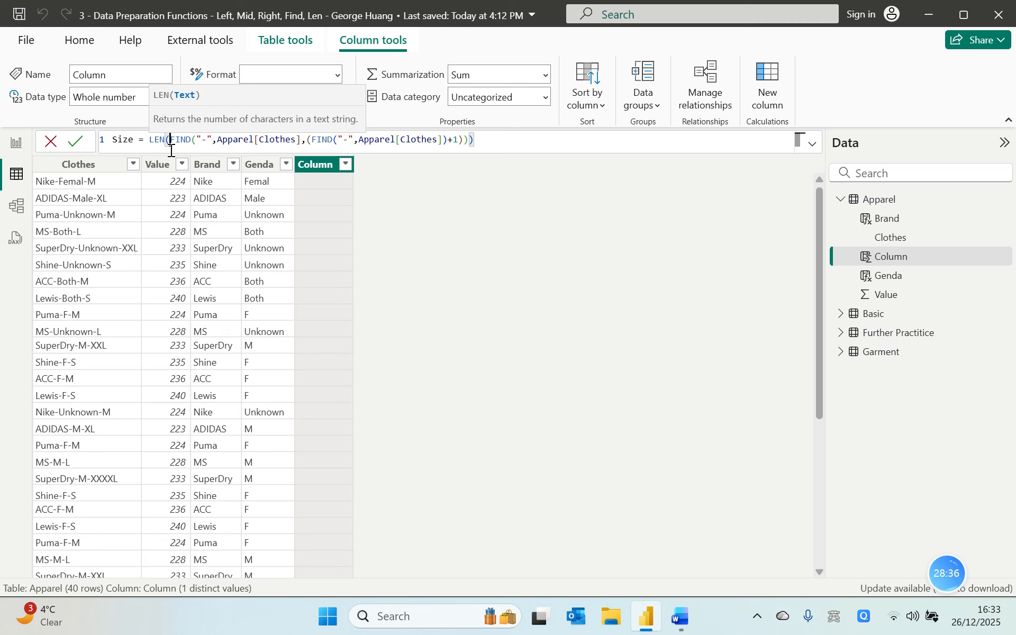
pyautogui.write('cloth')
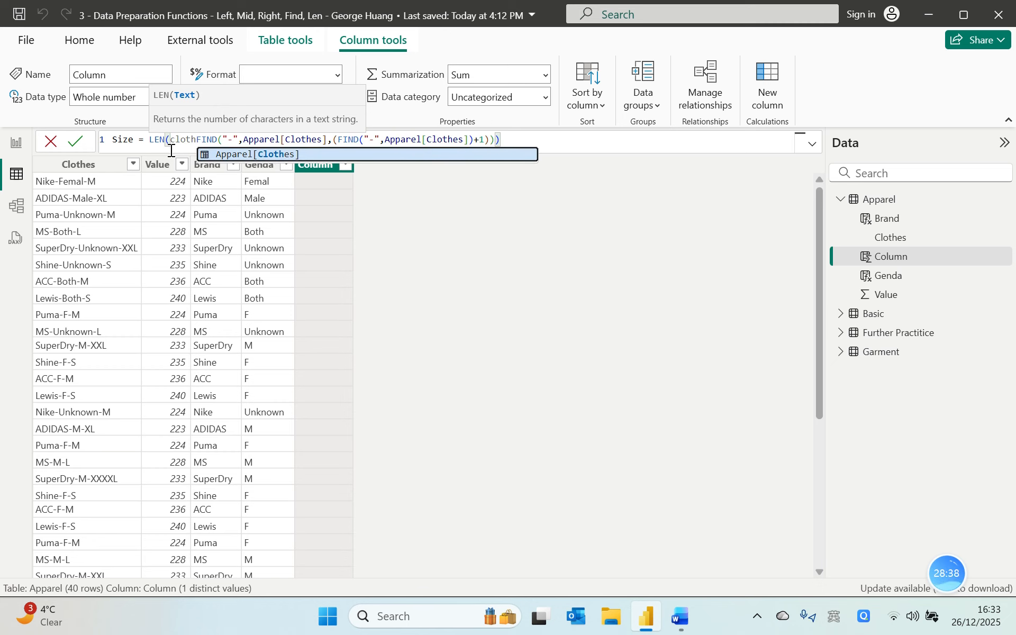
pyautogui.press('Tab')
pyautogui.write(')-')
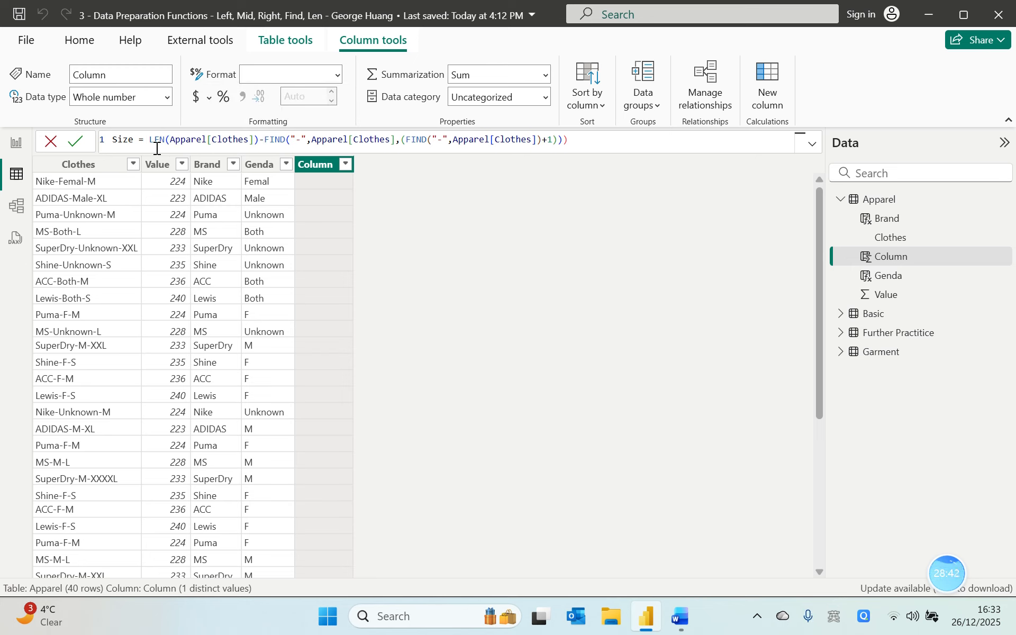
# Add an opening parenthesis before LEN to enclose the whole Size expression and apply the formula.
pyautogui.doubleClick(151, 141)
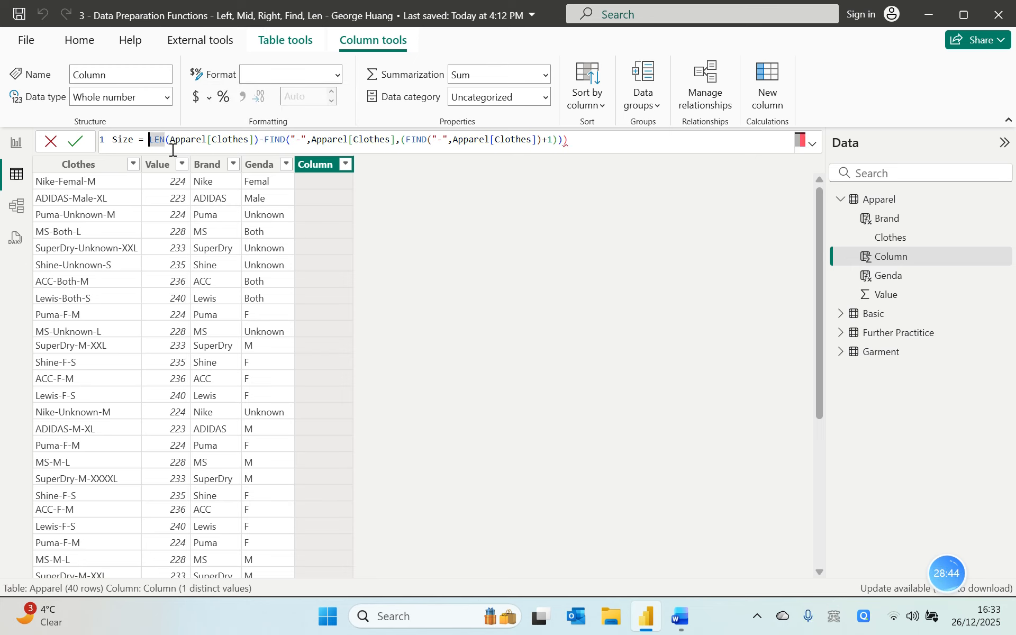
pyautogui.write('(')
pyautogui.click(593, 143)
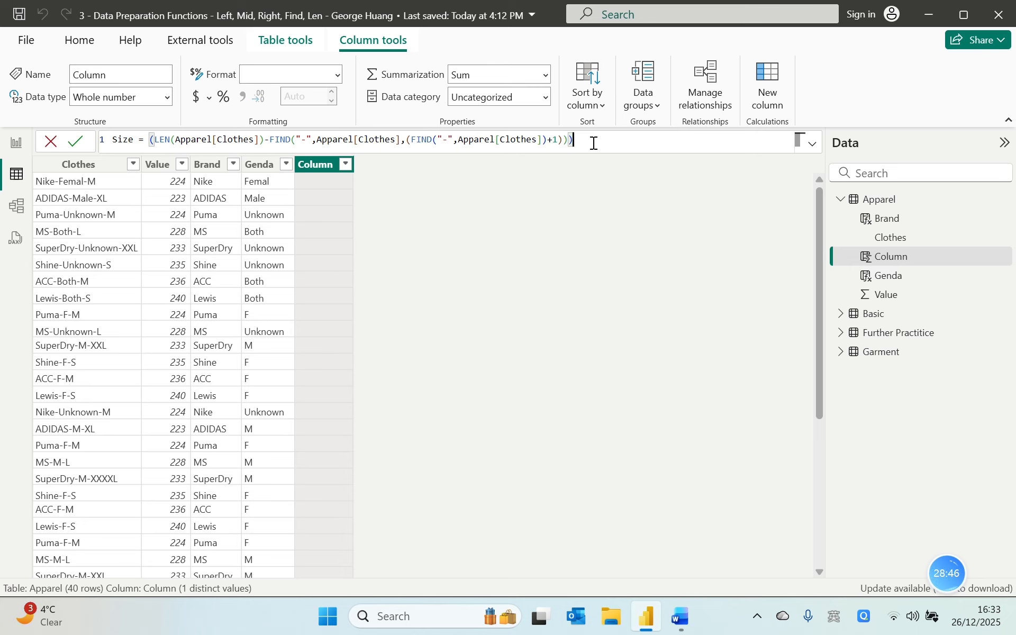
pyautogui.write(')')
pyautogui.press('BackSpace')
pyautogui.press('Return')
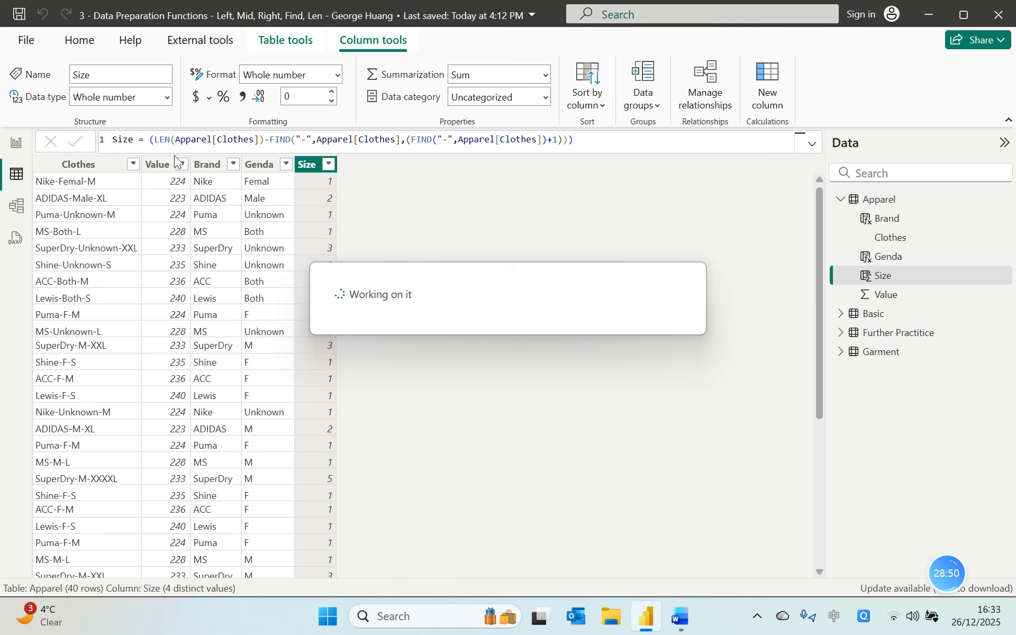
# Wrap the Size expression in RIGHT(Apparel[Clothes], …), with the LEN–FIND part on a second line, and apply the formula.
pyautogui.click(149, 140)
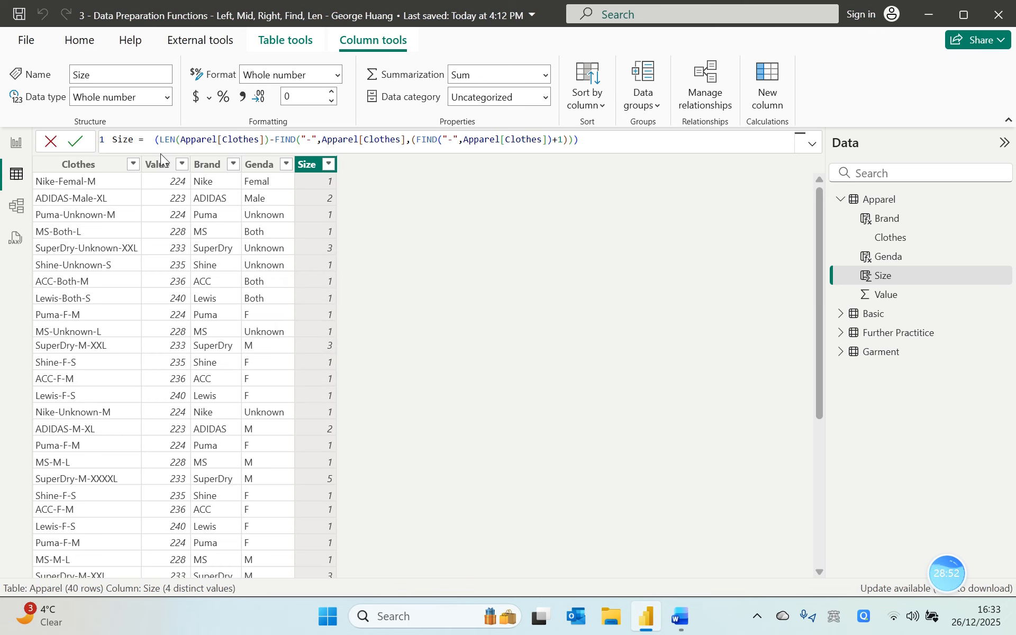
pyautogui.hotkey('shift', 'Return')
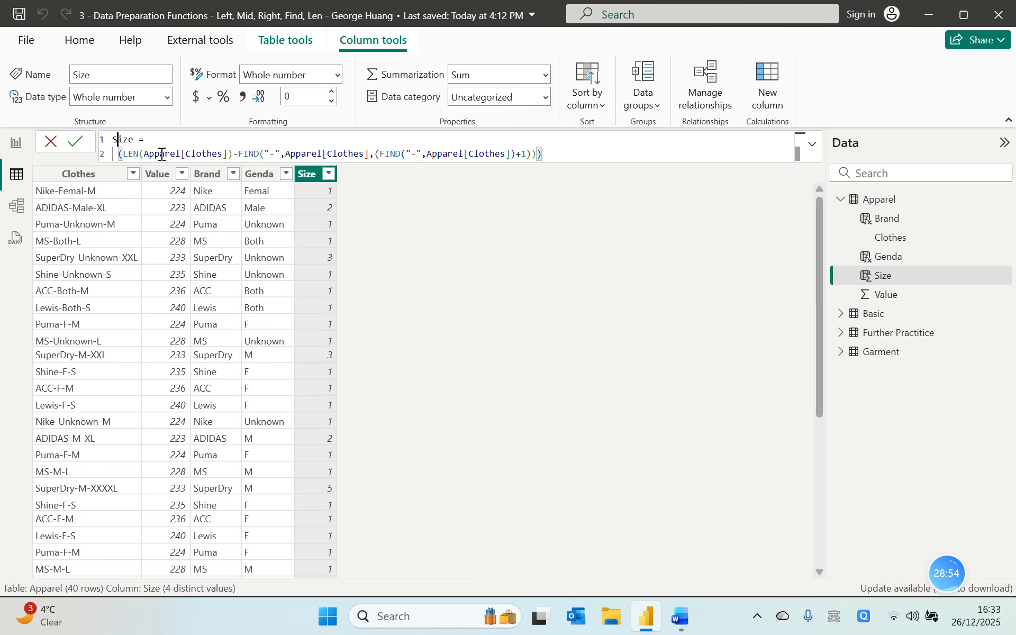
pyautogui.press('End')
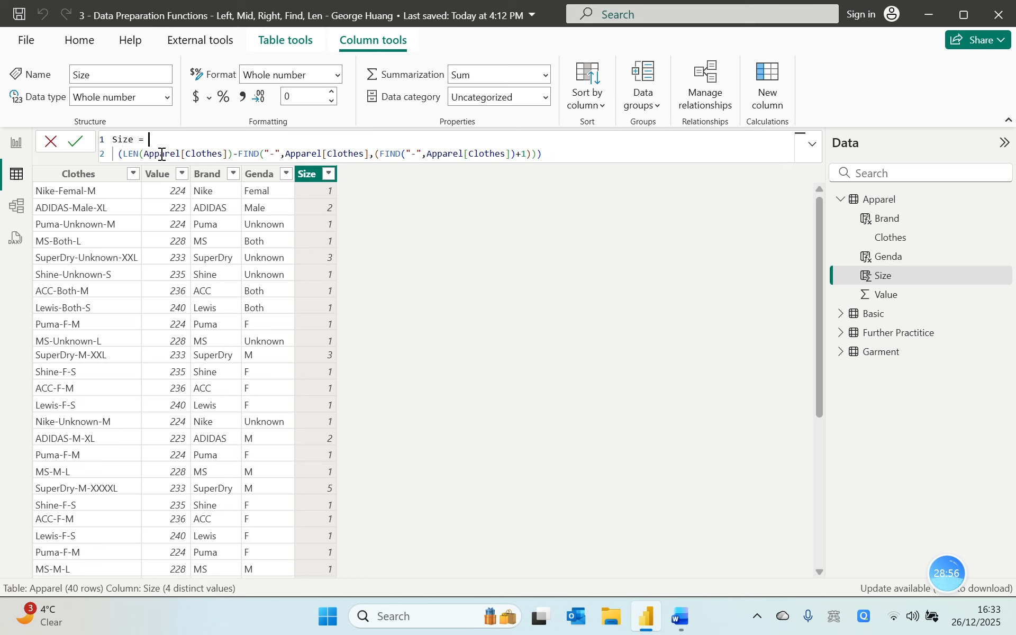
pyautogui.write('right')
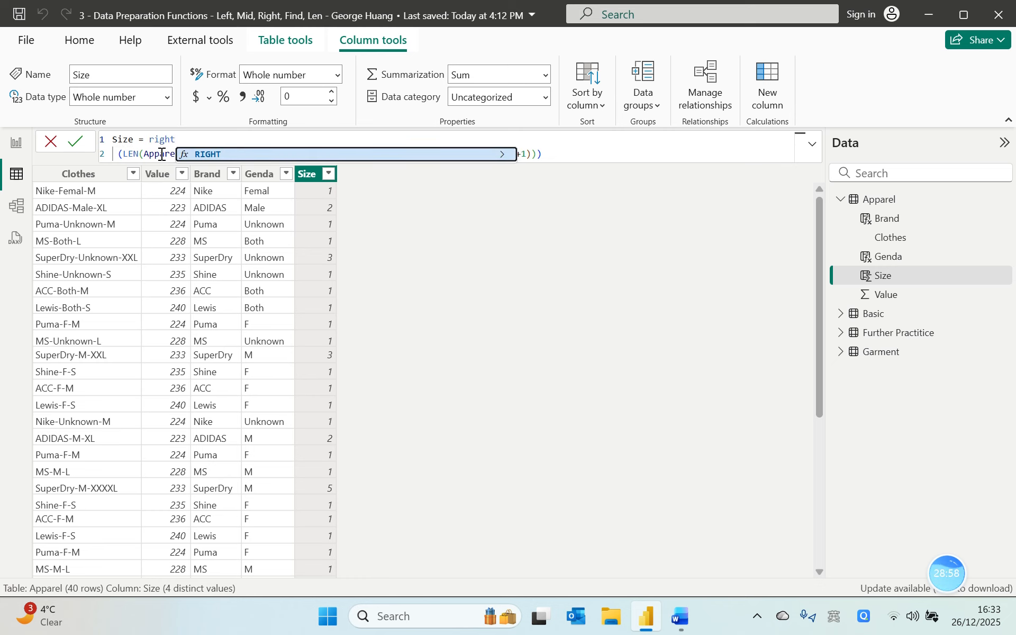
pyautogui.press('Tab')
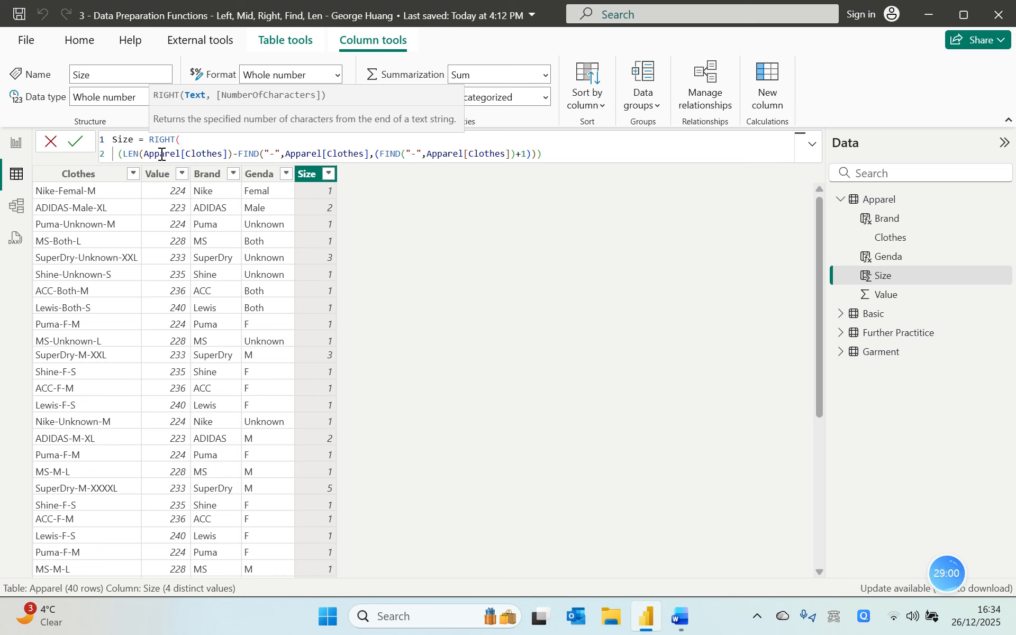
pyautogui.write('clothe')
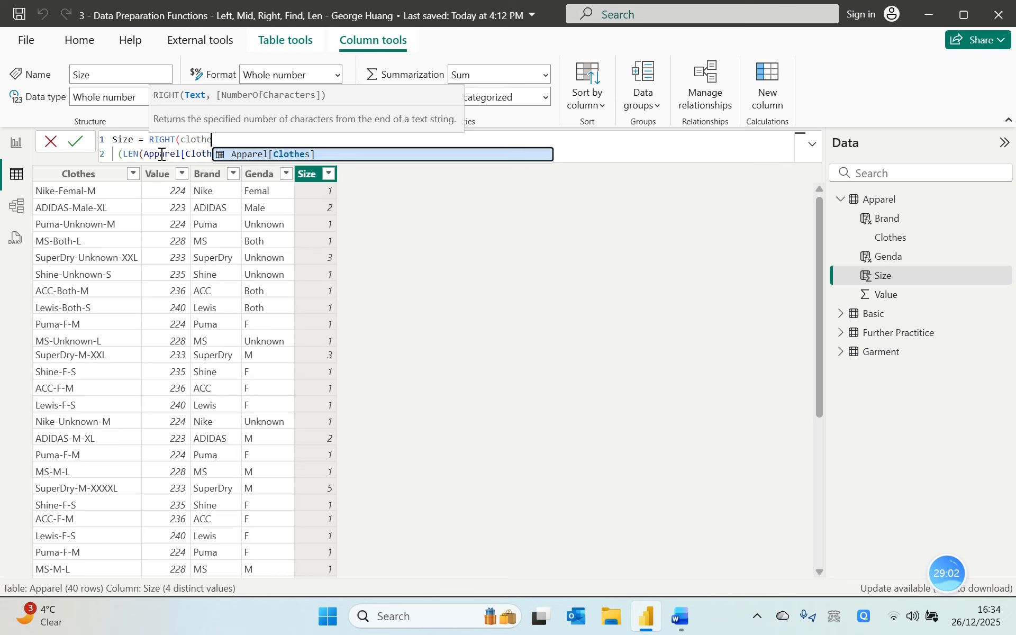
pyautogui.press('Tab')
pyautogui.write(',')
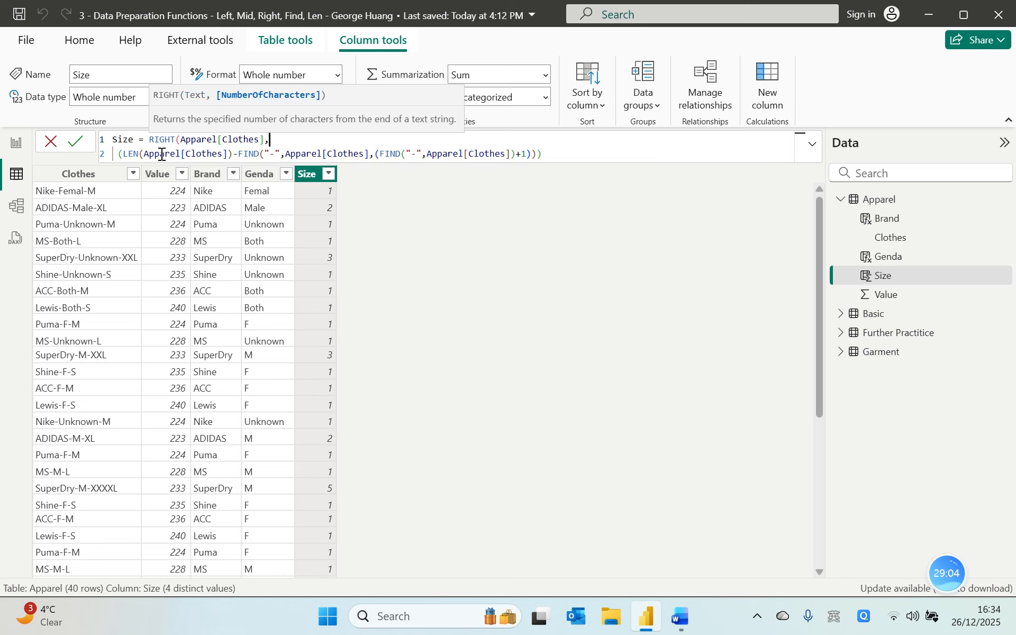
pyautogui.write(')')
pyautogui.click(79, 145)
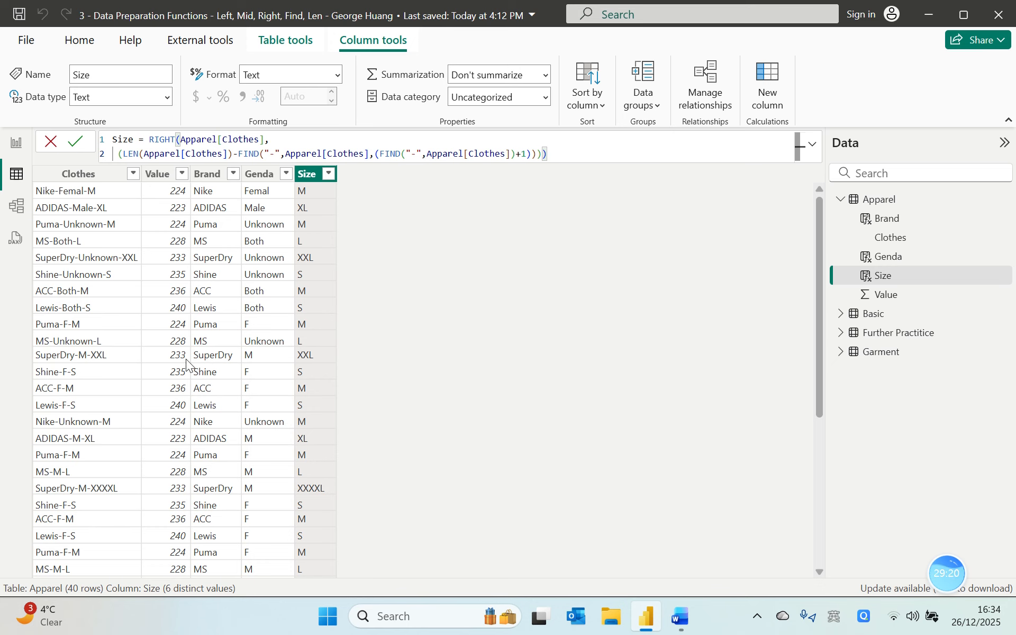
# Build an enlarged pie chart on report Page 1 showing the Apparel table's Value by Brand.
pyautogui.click(15, 149)
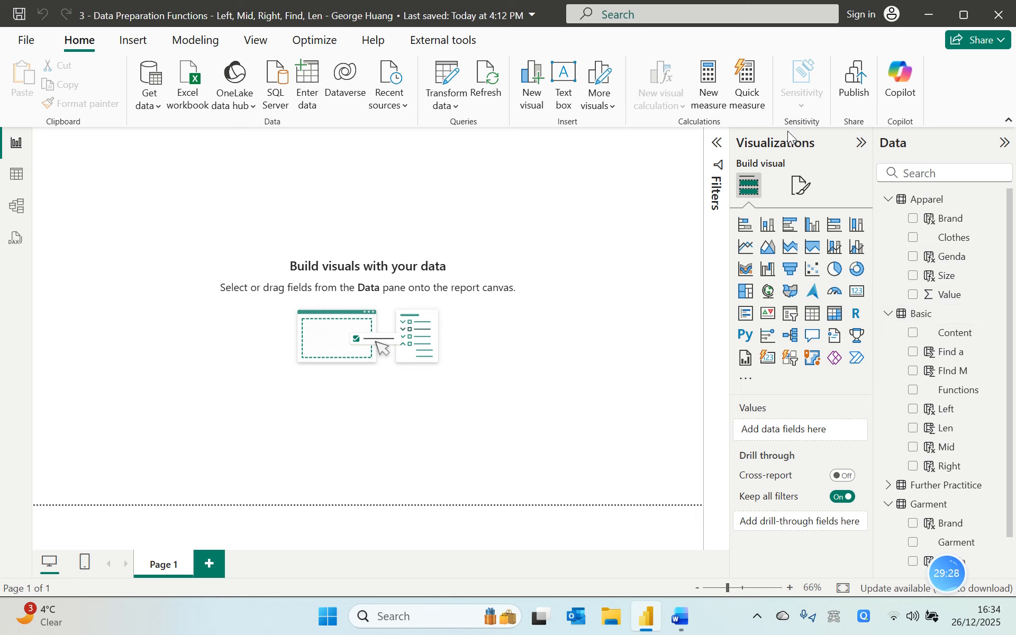
pyautogui.click(834, 268)
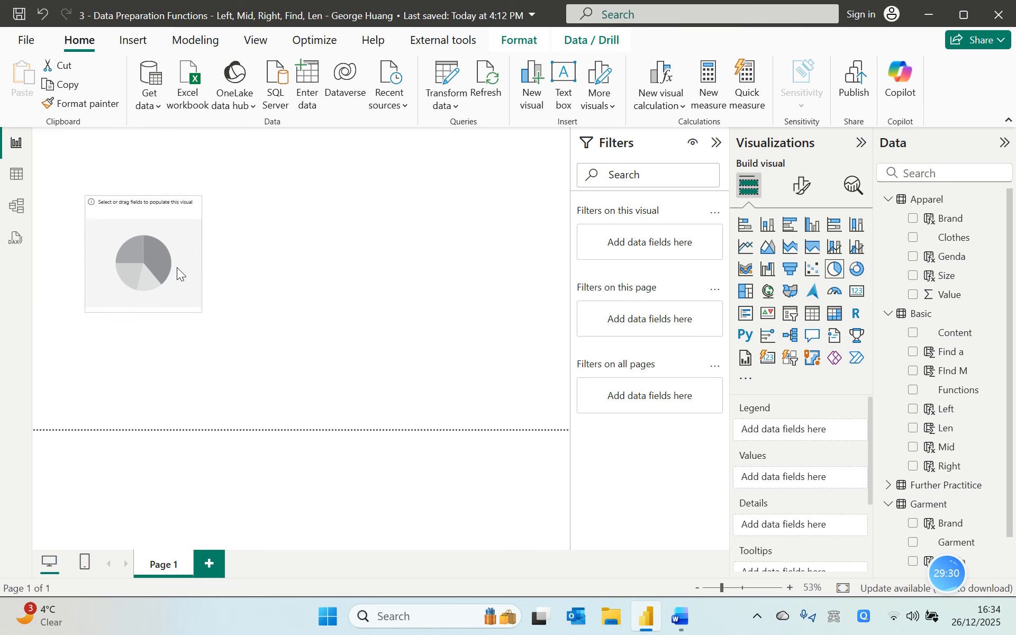
pyautogui.moveTo(195, 298); pyautogui.dragTo(519, 402)
pyautogui.click(912, 218)
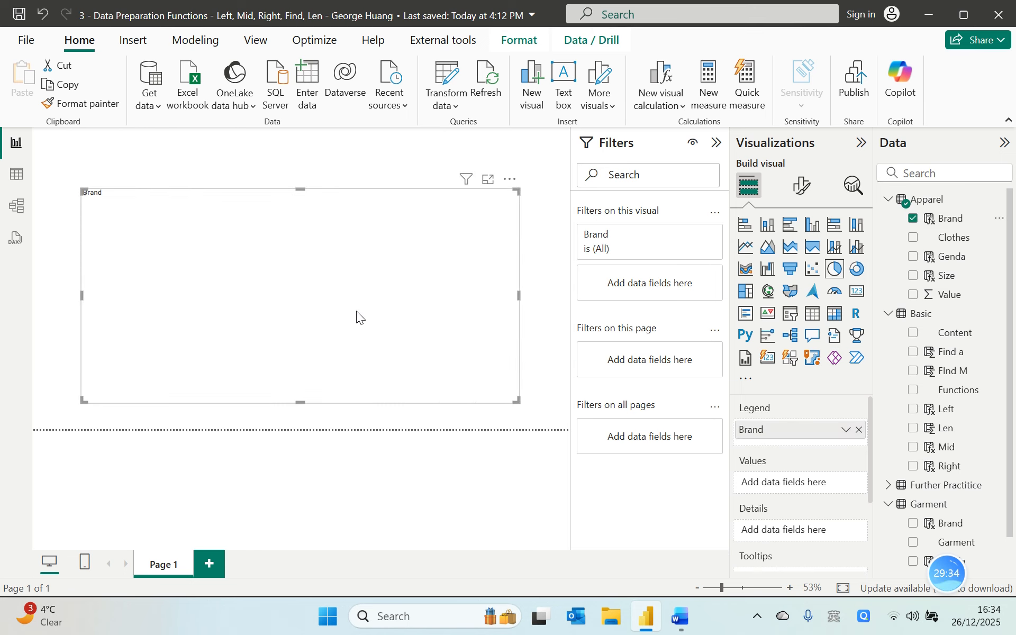
pyautogui.moveTo(914, 295); pyautogui.dragTo(808, 489)
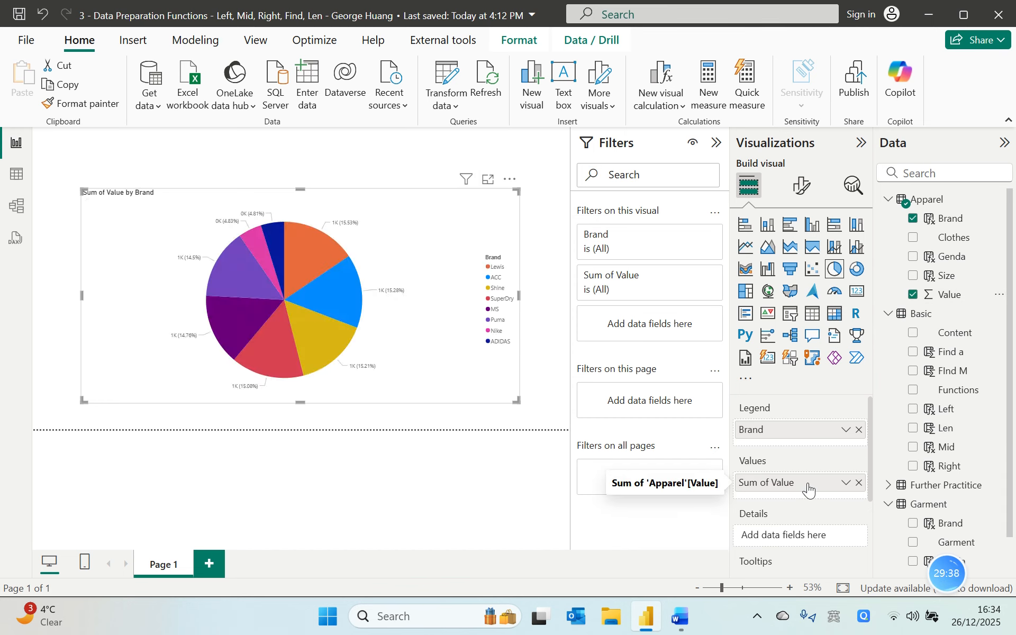
pyautogui.moveTo(300, 190); pyautogui.dragTo(300, 138)
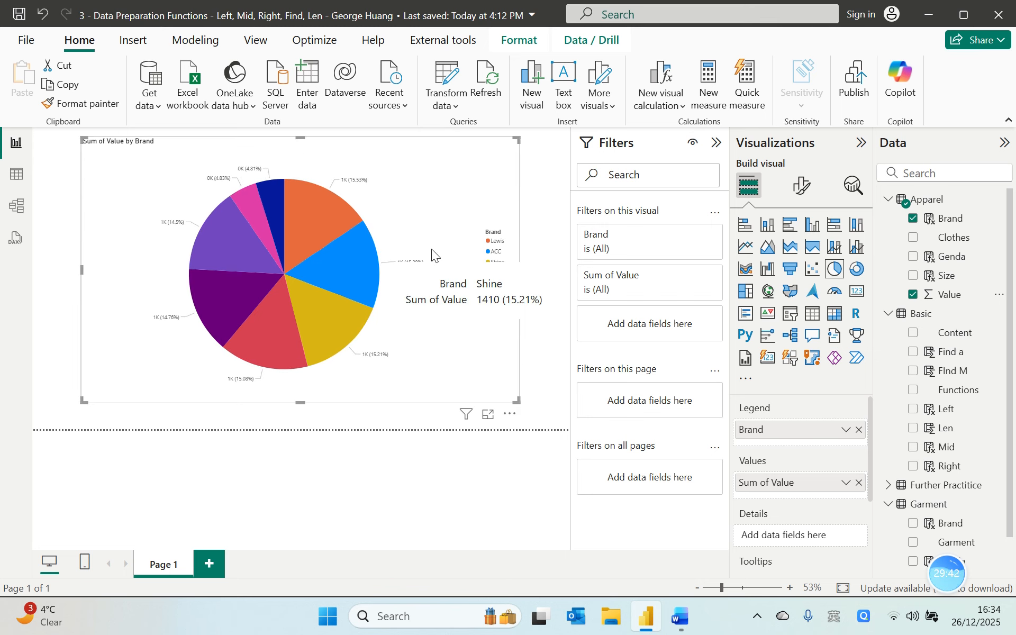
# Add a second report page with an enlarged donut chart showing the Apparel table's Value by Genda.
pyautogui.click(209, 563)
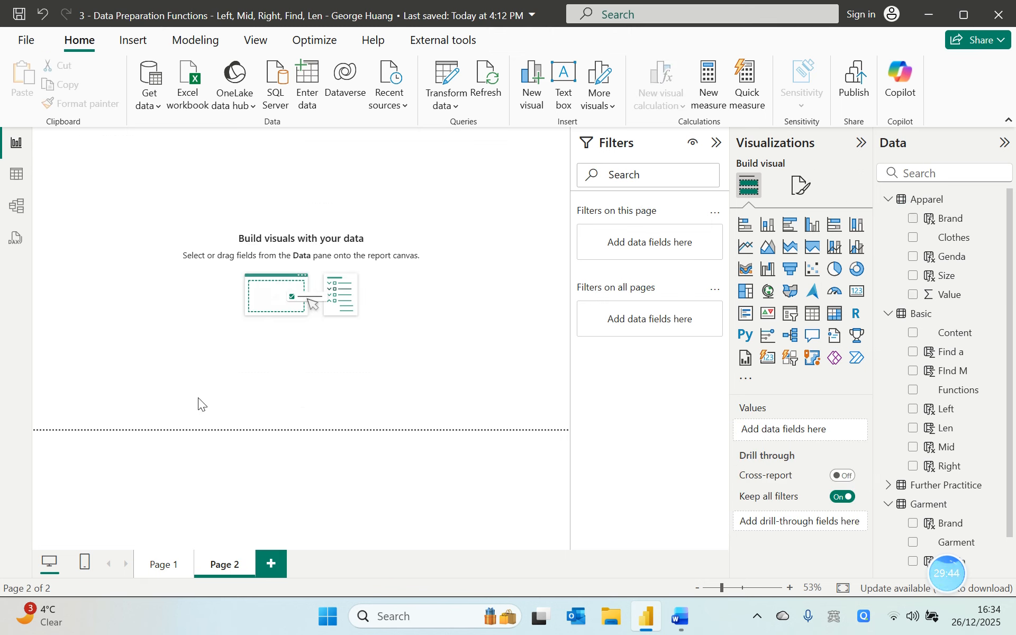
pyautogui.click(856, 268)
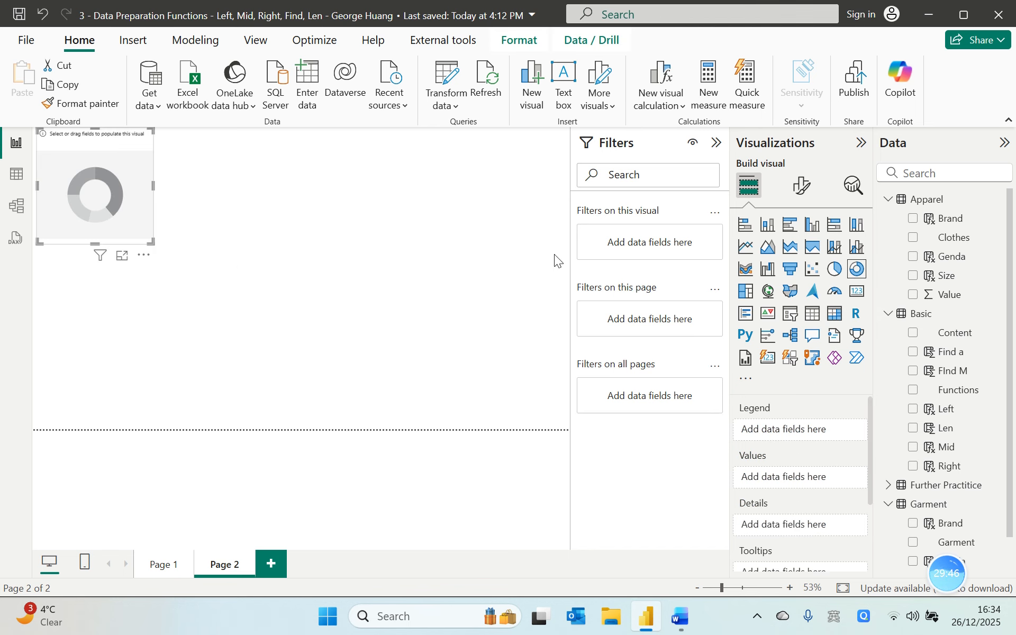
pyautogui.moveTo(151, 242); pyautogui.dragTo(540, 416)
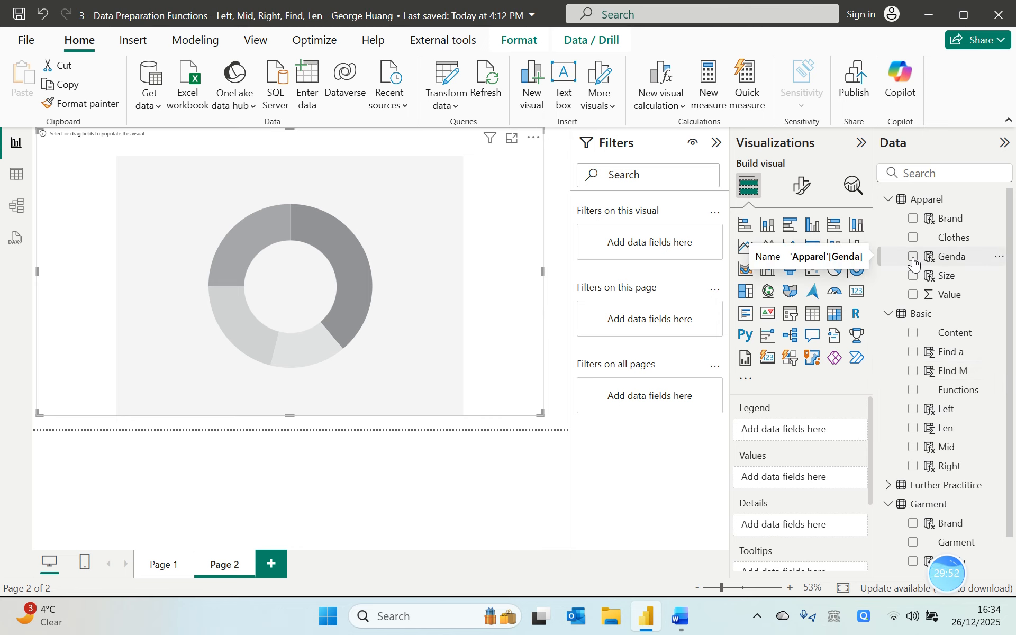
pyautogui.moveTo(914, 263); pyautogui.dragTo(365, 227)
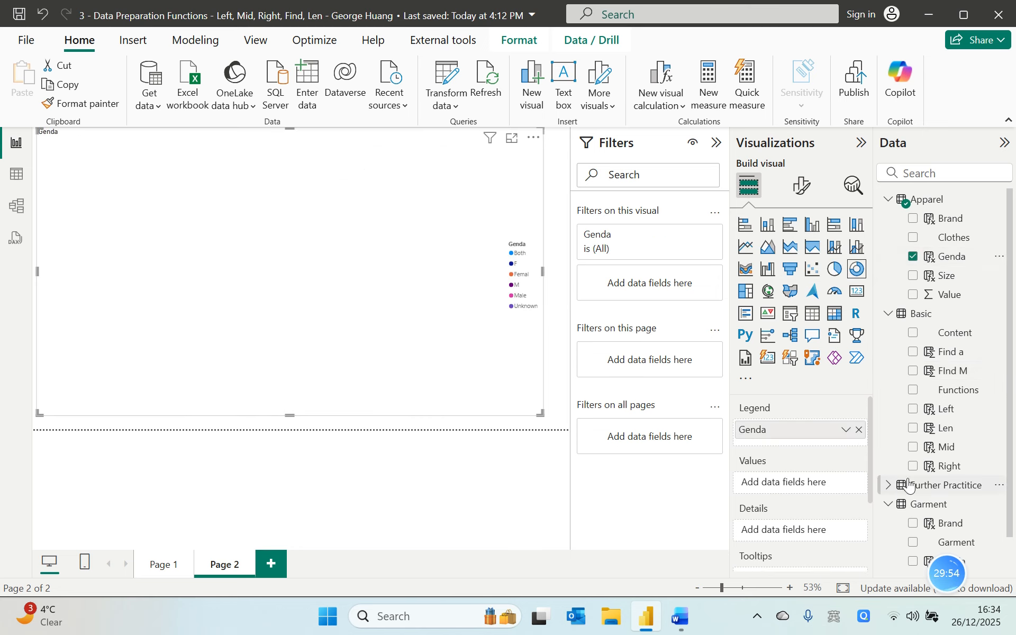
pyautogui.moveTo(921, 307); pyautogui.dragTo(812, 482)
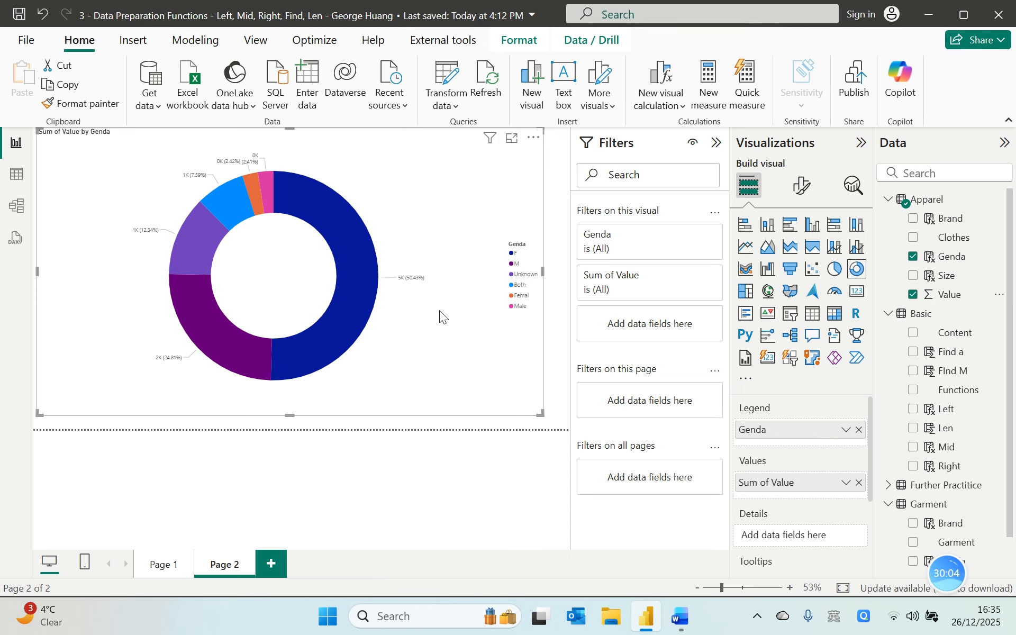
# Add a third report page, and compare the Genda donut chart on Page 2 with the Apparel table data.
pyautogui.click(271, 563)
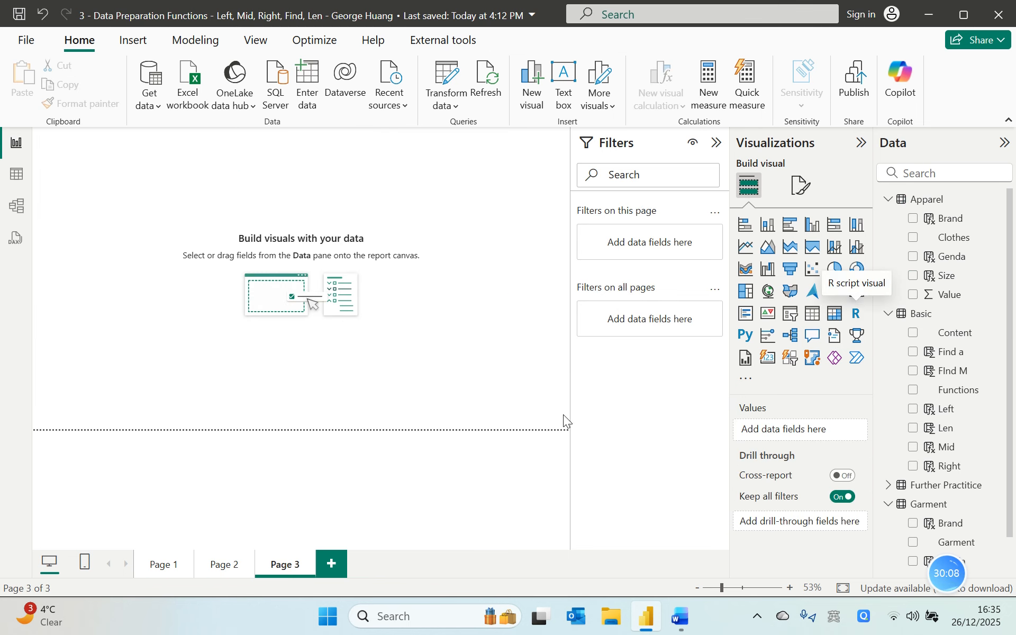
pyautogui.click(233, 565)
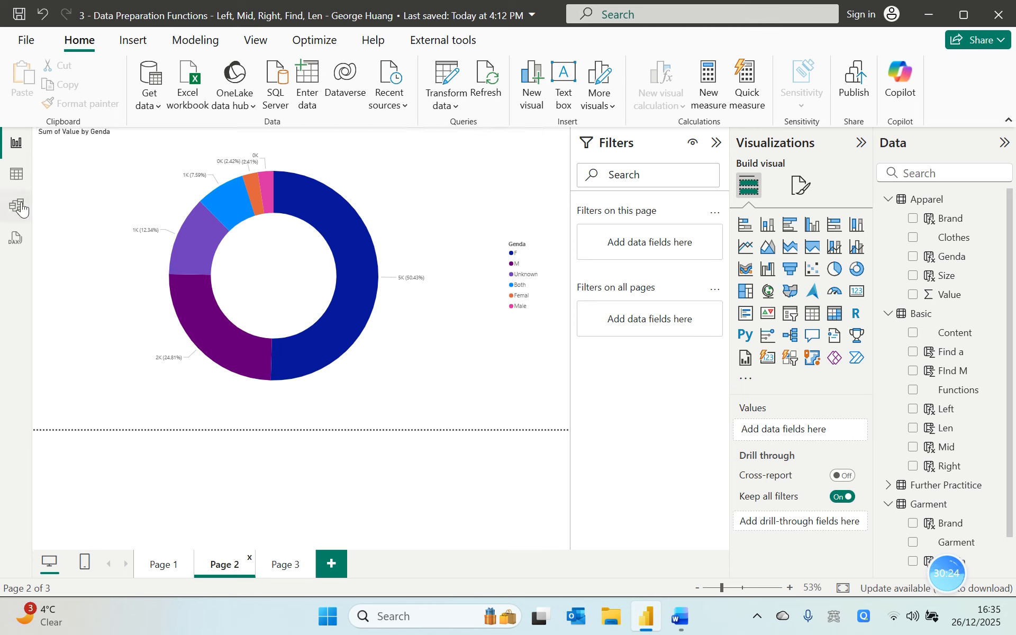
pyautogui.click(17, 176)
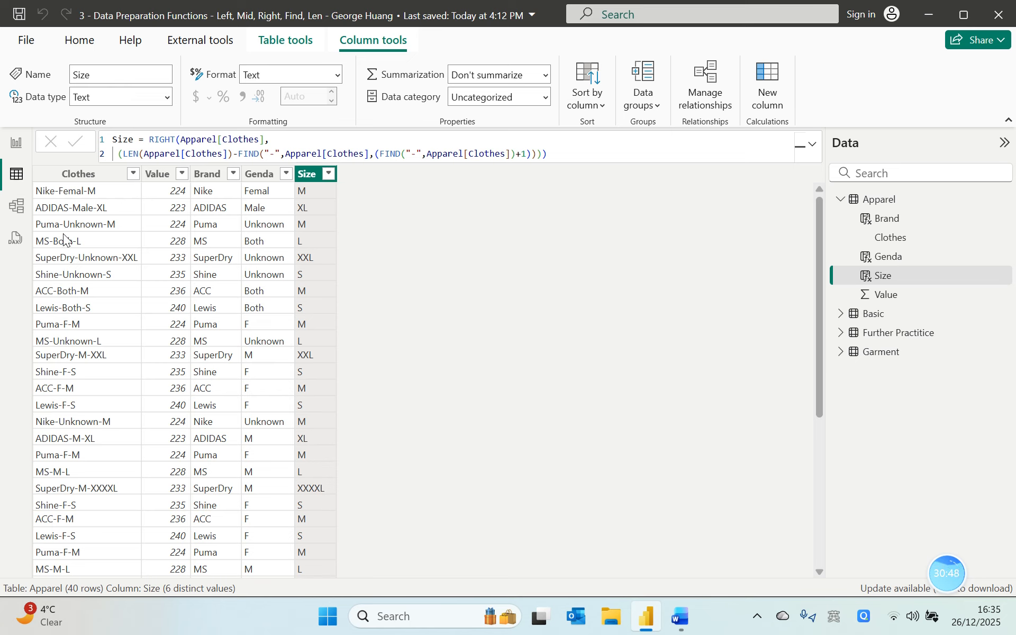
pyautogui.click(16, 143)
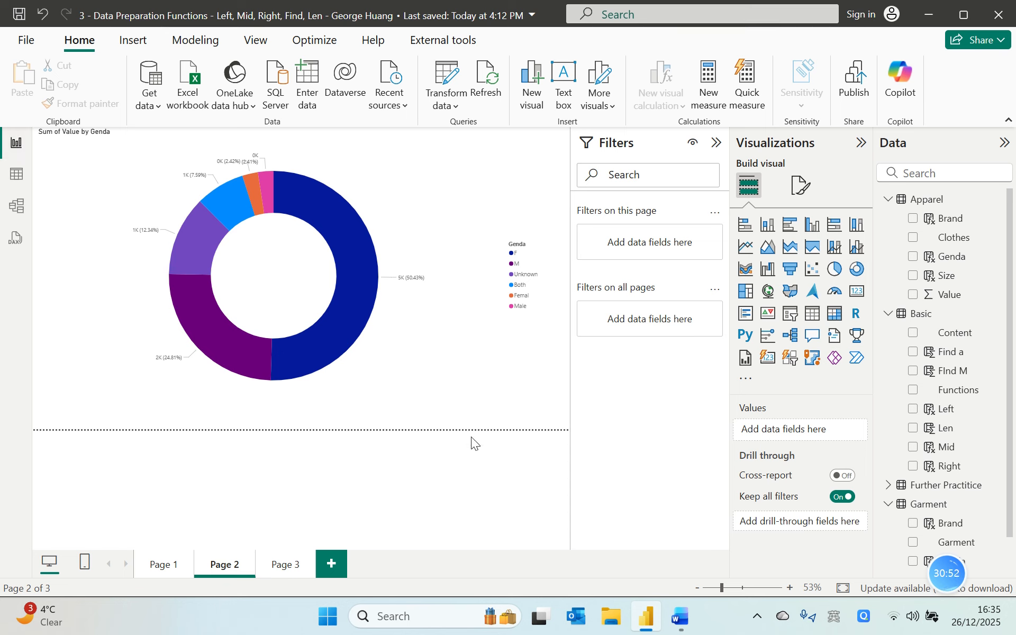
# Build an enlarged stacked column chart of Apparel Value by Size on Page 3, and return to the table data.
pyautogui.click(297, 568)
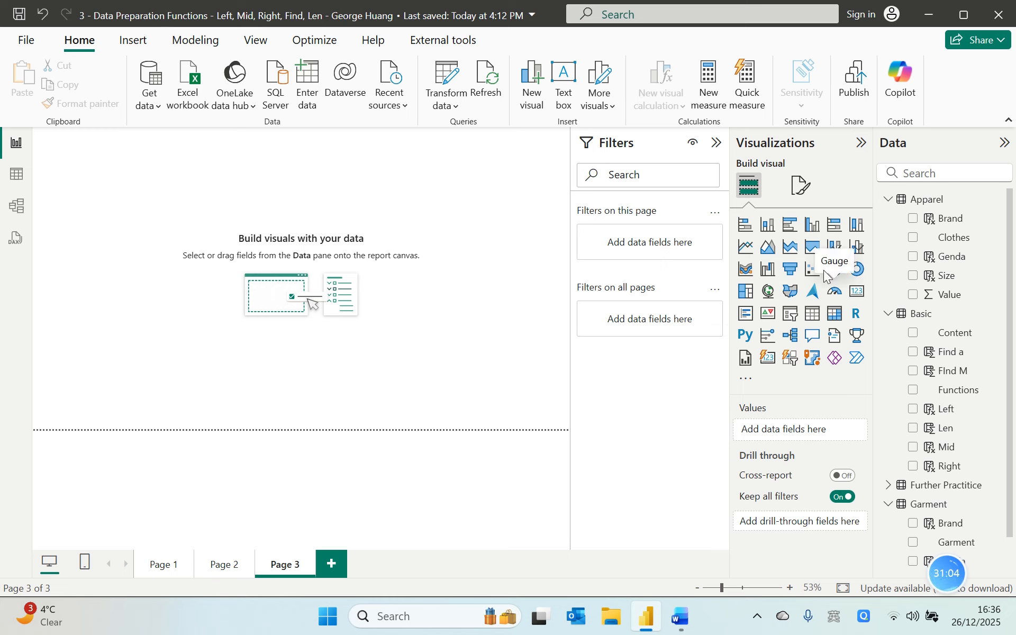
pyautogui.click(767, 226)
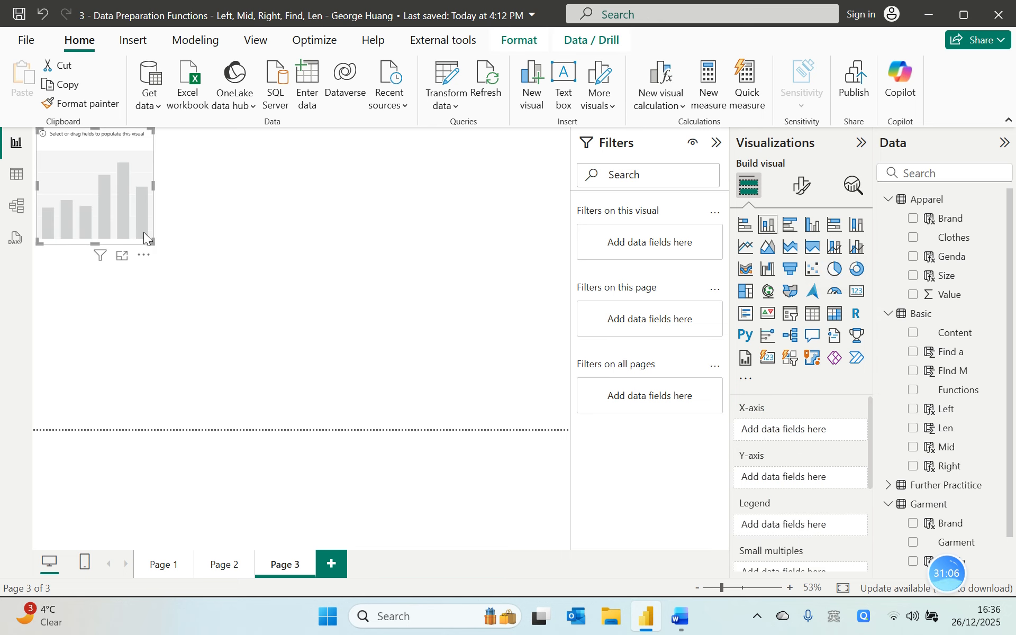
pyautogui.moveTo(153, 243); pyautogui.dragTo(543, 410)
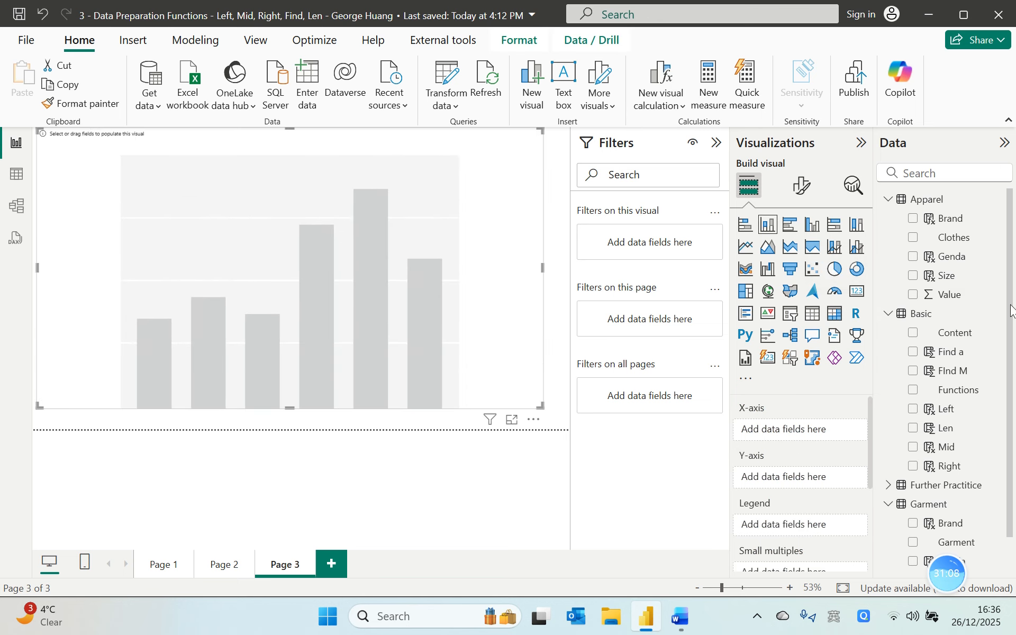
pyautogui.moveTo(927, 284); pyautogui.dragTo(397, 281)
pyautogui.moveTo(921, 300); pyautogui.dragTo(269, 302)
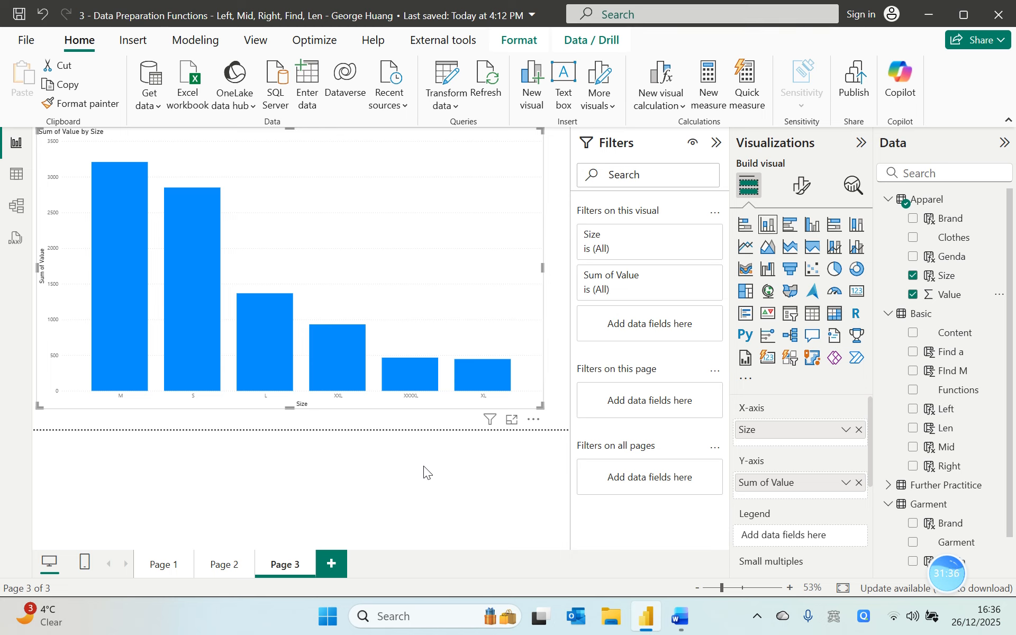
pyautogui.click(17, 180)
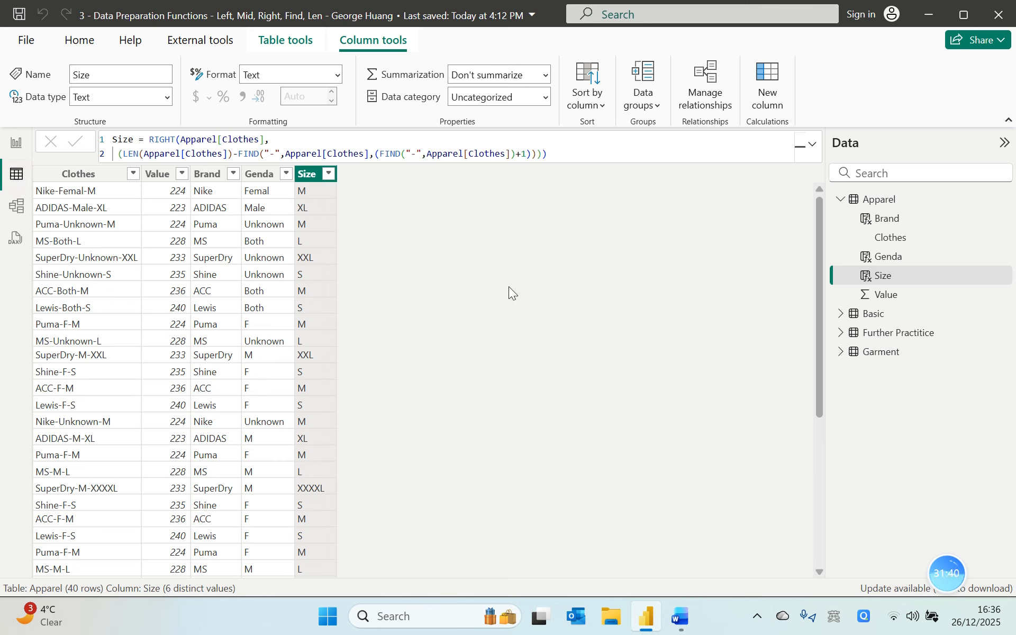